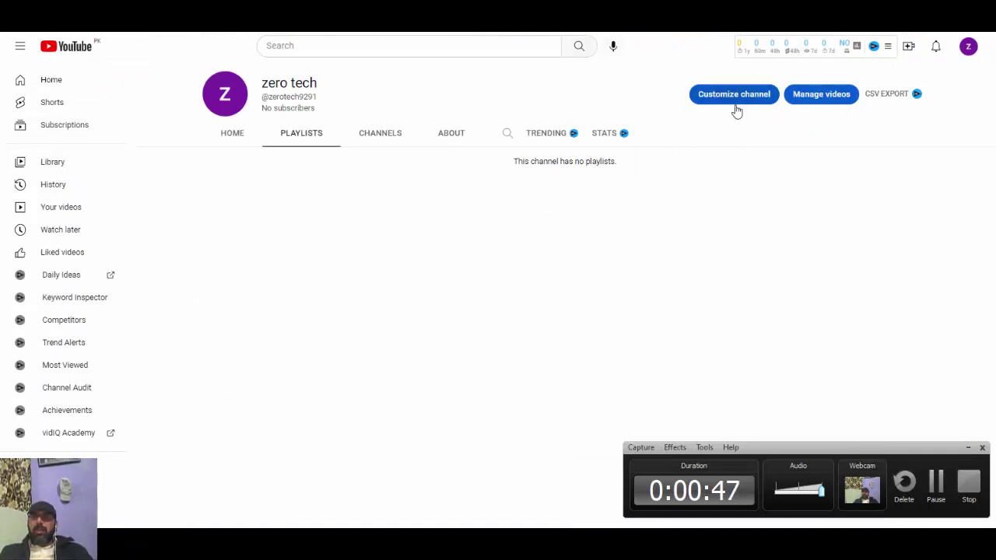
View the channel's About page and open YouTube Studio for the channel from the account options
left_click(460, 134)
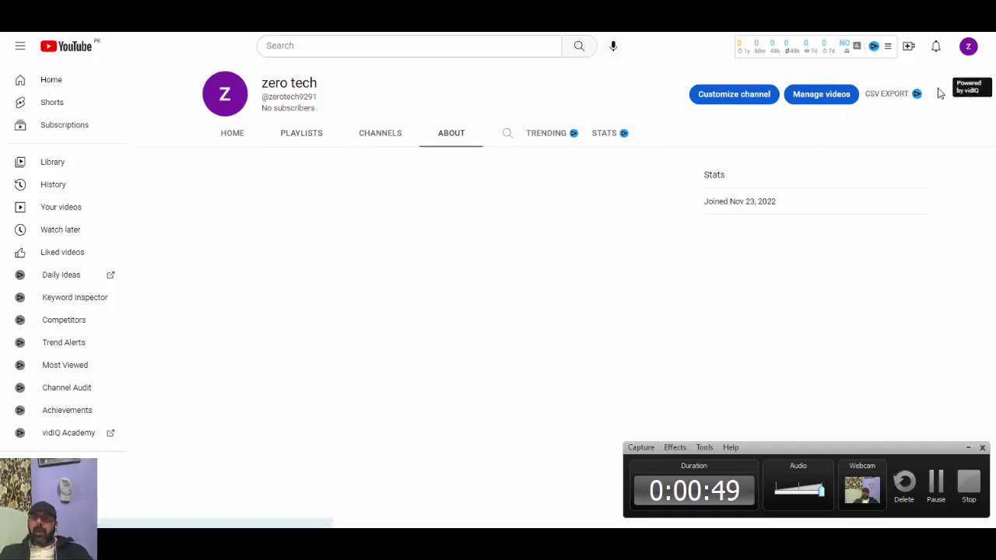
left_click(968, 49)
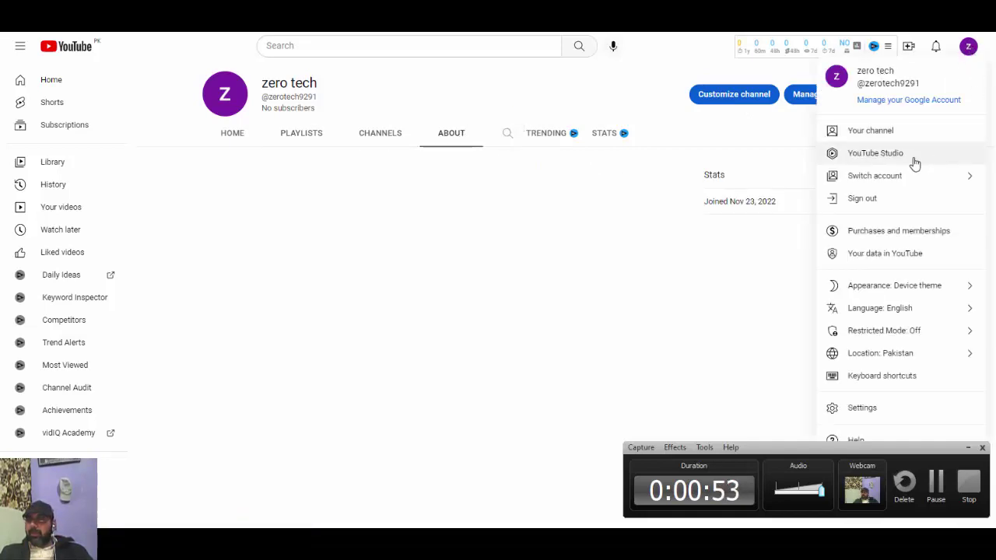
left_click(969, 49)
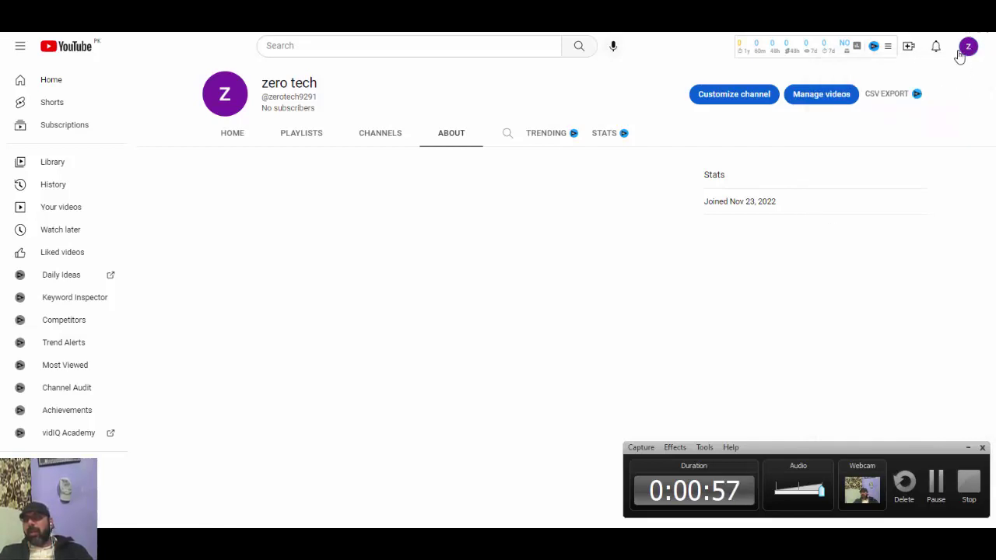
left_click(969, 51)
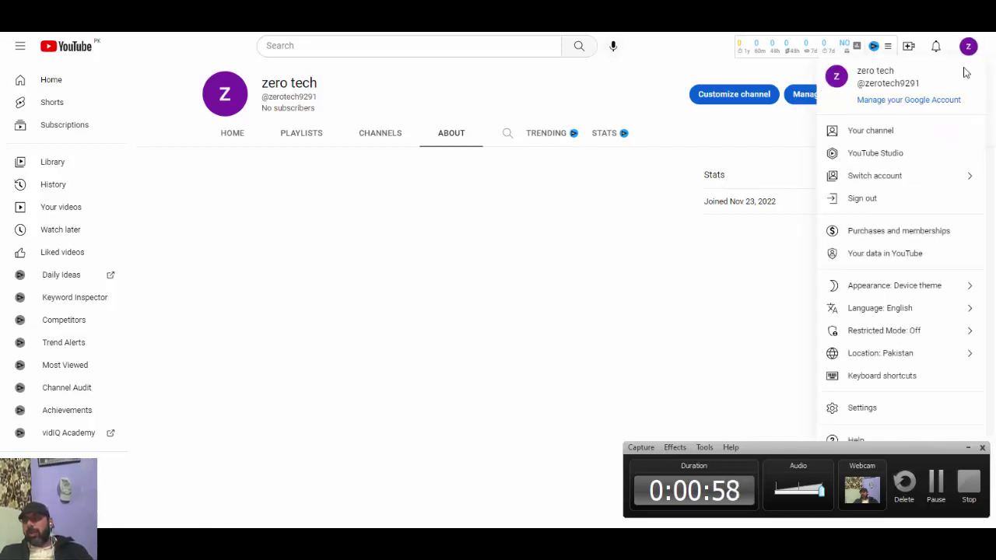
left_click(880, 159)
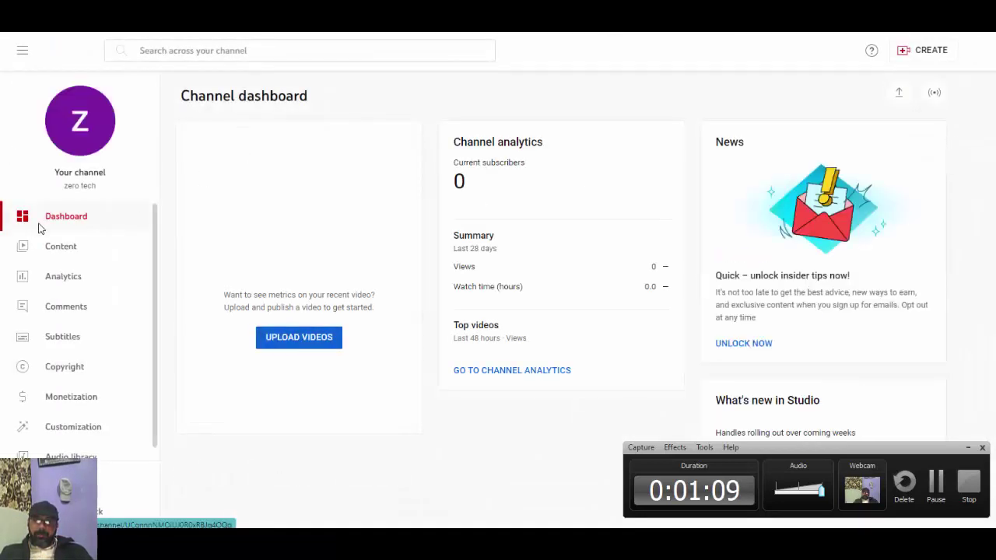
Dismiss the Studio notices about the dark theme, the moved playlists and the new channel customization
scroll(92, 223, "down", 1)
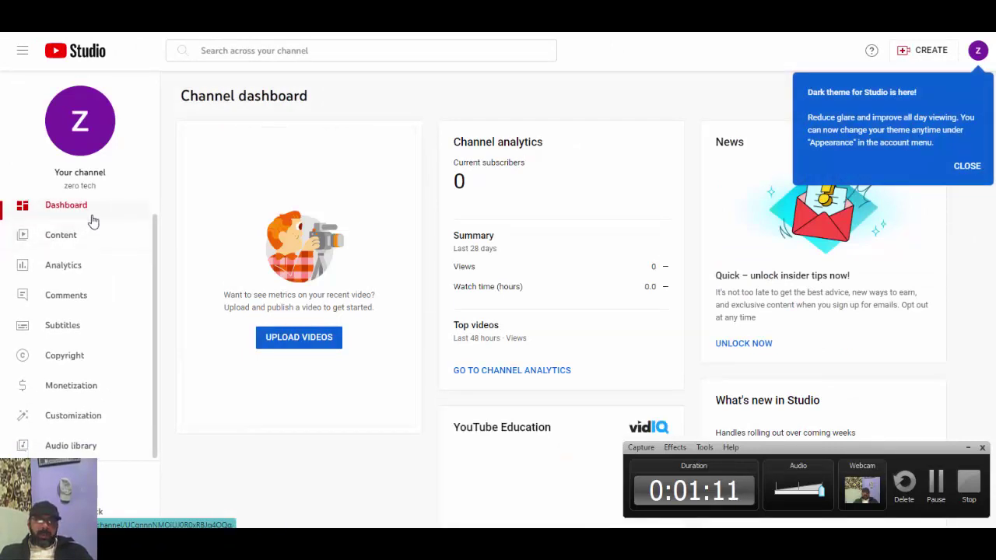
left_click(967, 448)
left_click(967, 167)
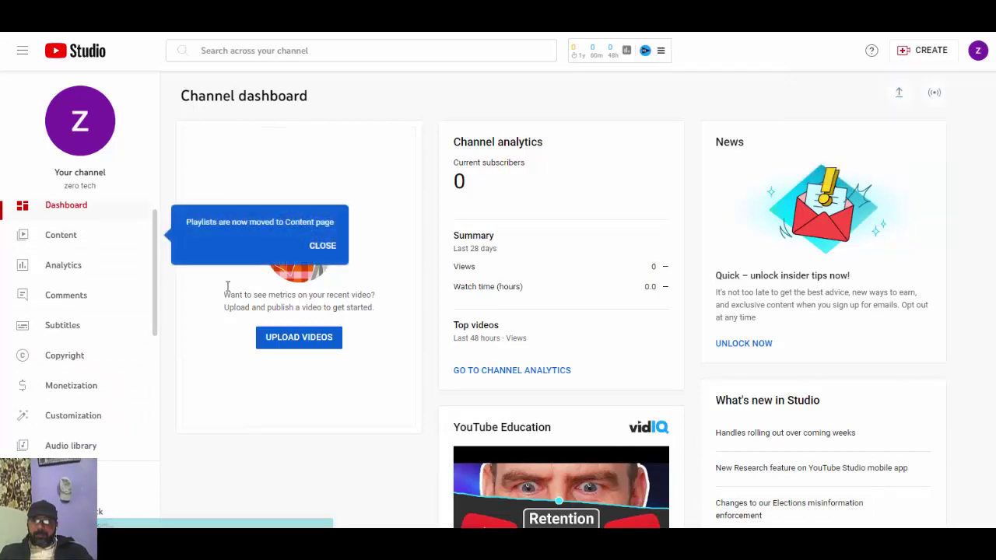
left_click(322, 246)
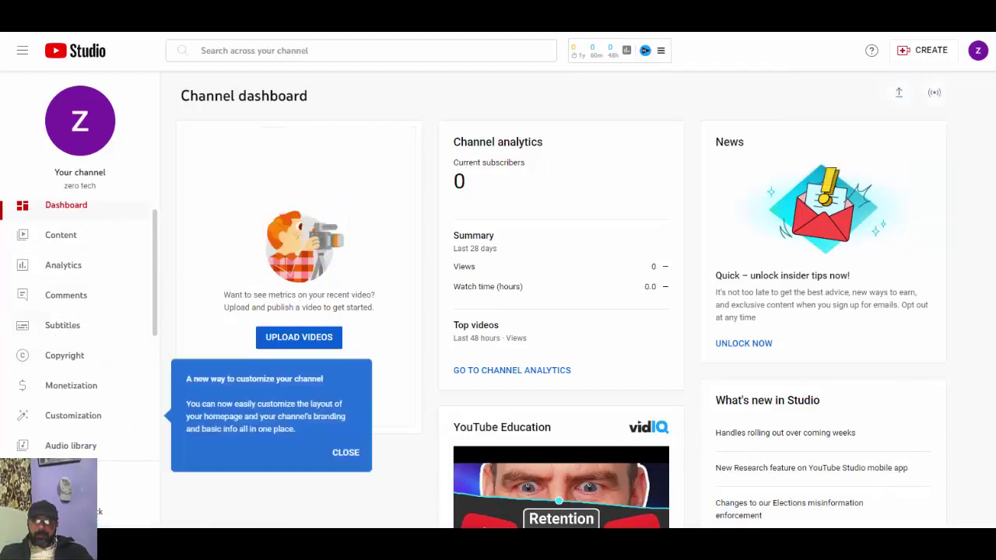
left_click(345, 465)
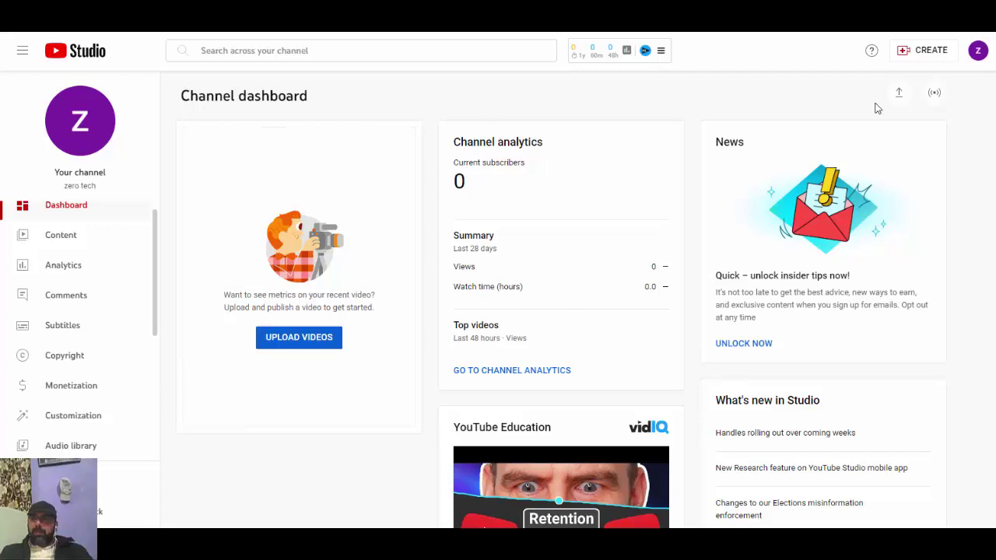
Look over the cards on the channel dashboard and open the channel's Content page
scroll(595, 240, "down", 1)
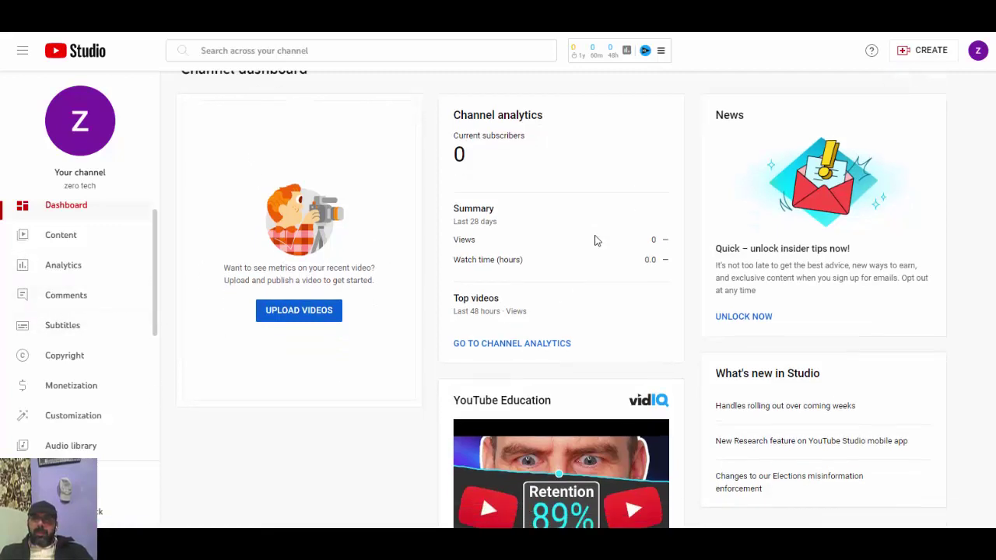
scroll(594, 237, "down", 3)
scroll(595, 234, "up", 4)
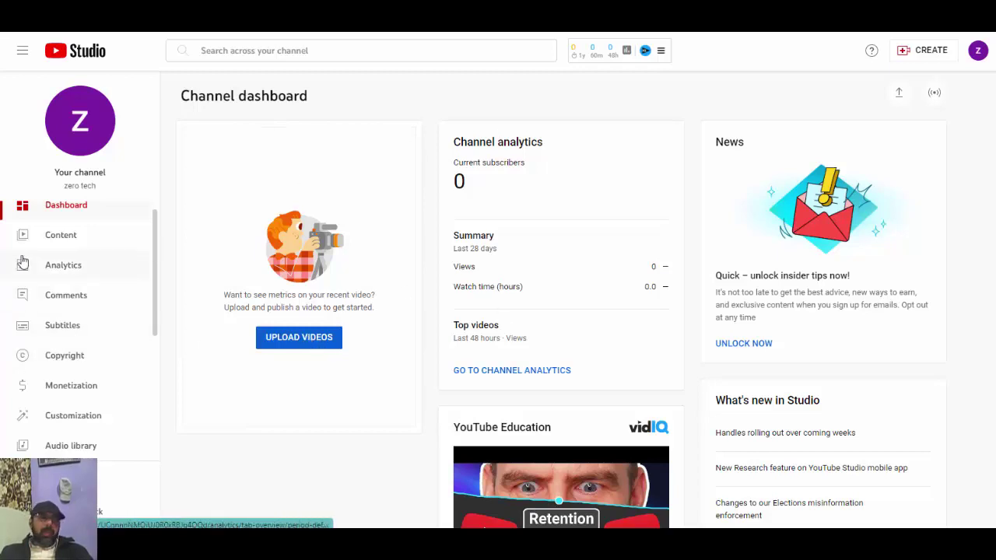
left_click(54, 236)
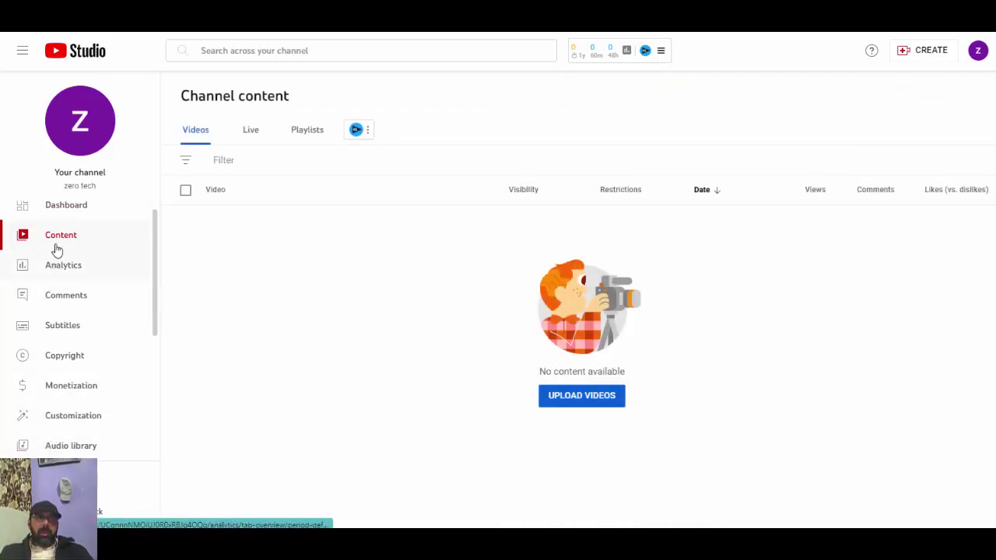
Return to the dashboard and examine its video upload, Channel analytics, News and What's new in Studio cards
left_click(86, 208)
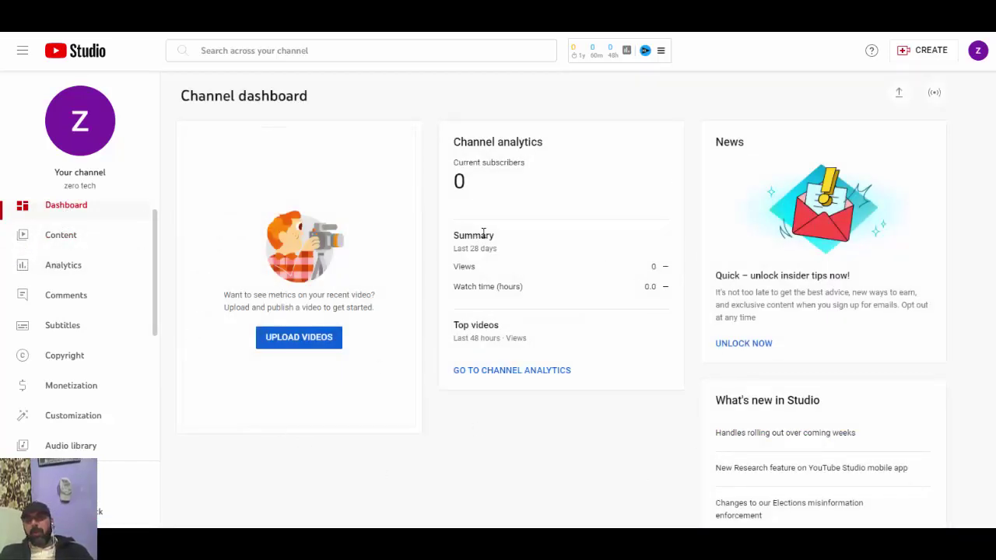
scroll(807, 223, "down", 1)
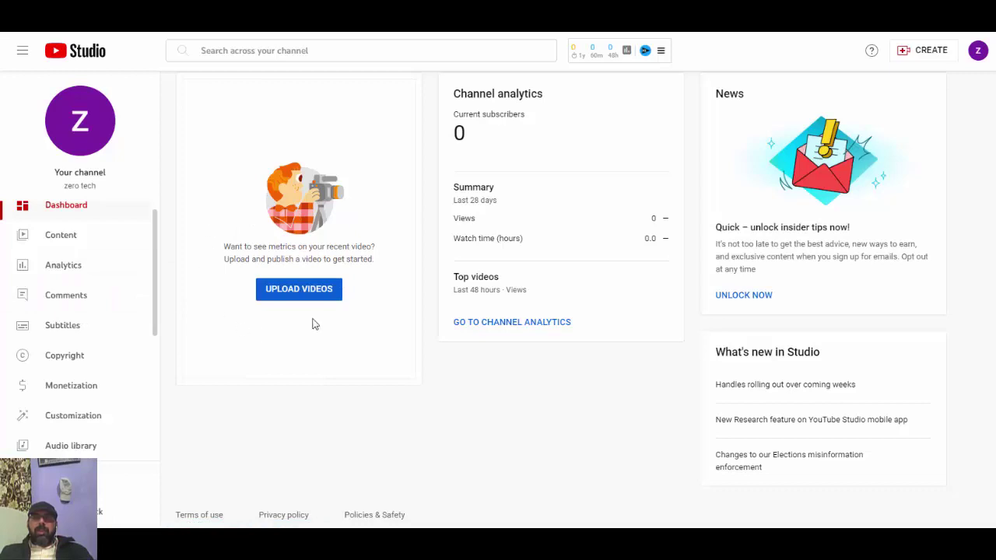
scroll(319, 315, "up", 1)
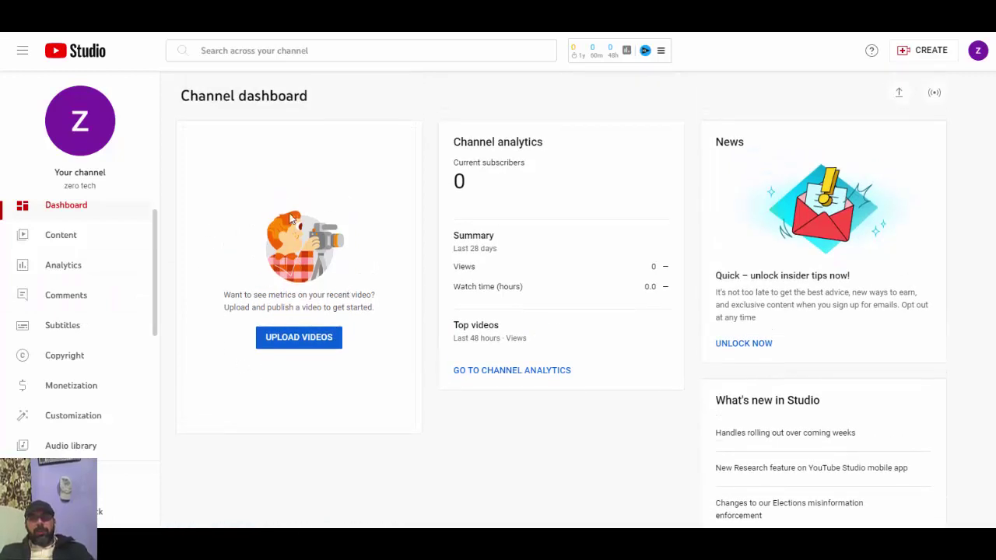
left_click_drag(390, 307, 330, 201)
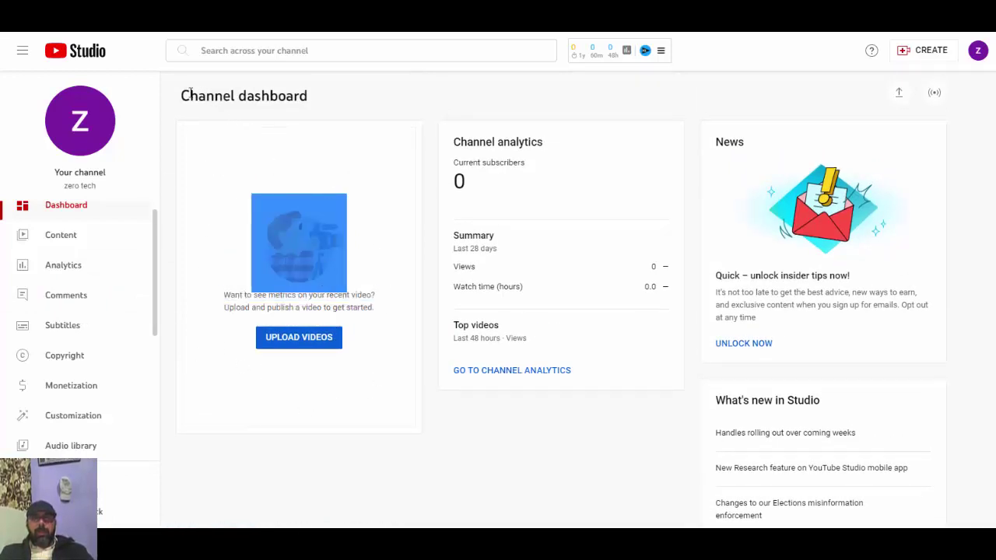
left_click_drag(176, 90, 385, 88)
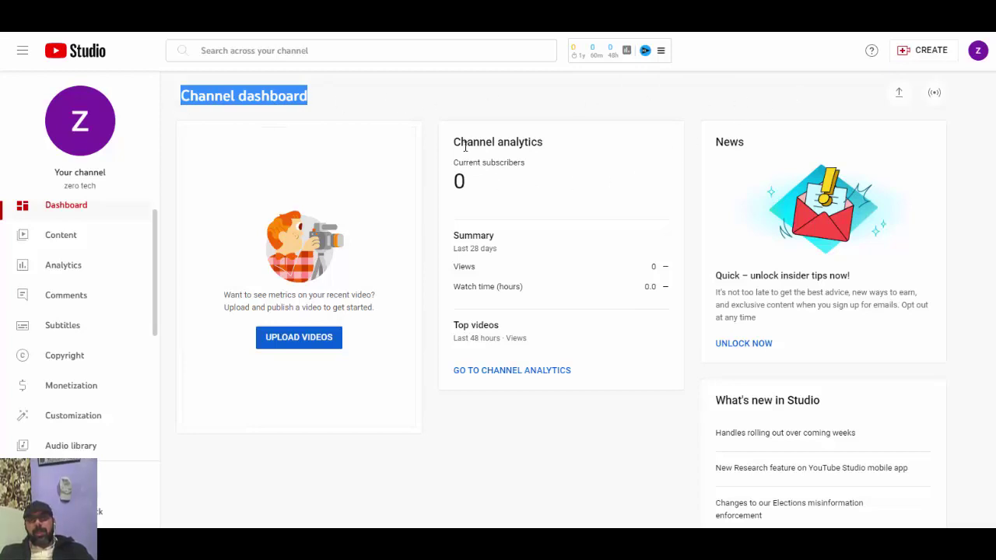
left_click_drag(454, 141, 576, 140)
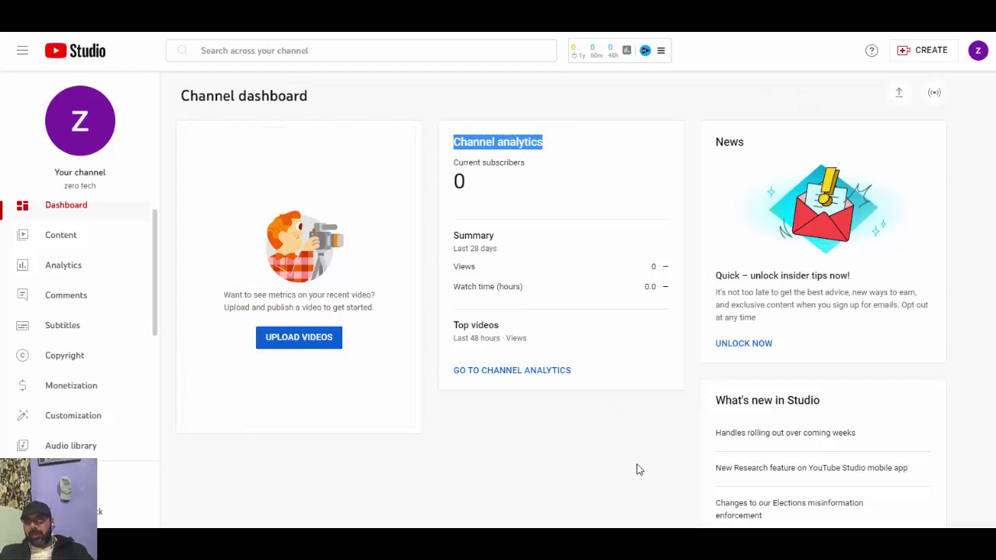
scroll(894, 342, "down", 1)
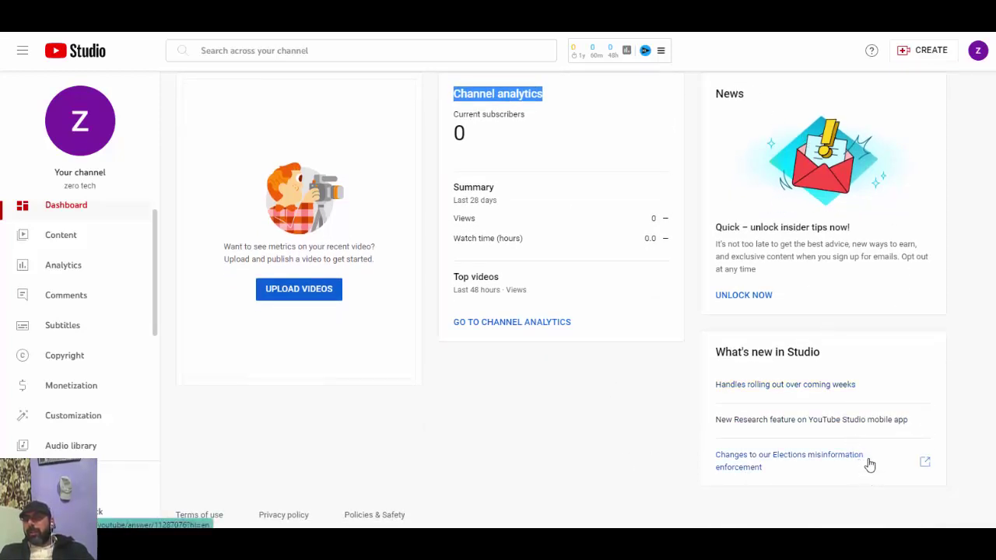
scroll(942, 191, "up", 1)
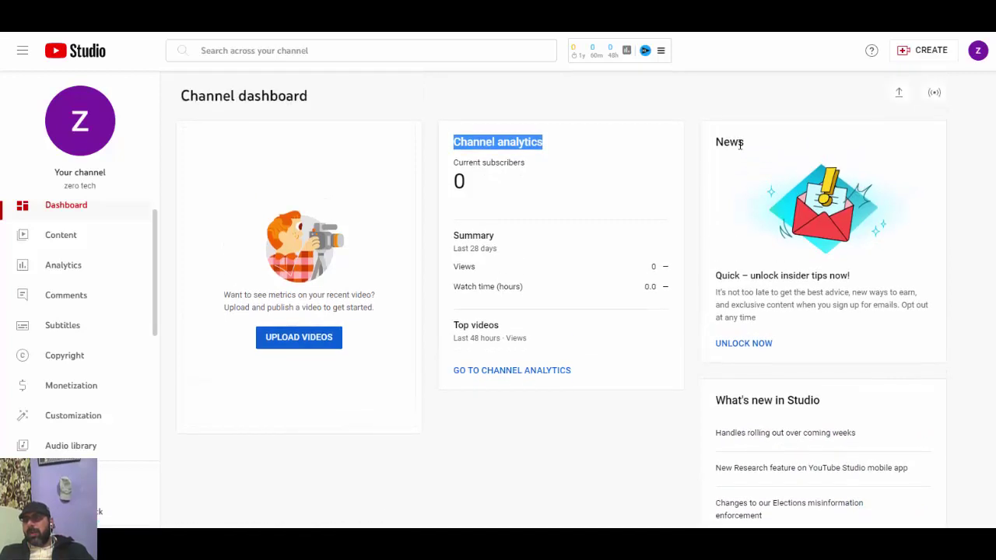
left_click_drag(724, 142, 882, 248)
scroll(990, 283, "down", 1)
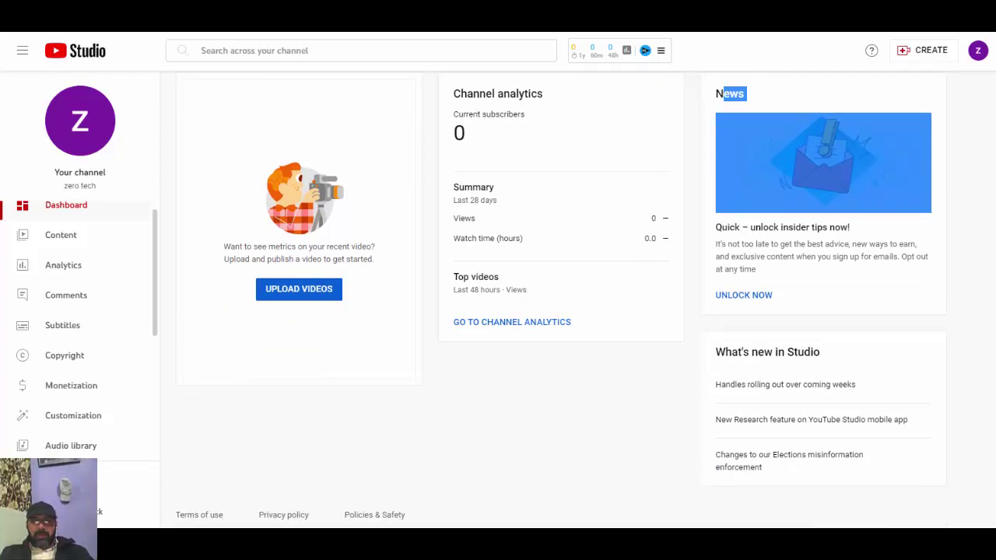
Open the channel's Content page and view its Live and Playlists lists
left_click(49, 248)
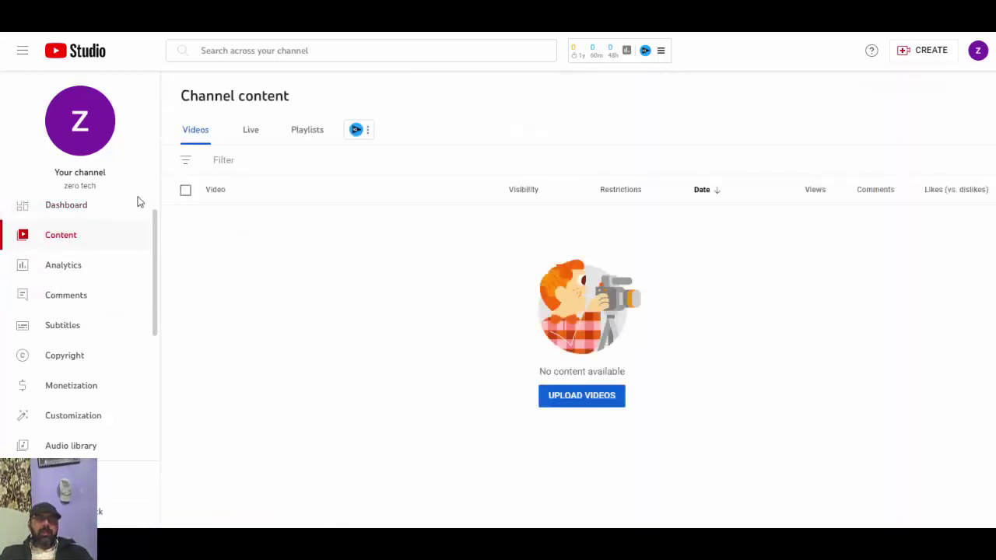
left_click(251, 134)
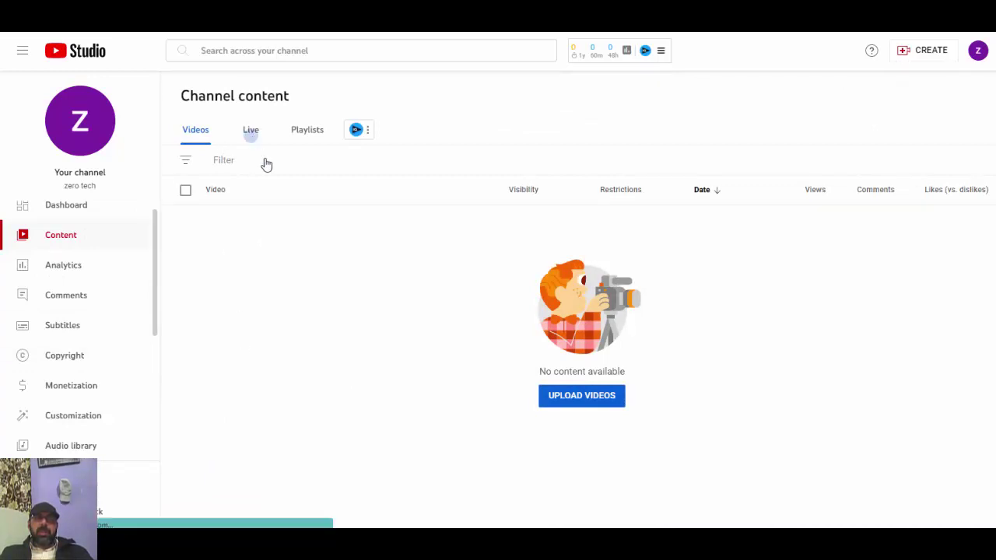
left_click(307, 139)
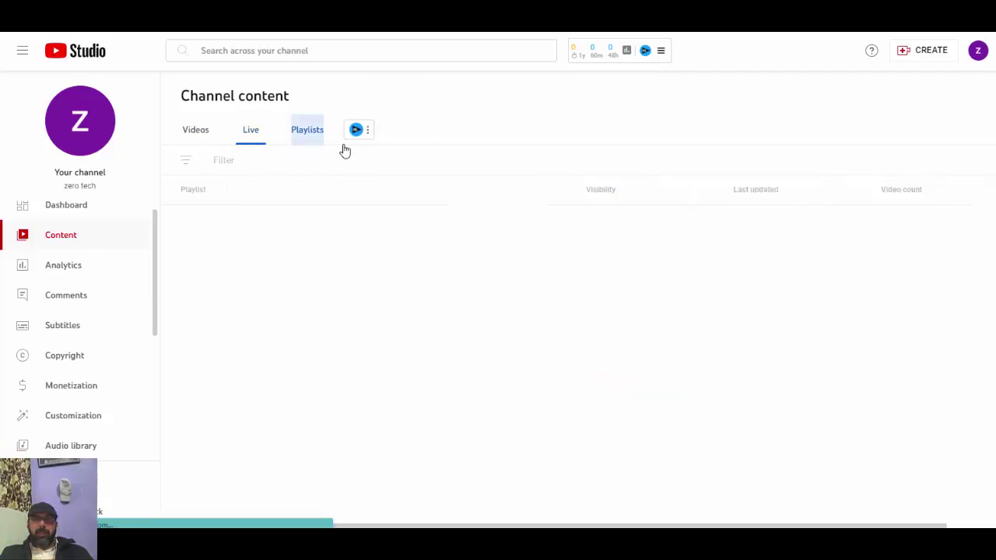
Open the channel analytics and go through the Content, Audience and Research reports
left_click(56, 272)
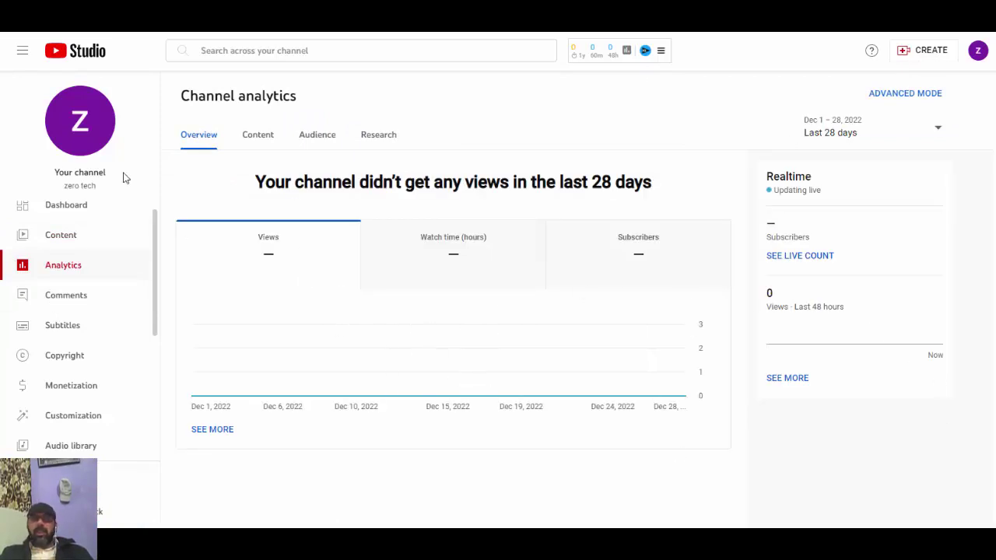
left_click(259, 140)
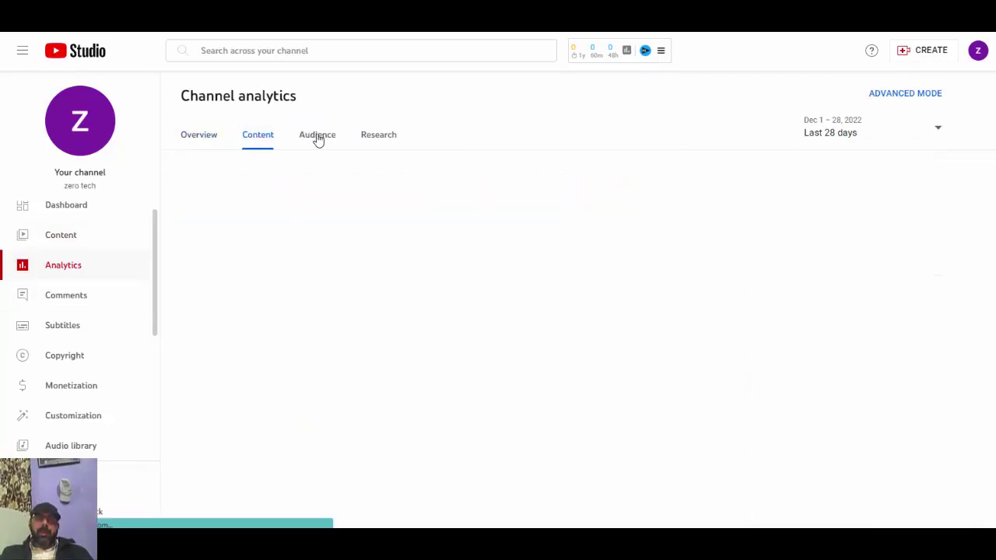
left_click(316, 137)
left_click(383, 145)
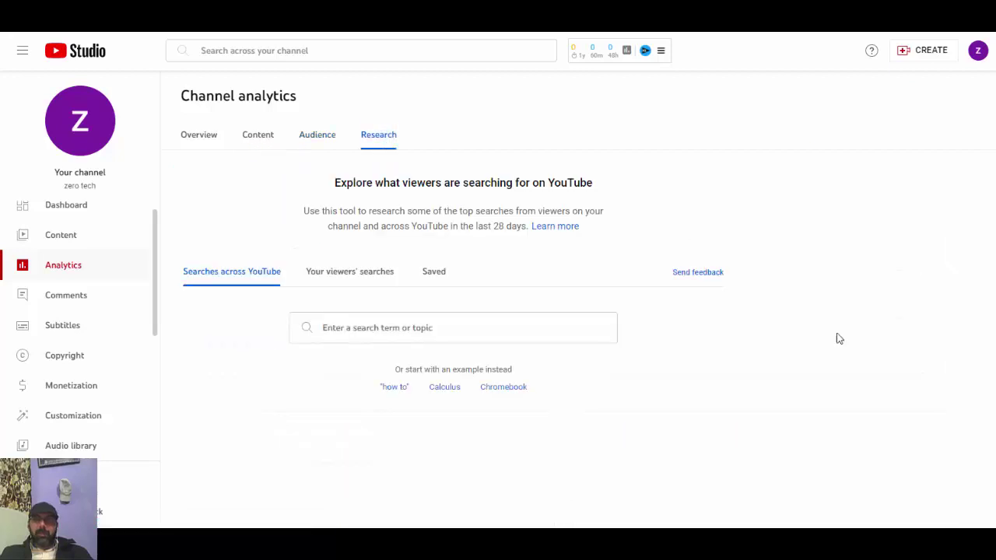
Review the Research sections for viewers' searches and saved terms, and return to searches across YouTube
left_click(434, 330)
left_click(381, 277)
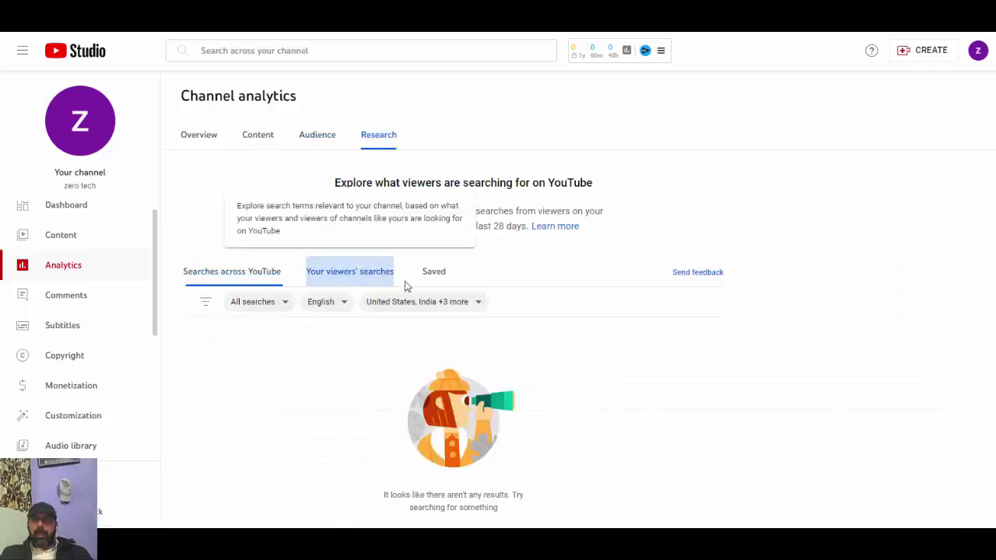
left_click(432, 274)
left_click(326, 281)
left_click(241, 267)
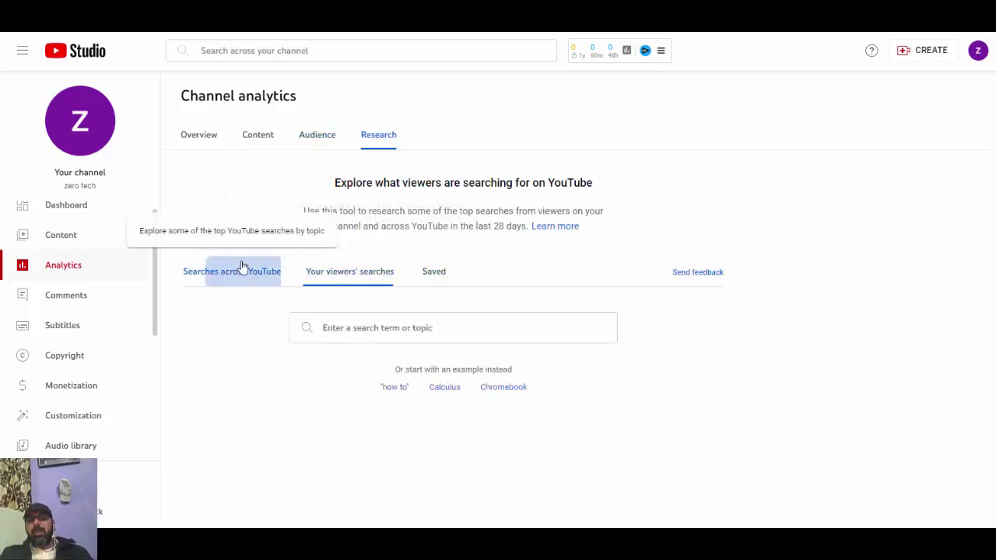
Open the channel's comments, dismiss the likely spam notice, and view the mentions before returning to the comments list
left_click(68, 297)
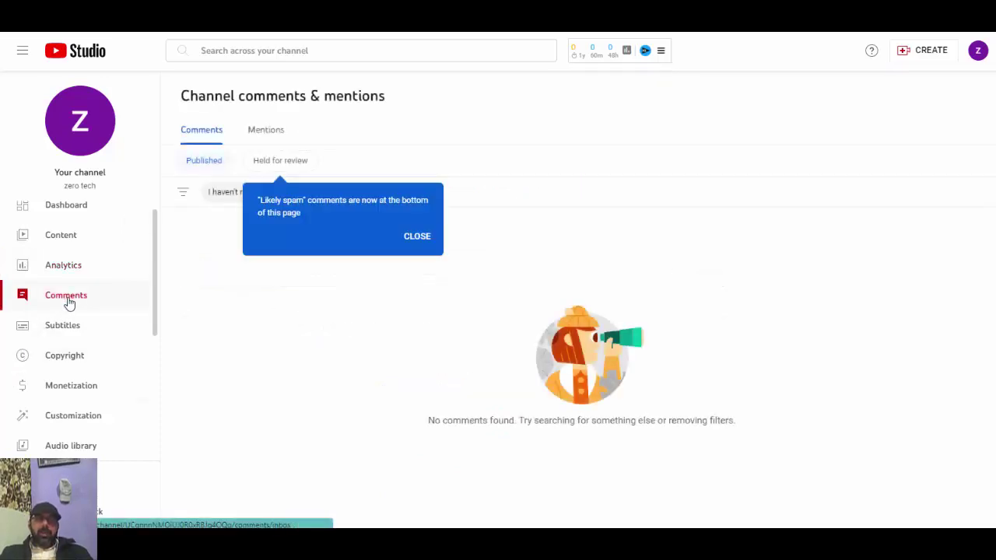
left_click(409, 243)
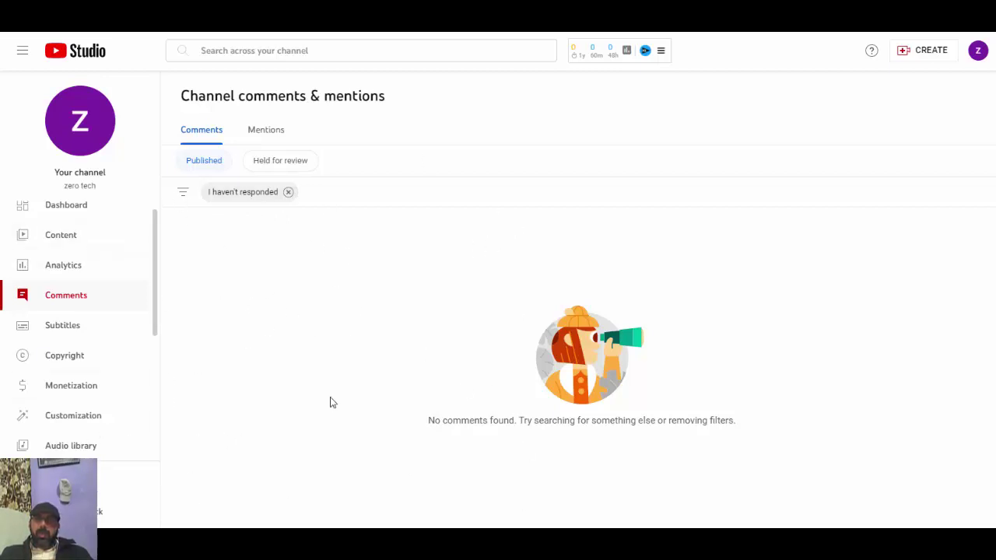
left_click(260, 133)
left_click(197, 132)
Look at the Subscriber count comment filter without applying it, and set the current filters as default for published comments
left_click(186, 199)
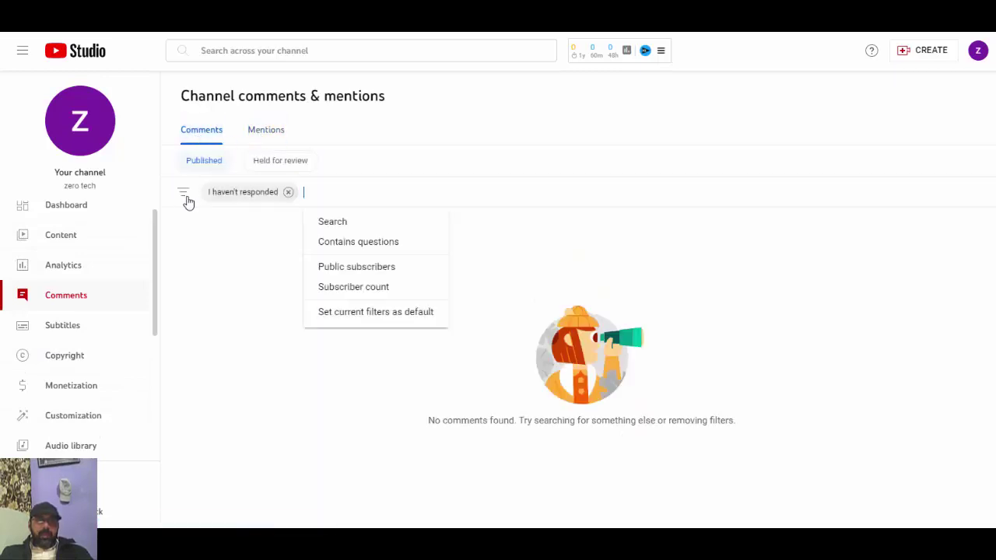
left_click(363, 292)
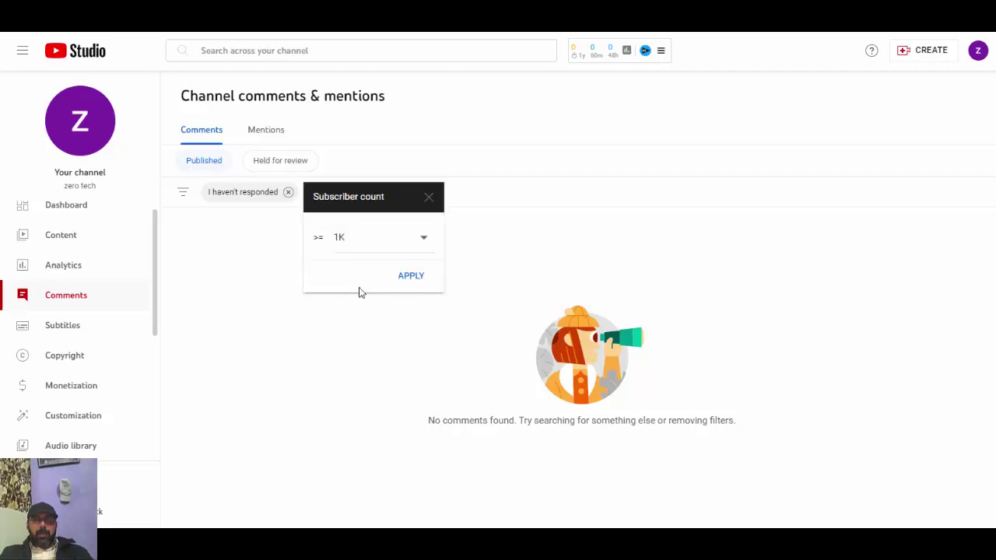
left_click(432, 197)
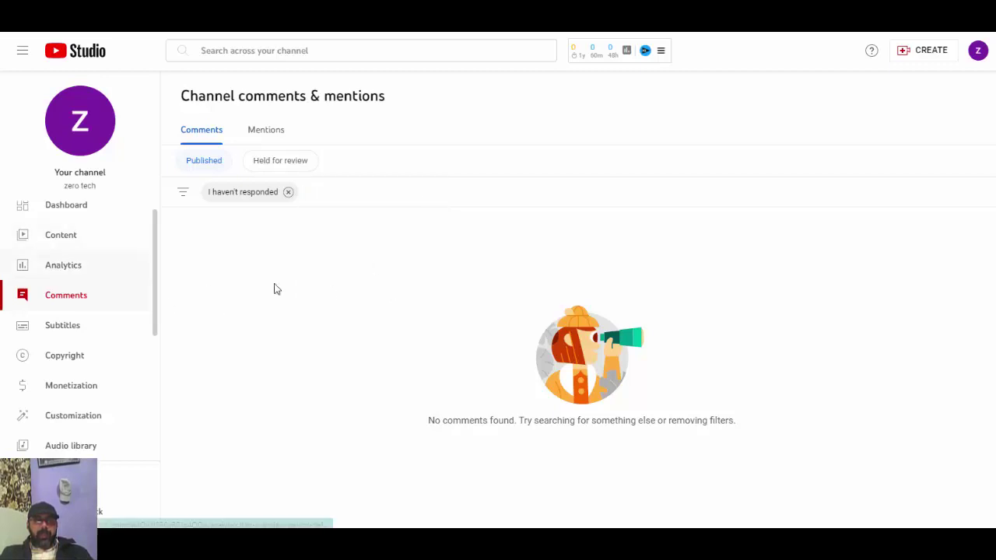
left_click(179, 198)
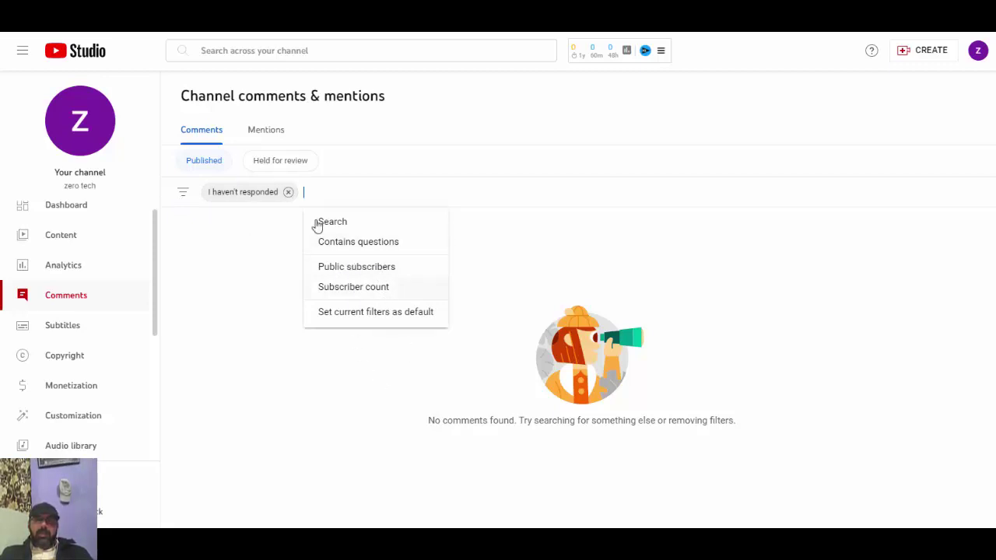
left_click(369, 313)
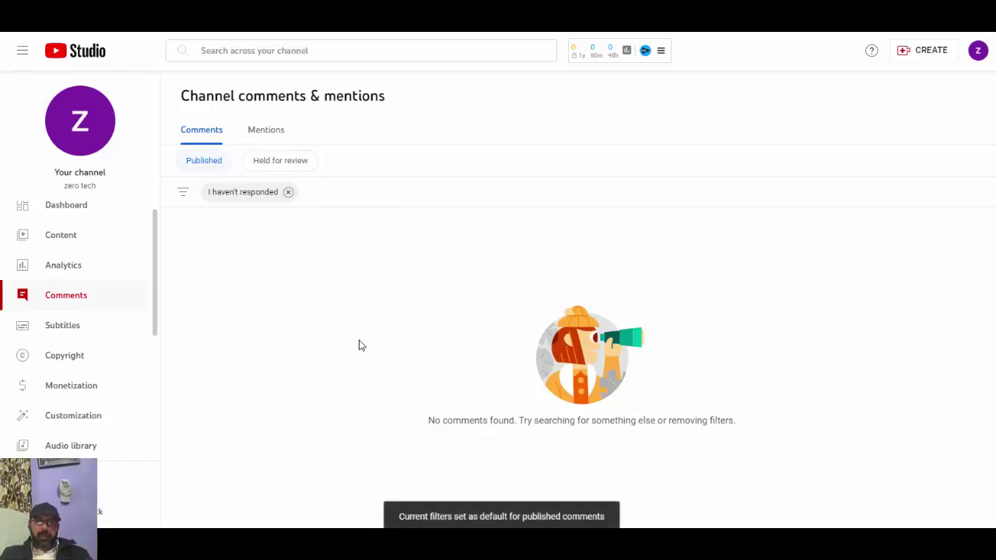
Go through the channel's Subtitles, Copyright and Monetization pages
left_click(60, 330)
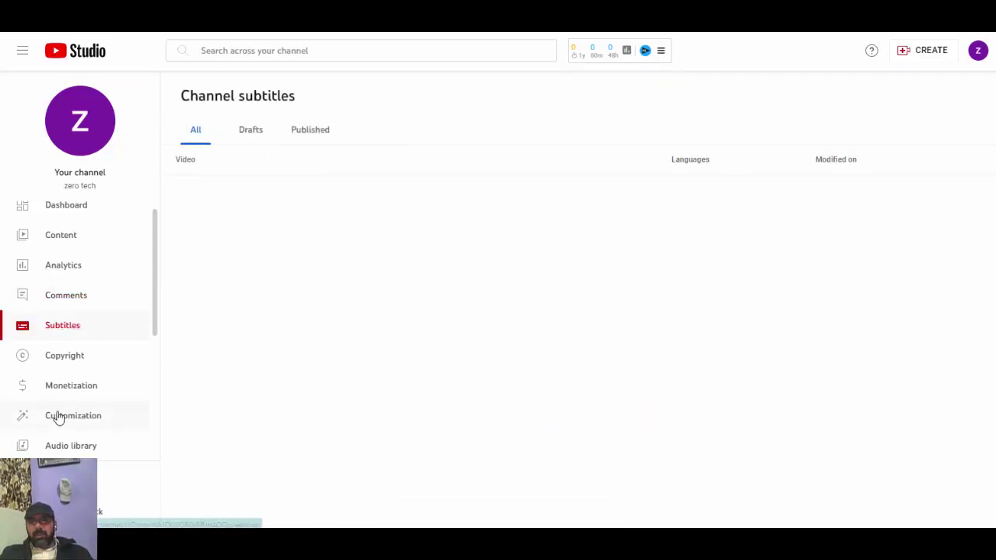
left_click(54, 365)
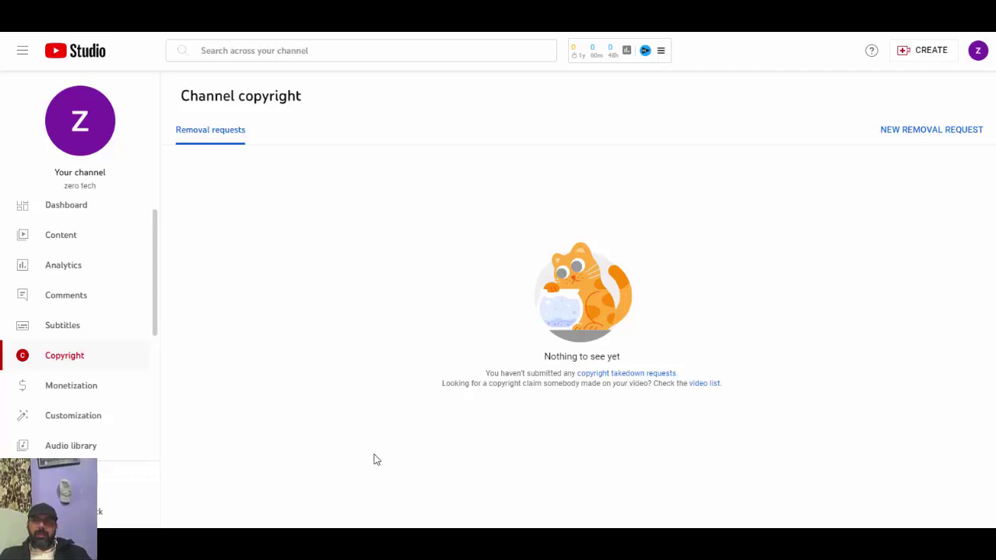
left_click_drag(697, 377, 591, 372)
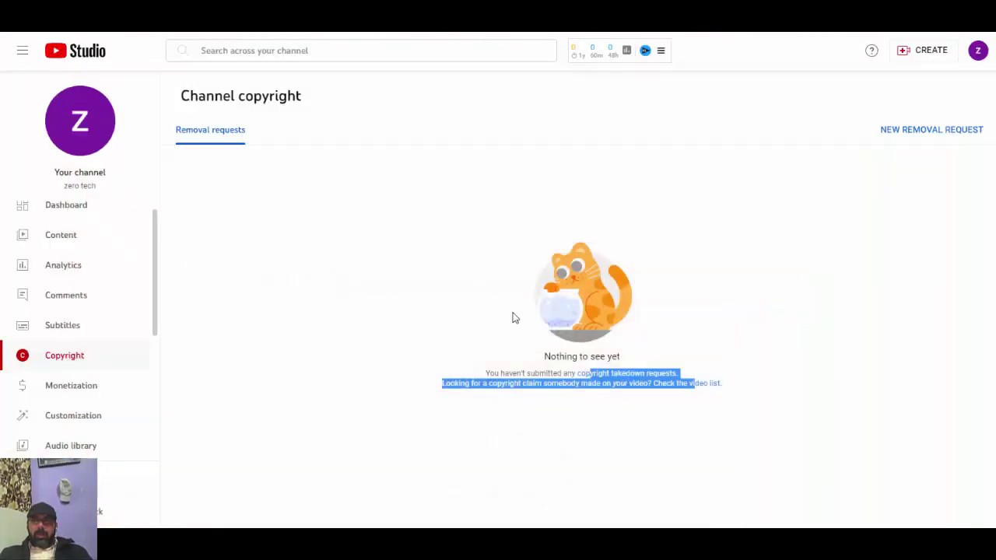
left_click(63, 387)
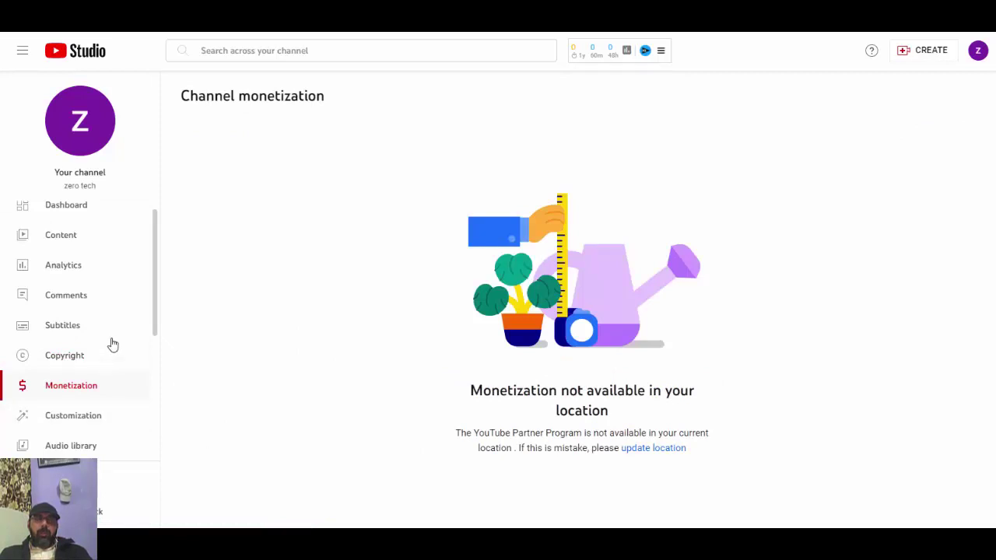
Open the channel customization, glance at the Branding settings, and return to the Layout settings to review the featured sections
scroll(113, 345, "down", 3)
scroll(75, 351, "up", 2)
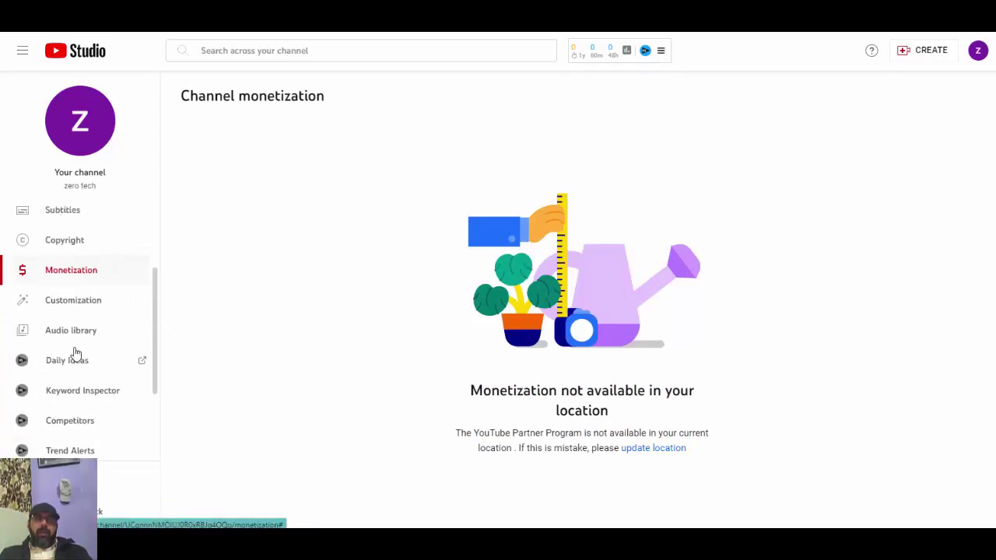
left_click(31, 312)
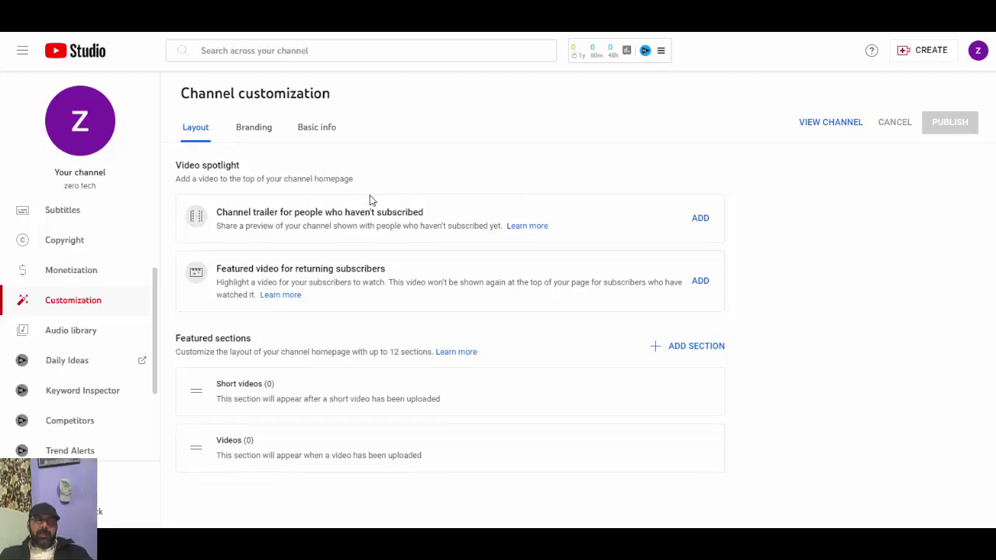
left_click(254, 129)
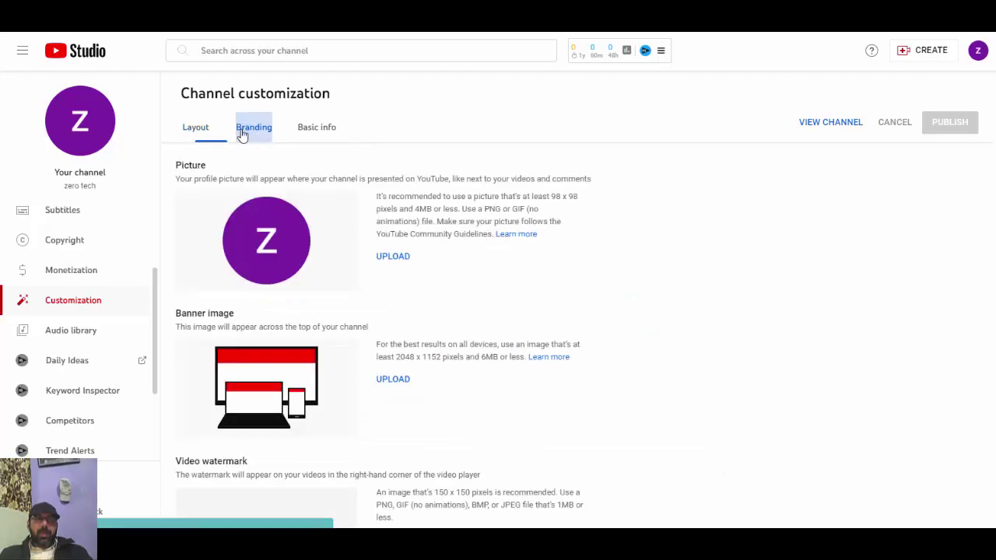
left_click(196, 136)
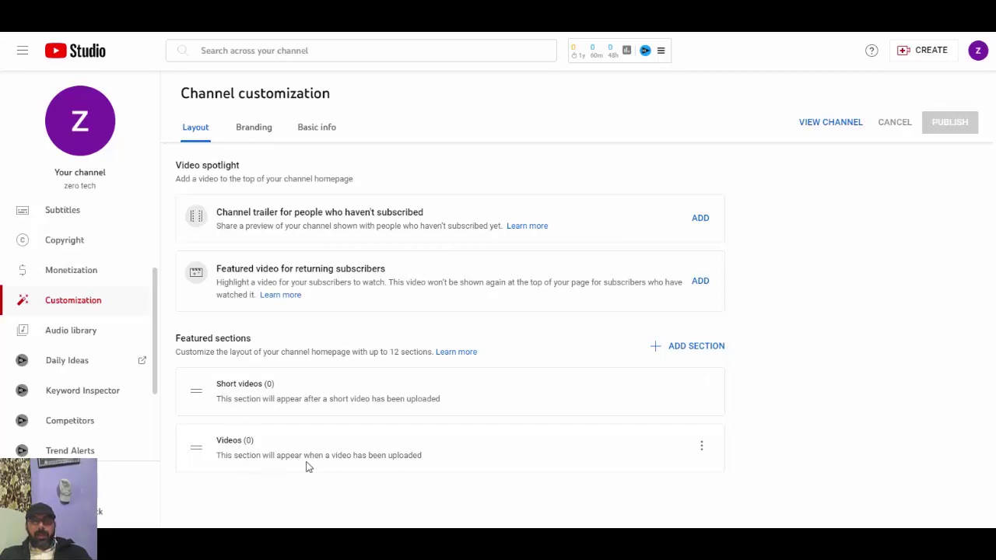
left_click_drag(307, 464, 174, 381)
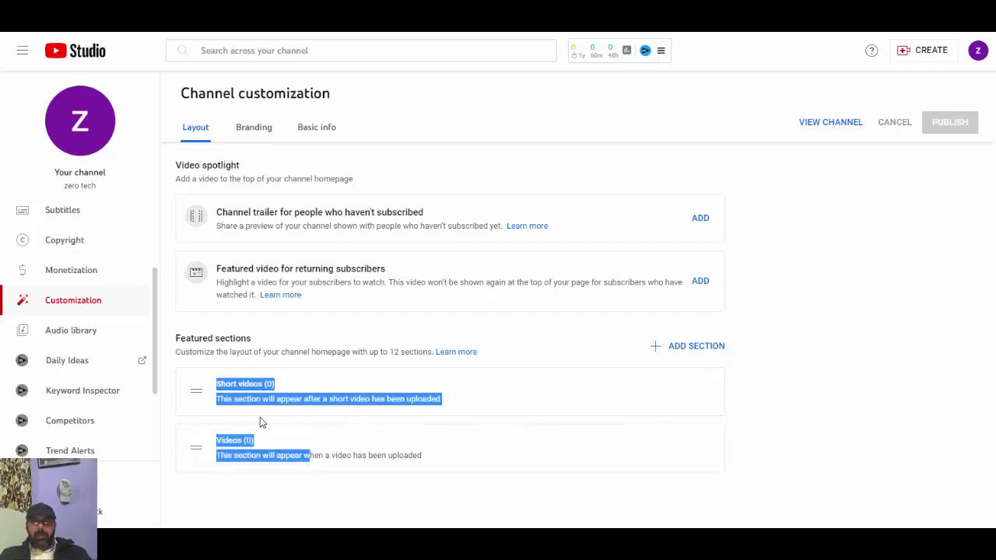
Switch to YouTube in a new browser tab and open the account's own channel page
key("ctrl+t")
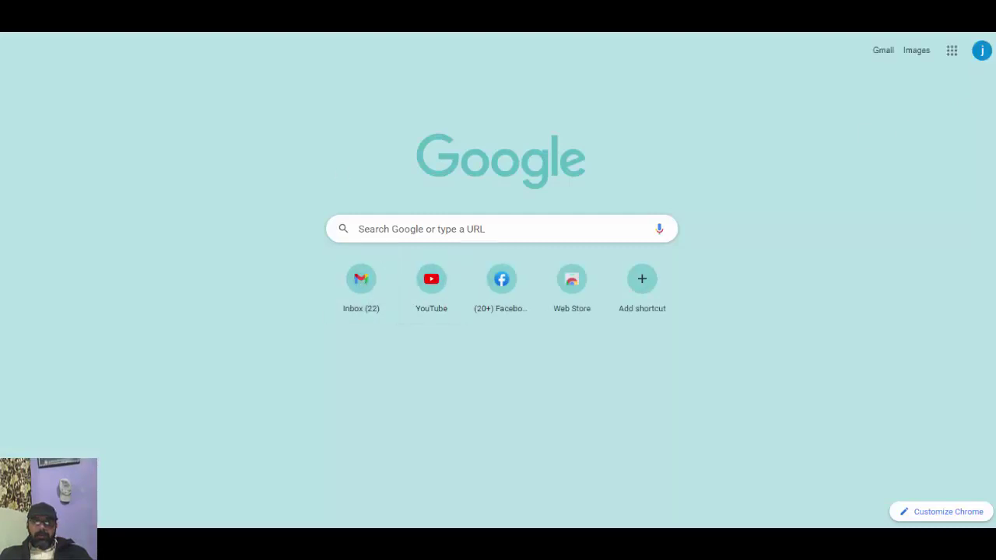
key("ctrl+w")
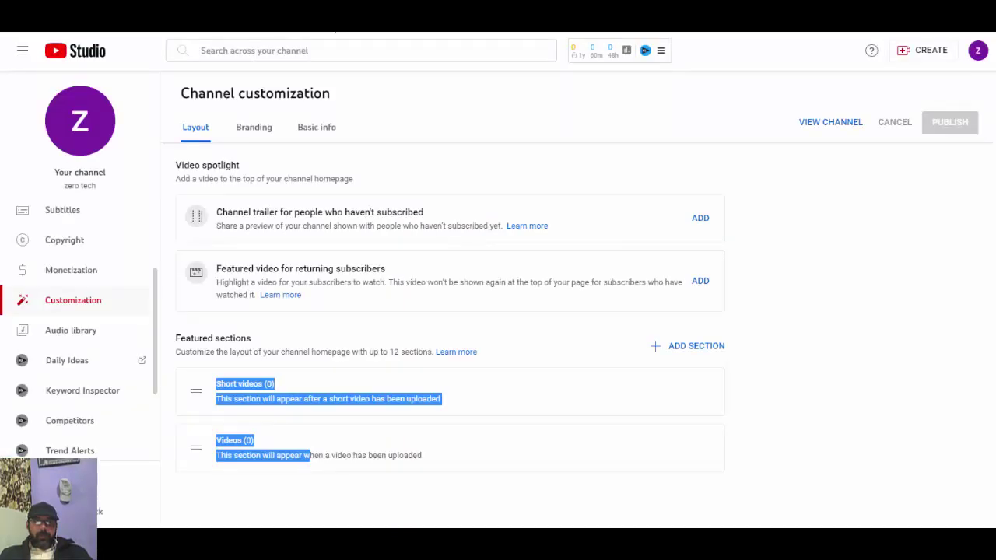
key("ctrl+t")
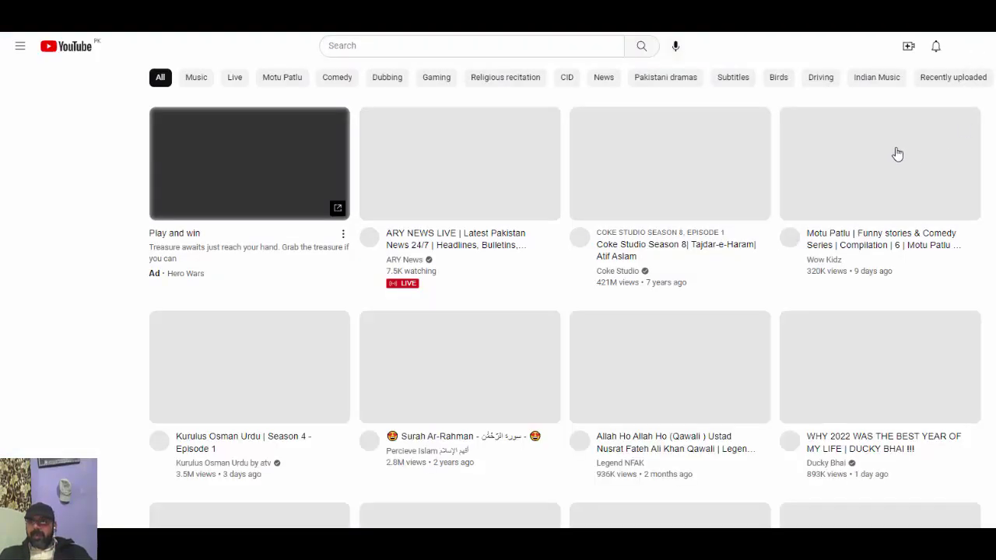
left_click(967, 50)
left_click(967, 48)
left_click(967, 48)
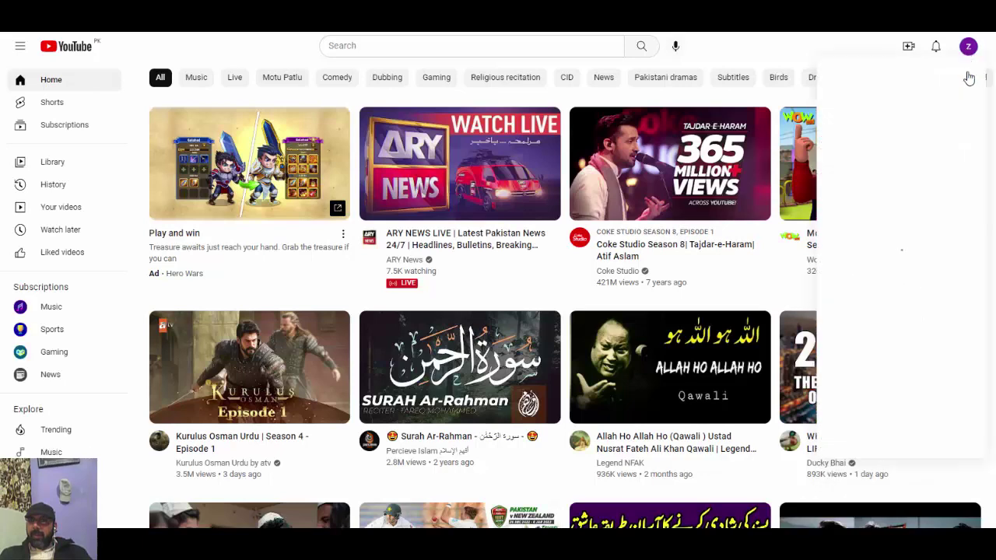
left_click(790, 153)
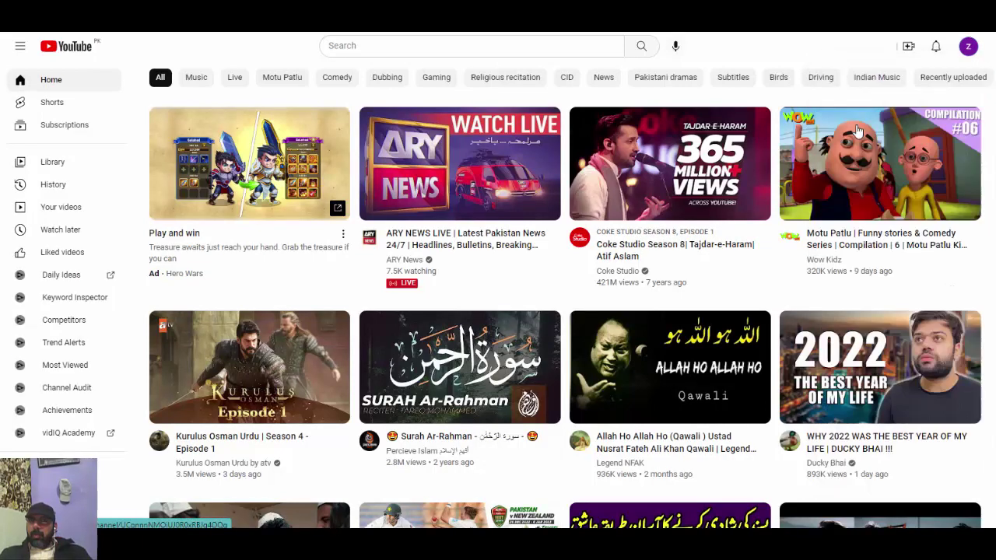
left_click(790, 153)
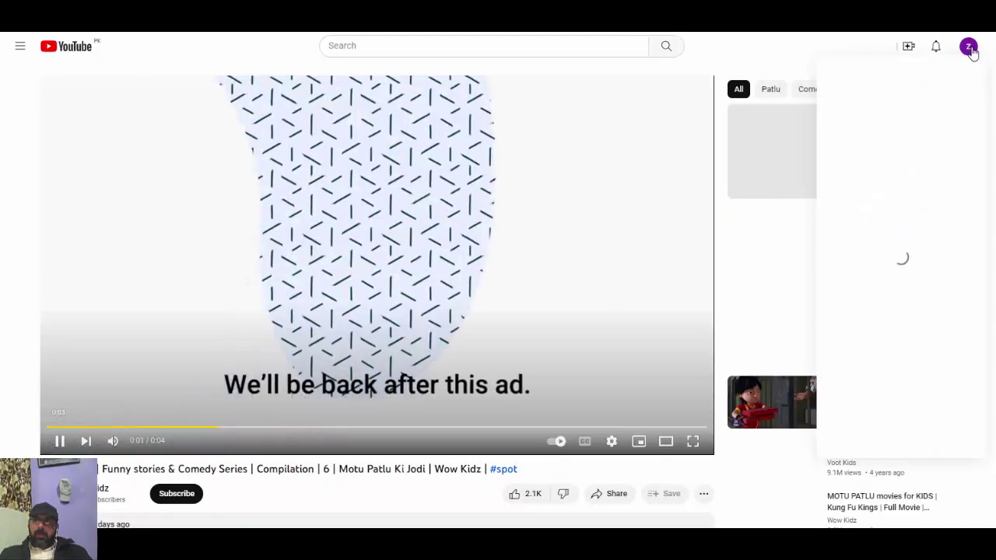
left_click(316, 309)
left_click(968, 46)
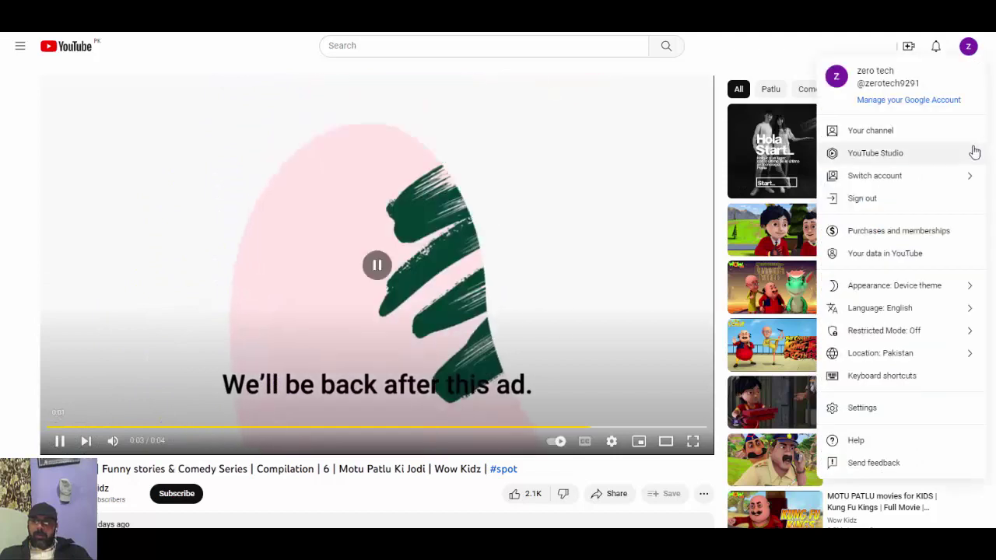
left_click(856, 138)
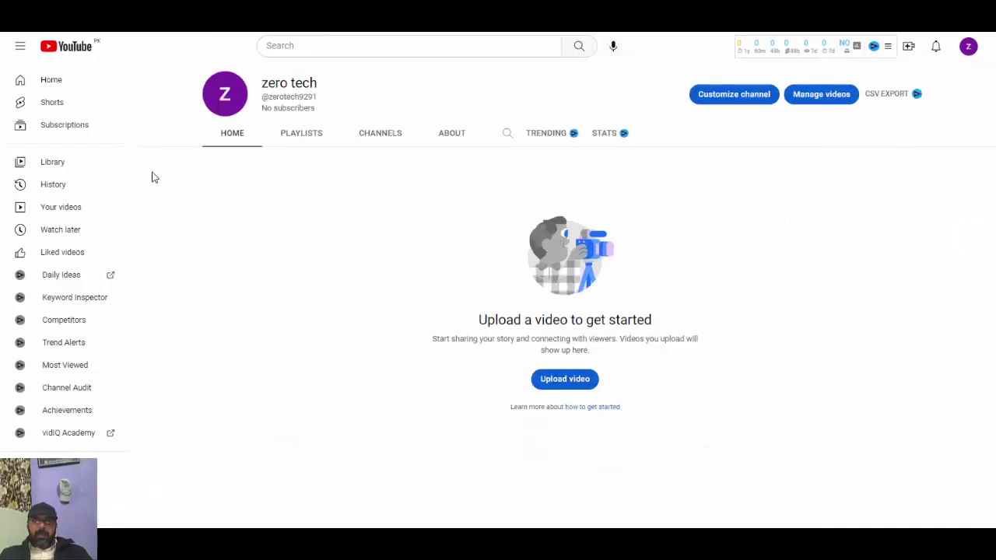
View the Playlists and Home sections of the public channel page
left_click(289, 140)
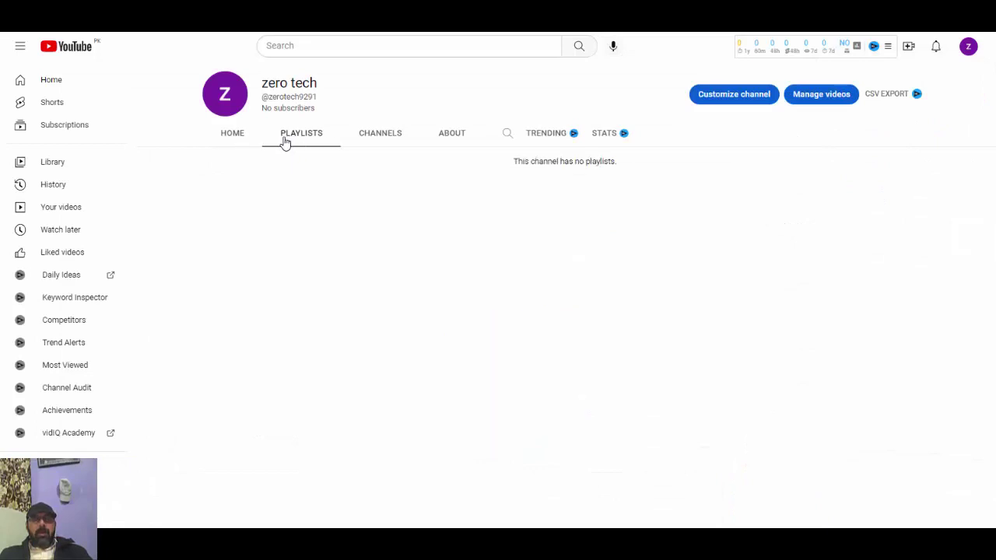
left_click(227, 142)
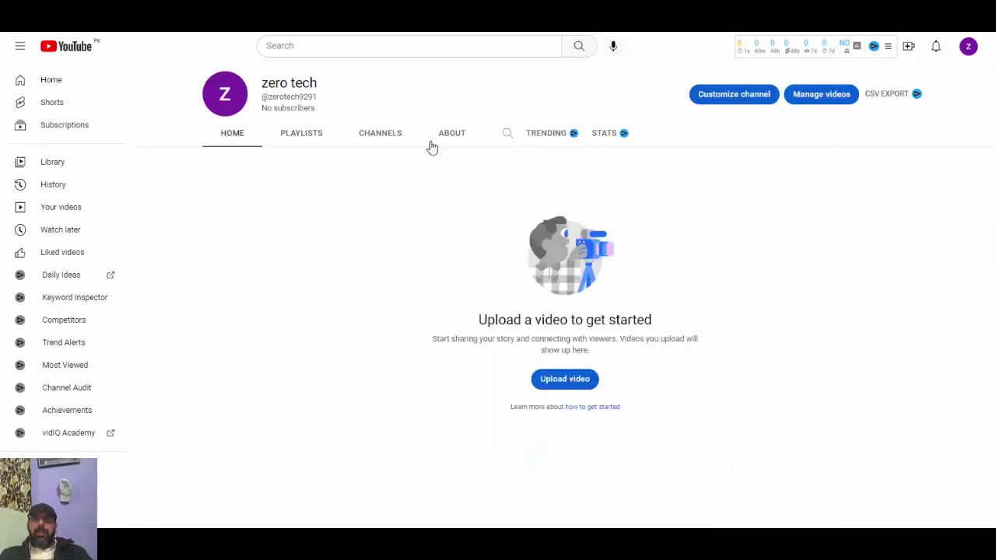
left_click(318, 145)
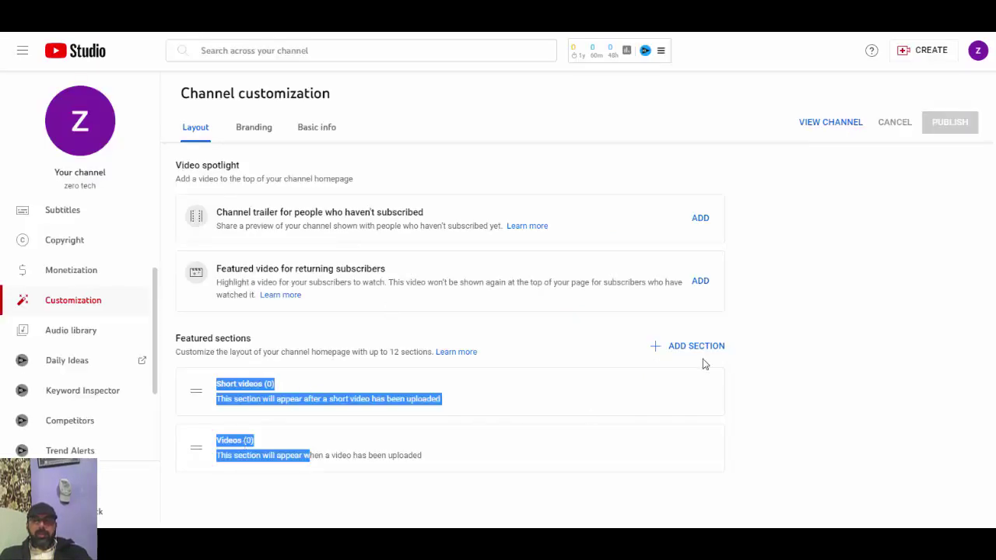
Return to YouTube Studio, add Popular videos and Created playlists as featured sections, and review the other section types on offer
left_click(651, 350)
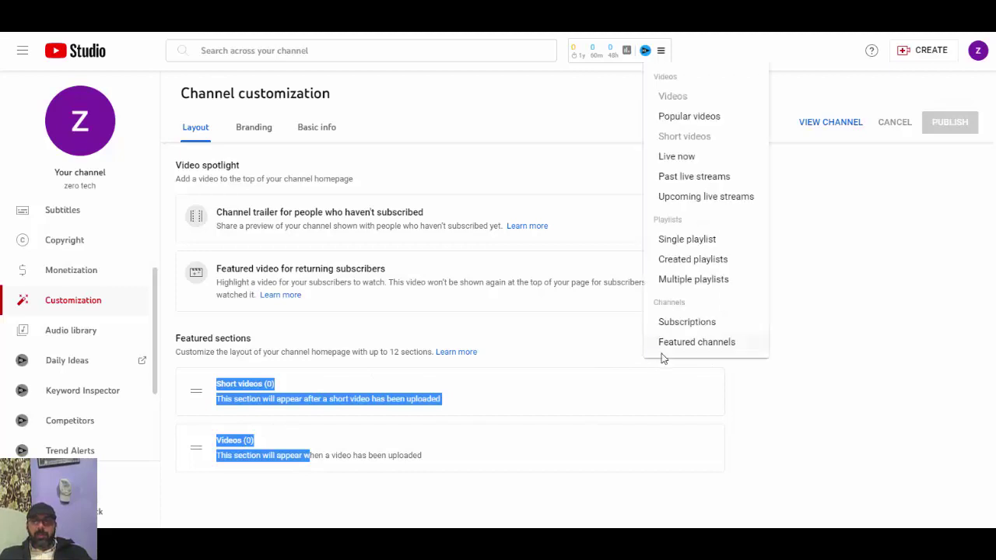
left_click(689, 118)
left_click(711, 336)
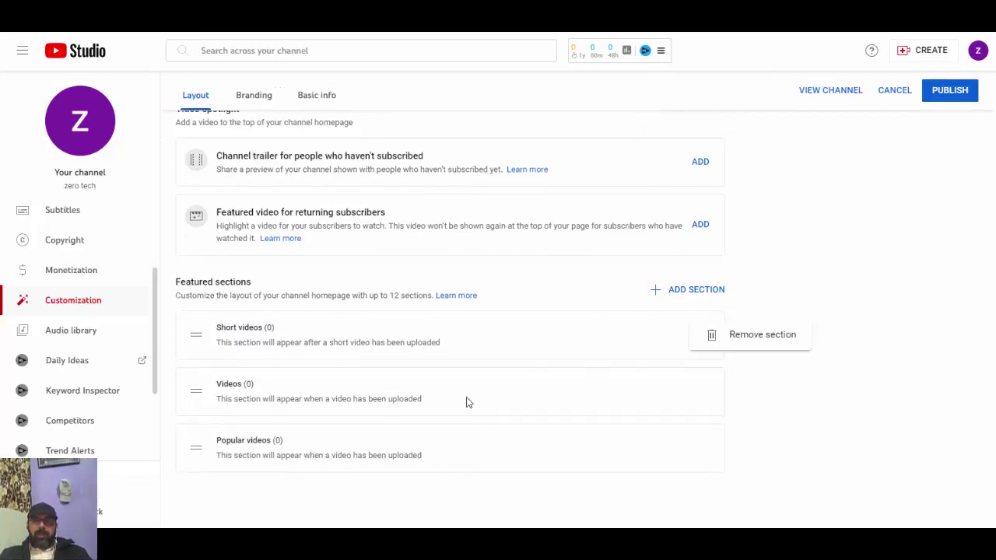
left_click(680, 290)
left_click(653, 290)
left_click(724, 230)
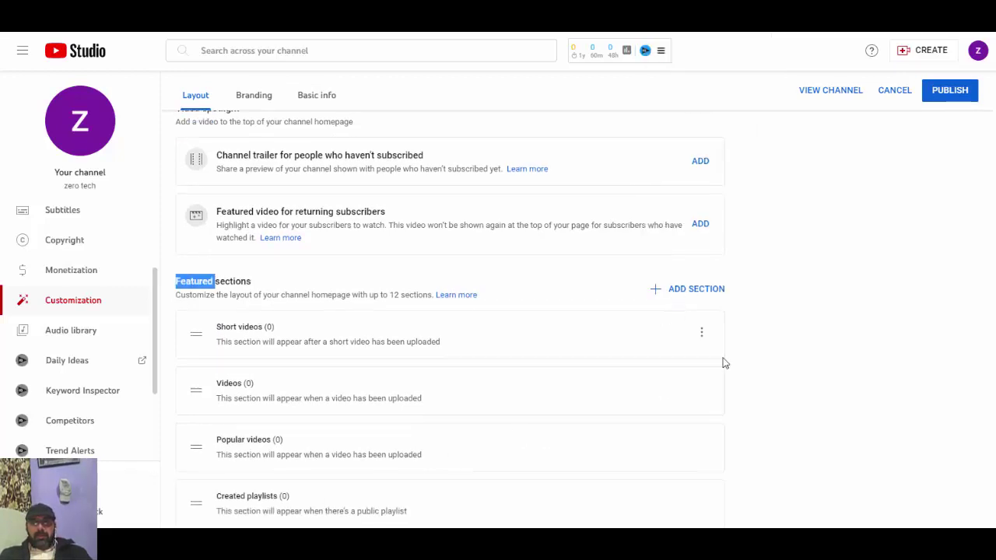
scroll(723, 363, "down", 1)
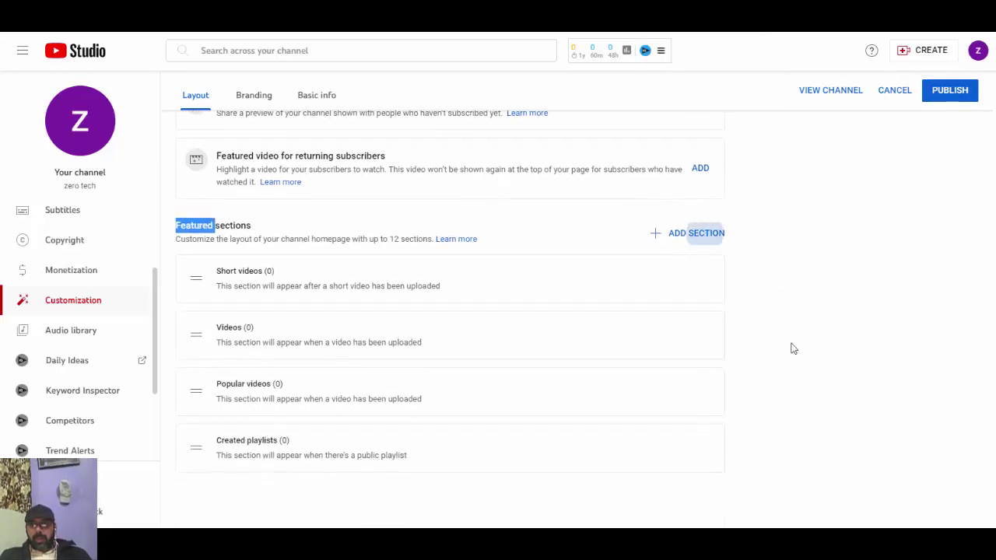
left_click(706, 233)
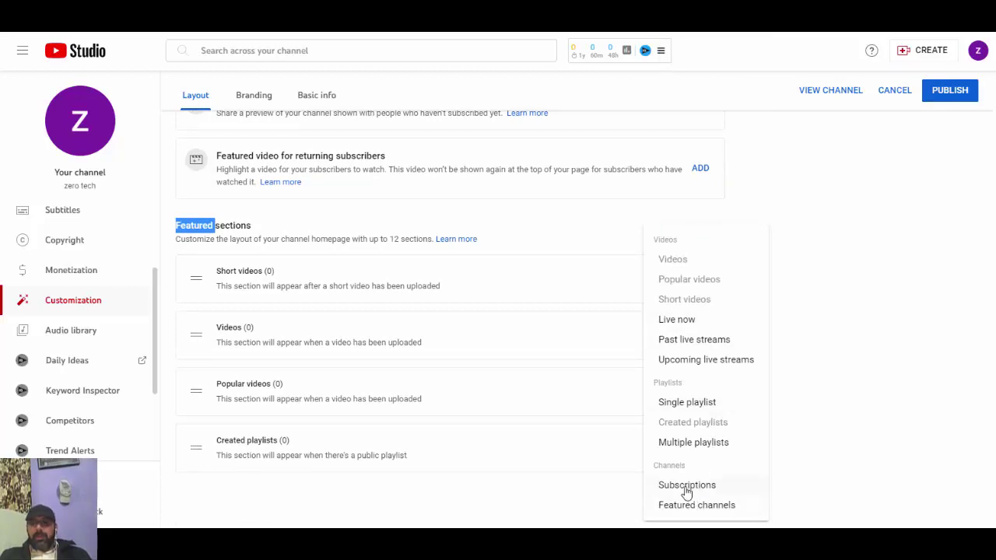
left_click(838, 420)
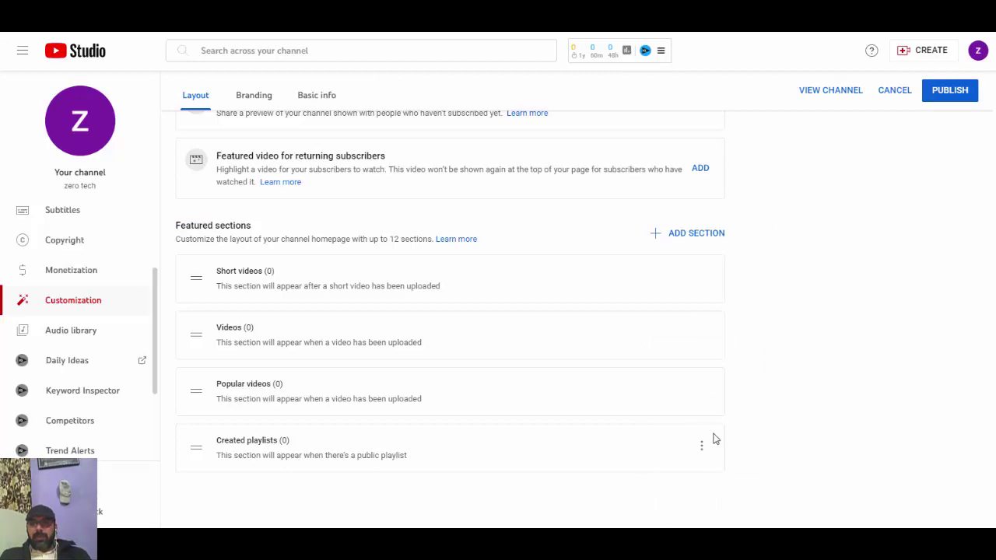
Remove the Created playlists and Popular videos featured sections, and view the Home section of the public channel page
left_click(700, 451)
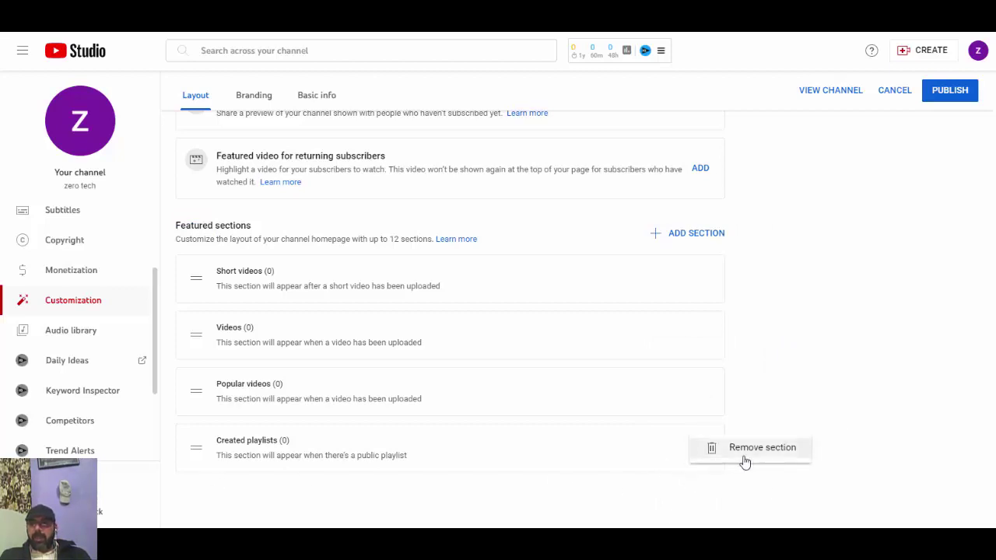
left_click(745, 460)
left_click(701, 446)
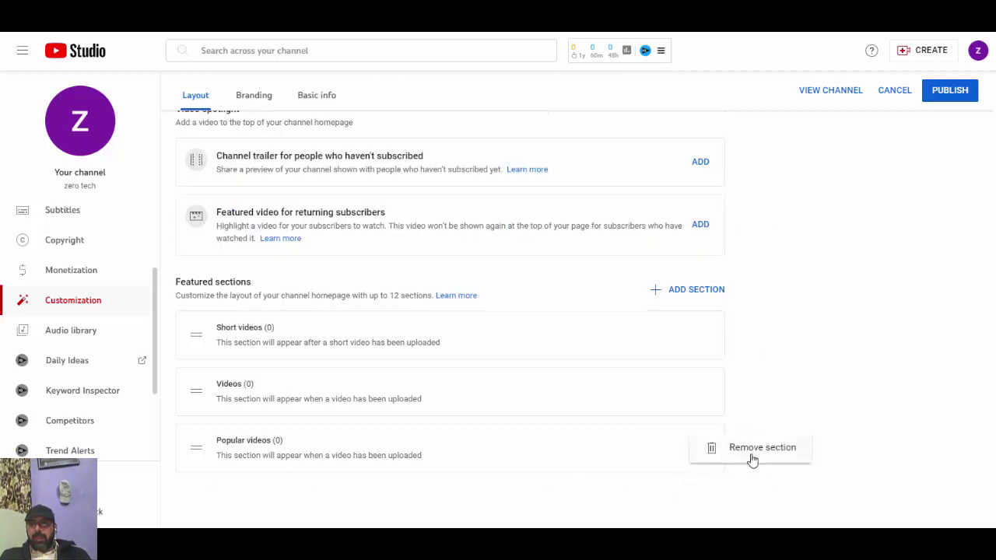
left_click(751, 459)
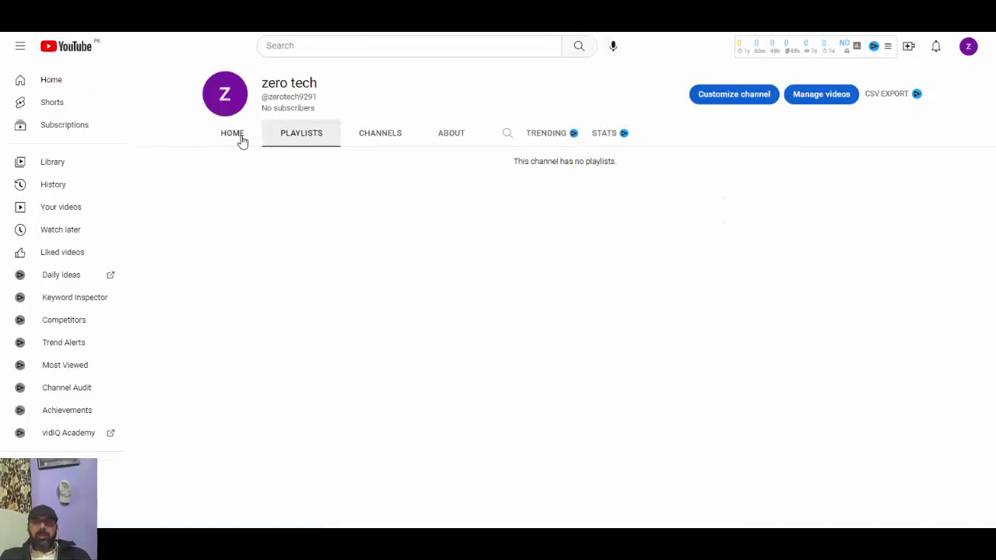
left_click(235, 135)
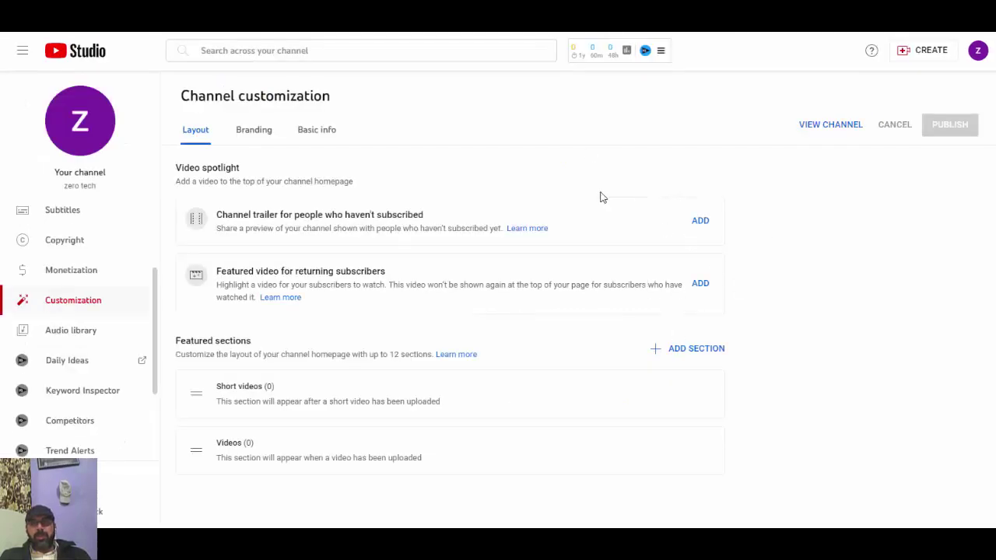
Open the channel's branding settings, switch to Word to highlight the Channel Art line under Step 3, and return to YouTube Studio
left_click(245, 132)
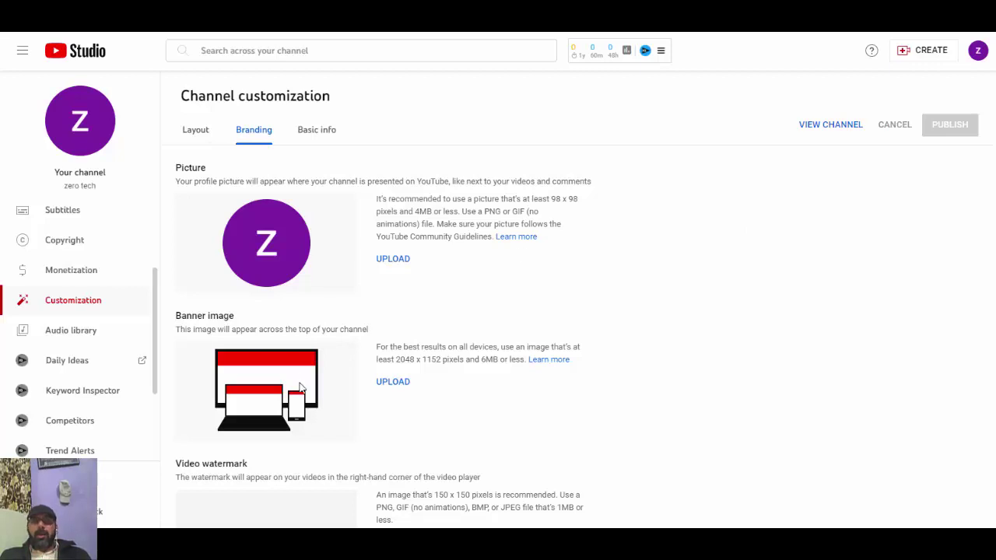
scroll(529, 334, "down", 1)
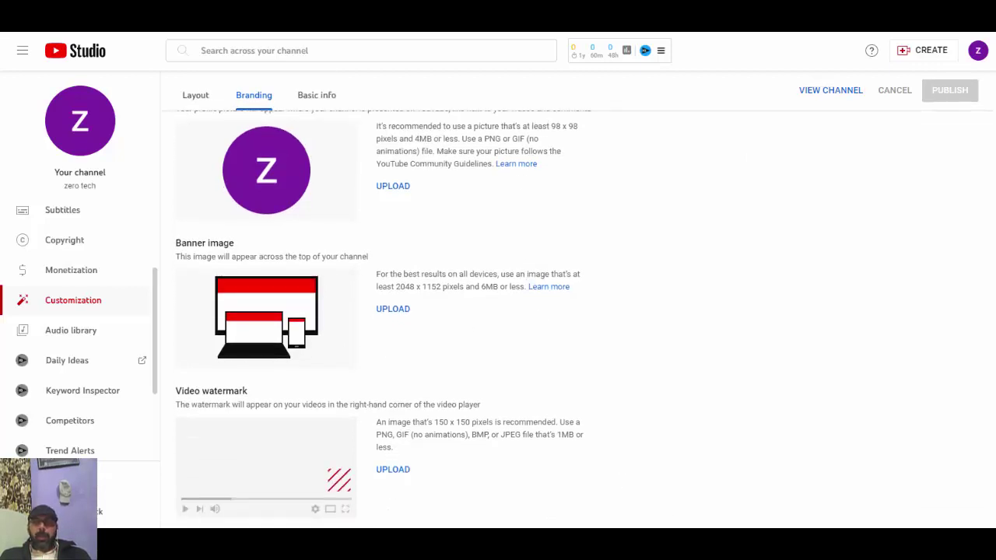
mouse_move(638, 540)
left_click(736, 507)
left_click(370, 301)
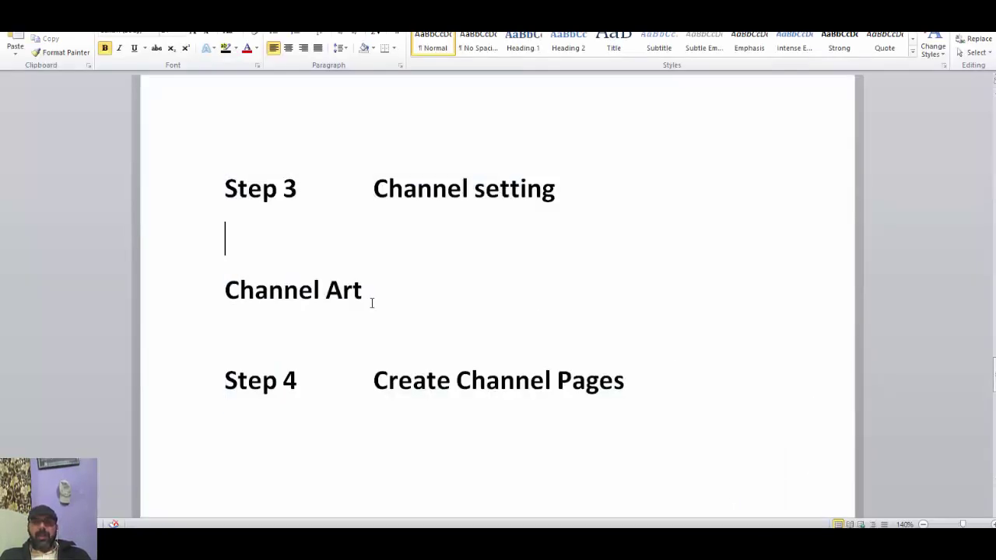
left_click_drag(371, 304, 200, 301)
left_click(909, 9)
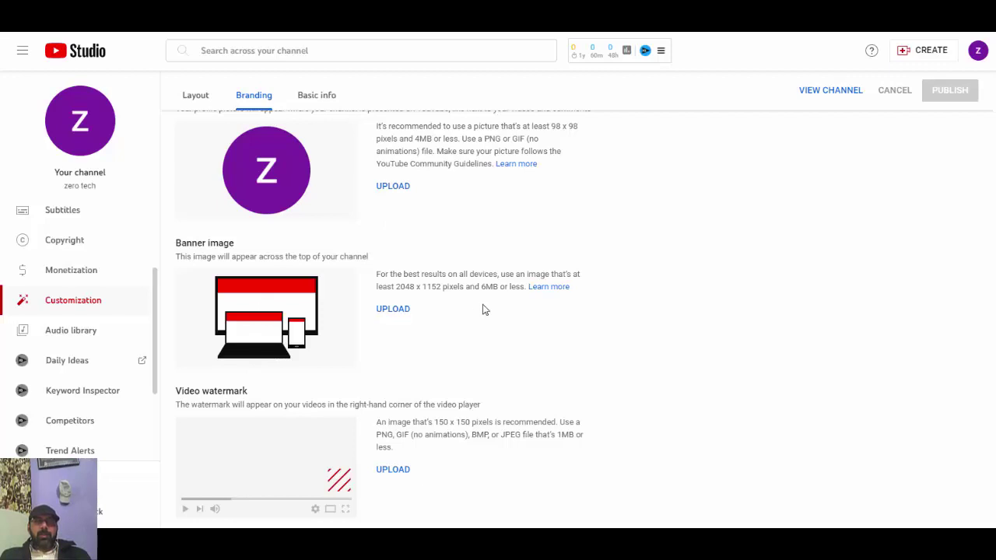
Review the picture, banner image and video watermark options in the branding settings
scroll(363, 198, "up", 2)
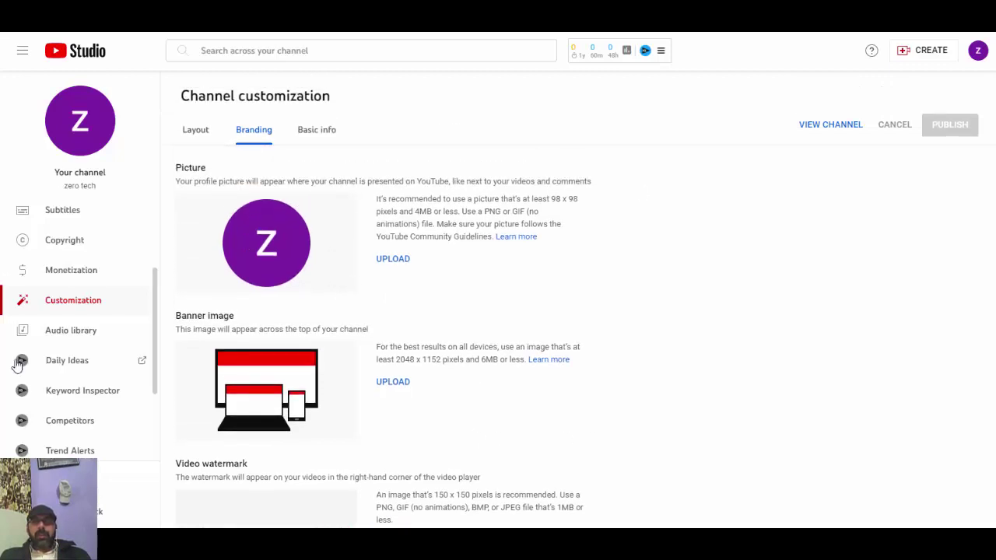
scroll(42, 385, "down", 2)
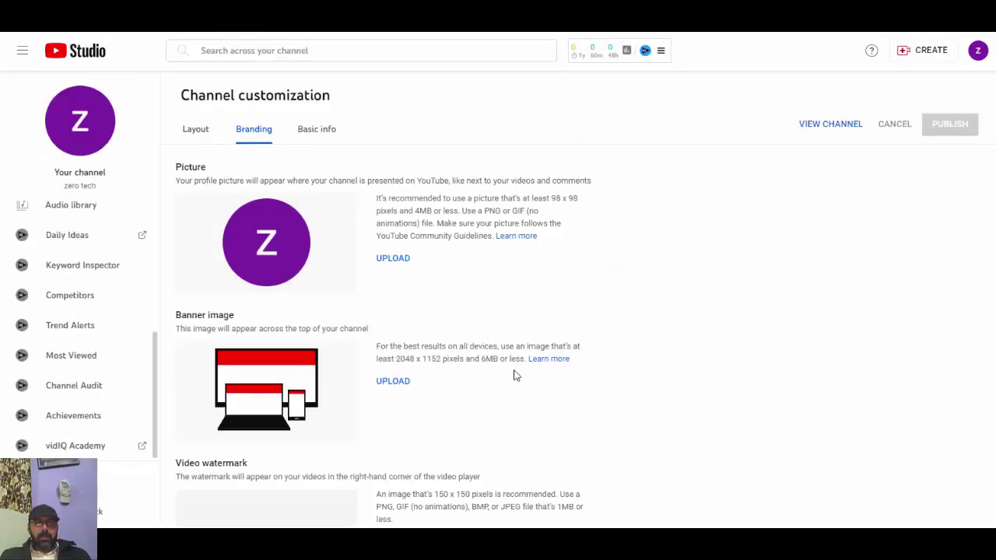
scroll(514, 376, "down", 1)
Open the channel's basic info and highlight the handle text after the @ sign
left_click(326, 99)
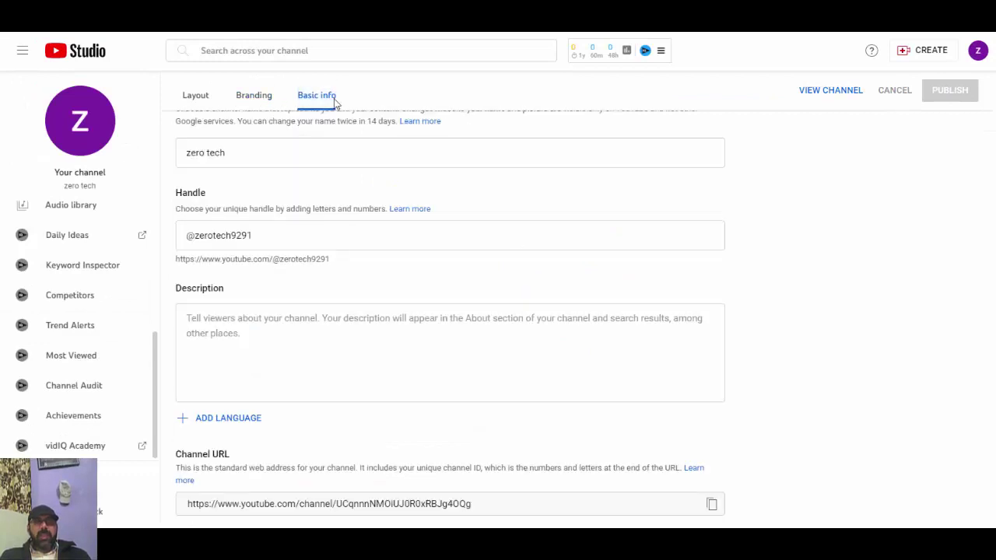
scroll(432, 201, "up", 1)
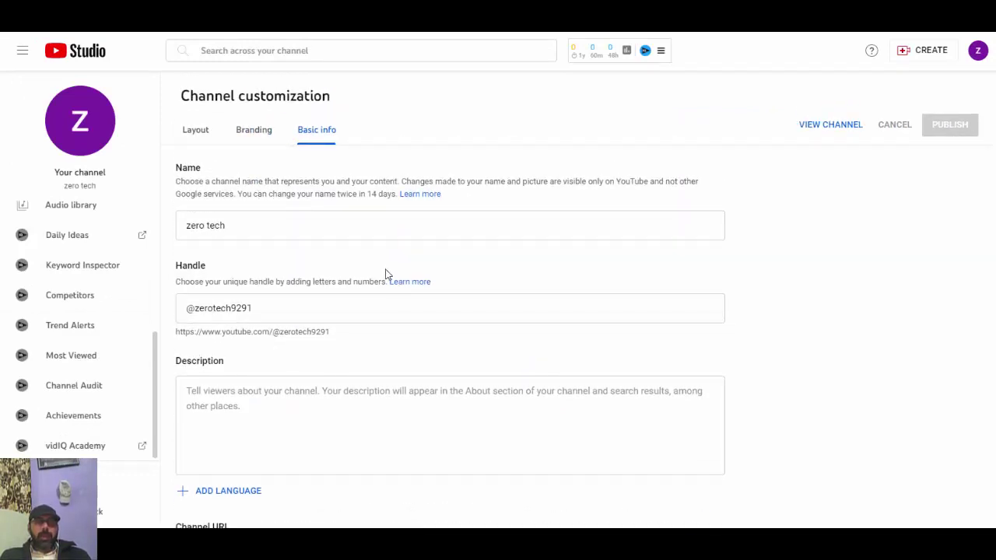
scroll(388, 273, "down", 1)
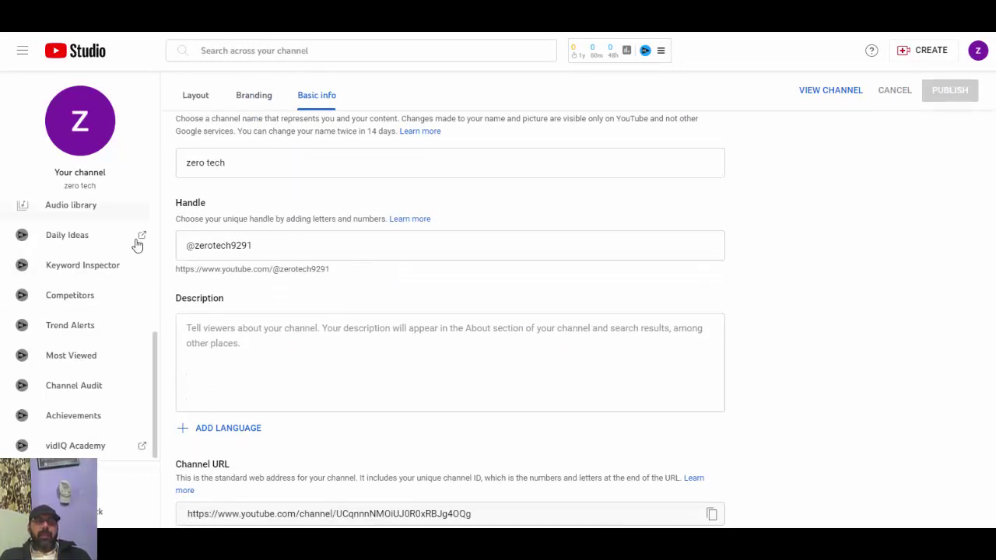
left_click_drag(256, 245, 197, 244)
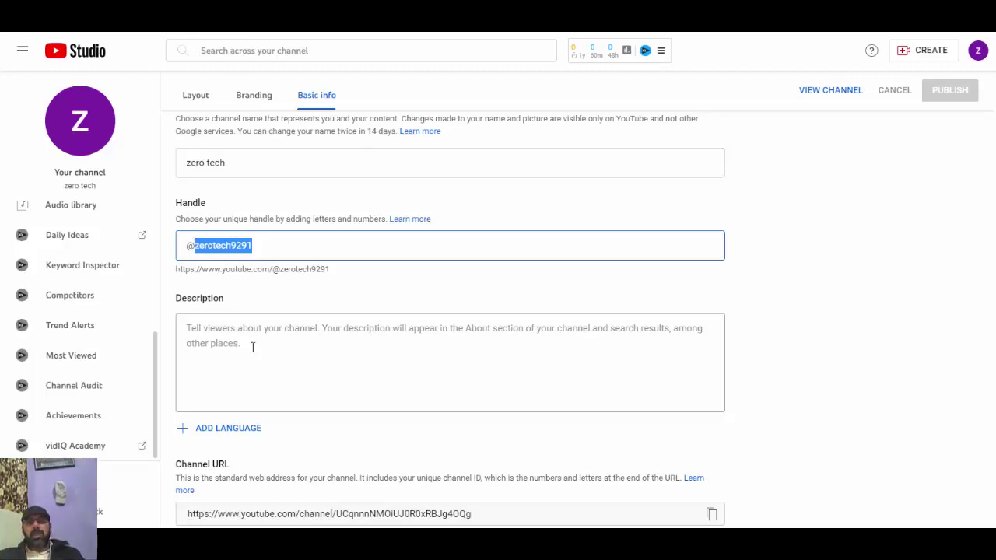
left_click(272, 245)
left_click(194, 250)
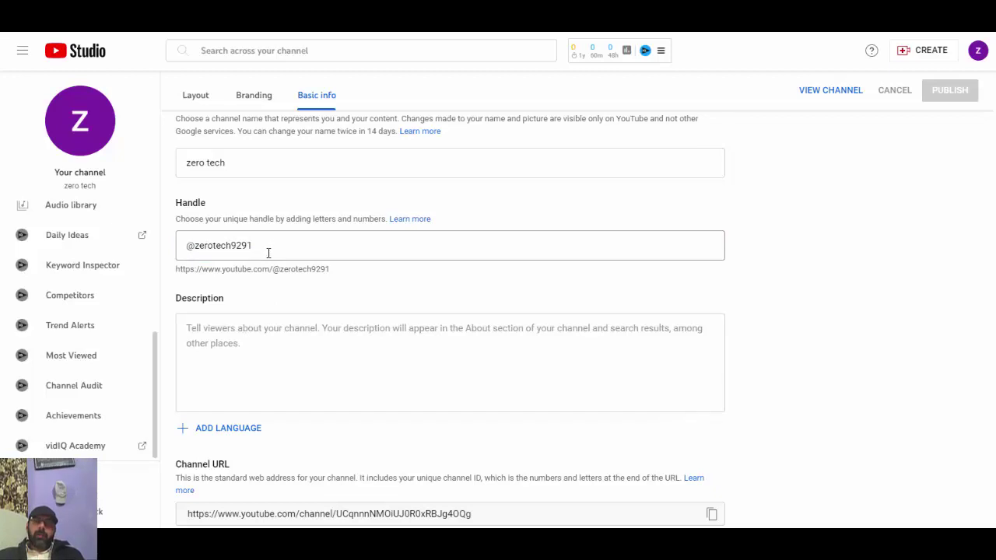
double_click(206, 247)
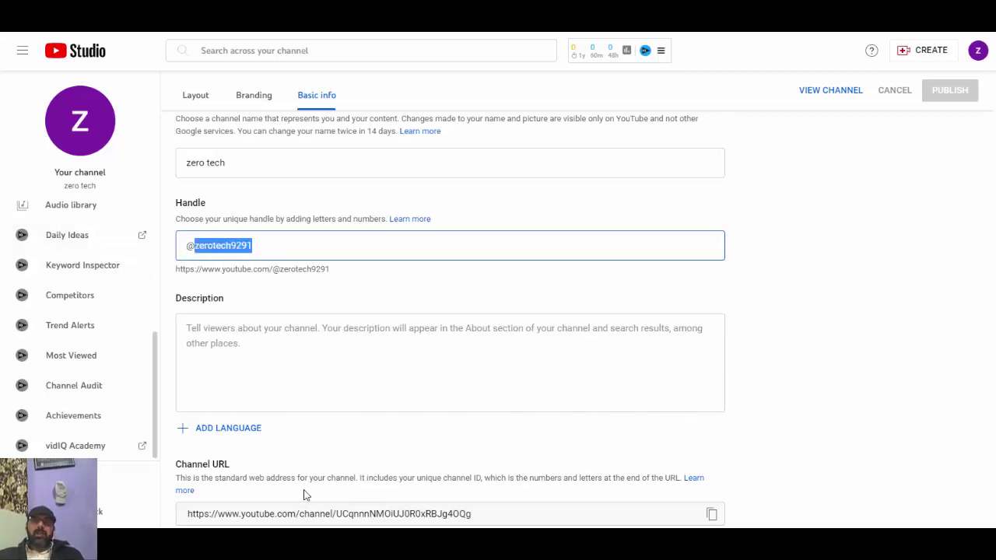
Enter the sample channel description "My channal name is Zero tech" and clear the description again
left_click(248, 350)
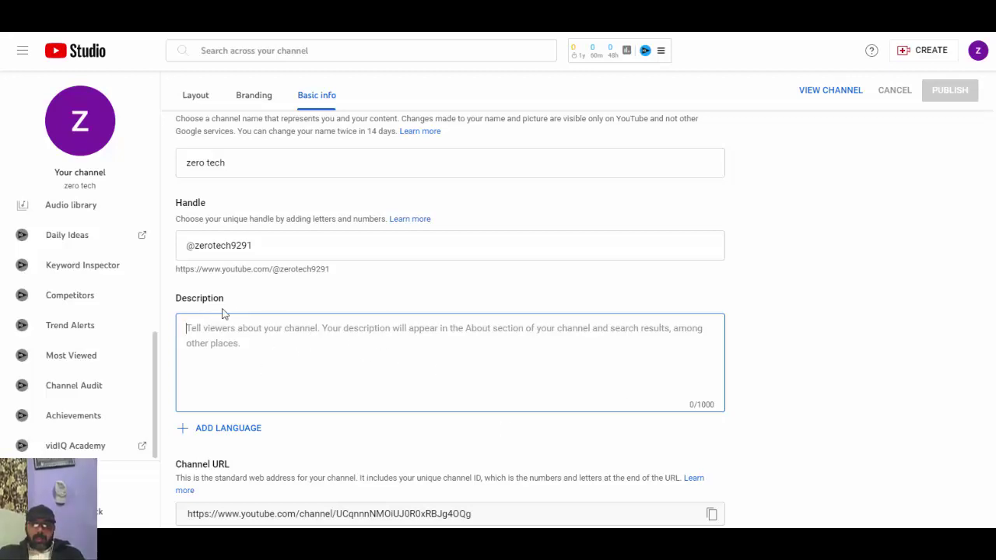
type("i")
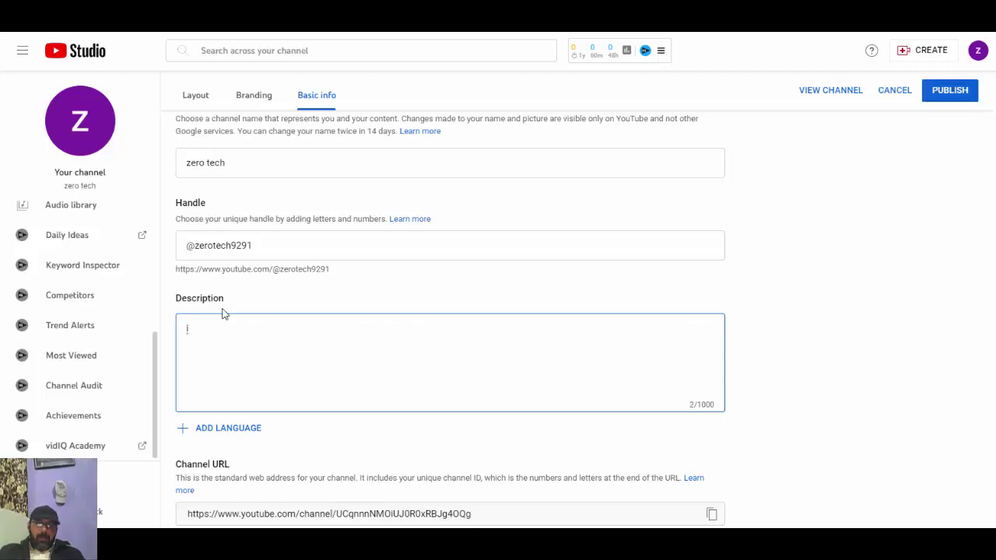
key("BackSpace")
key("BackSpace")
type("M")
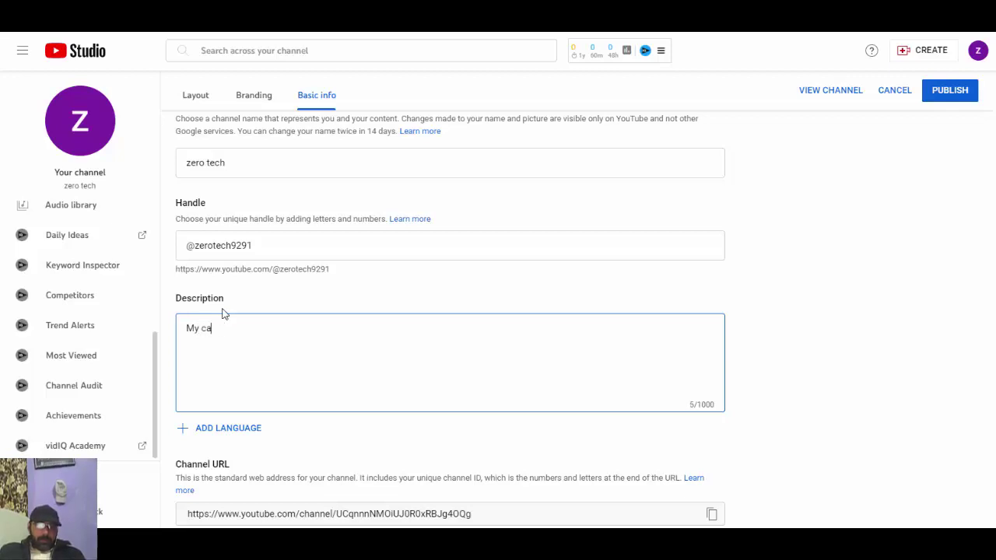
type("y channal name i")
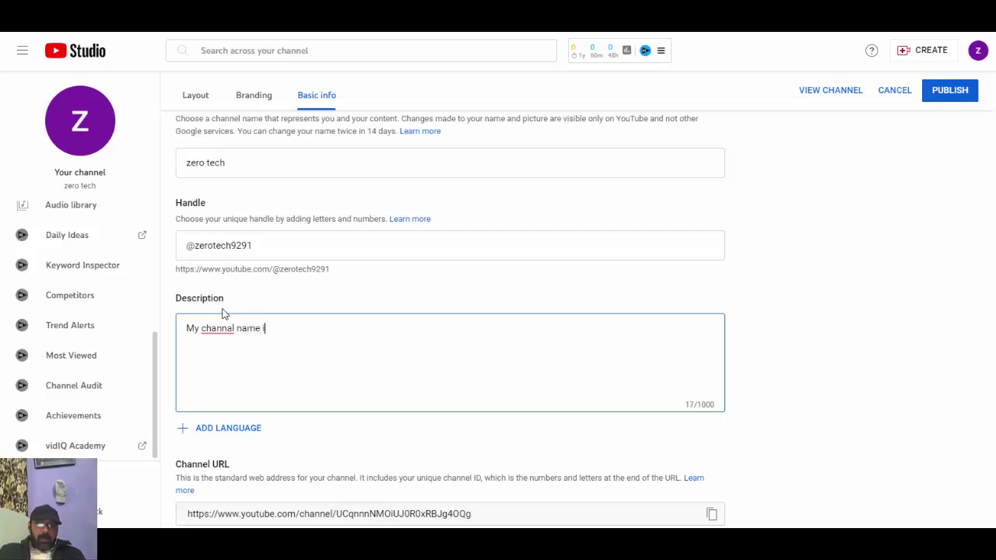
type("s Z")
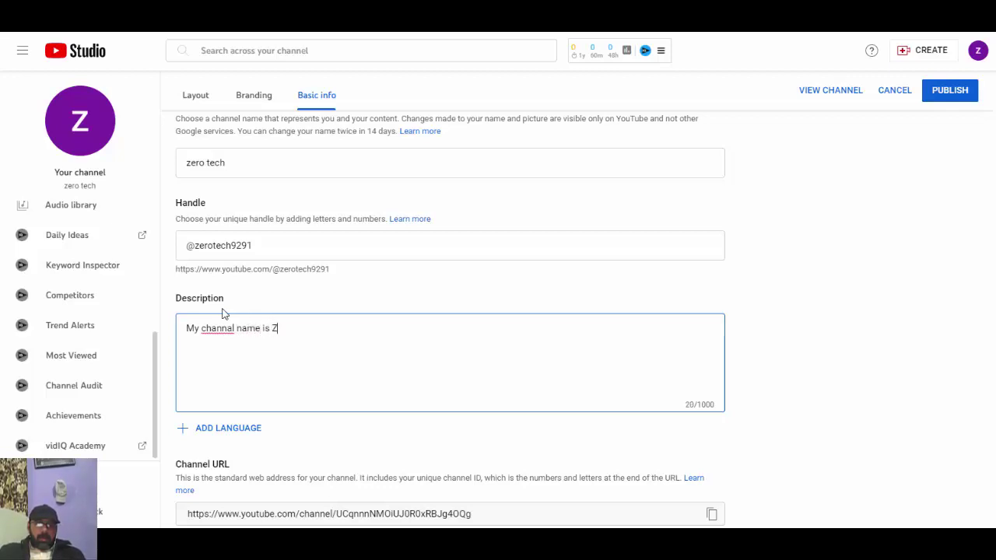
type("ero tech")
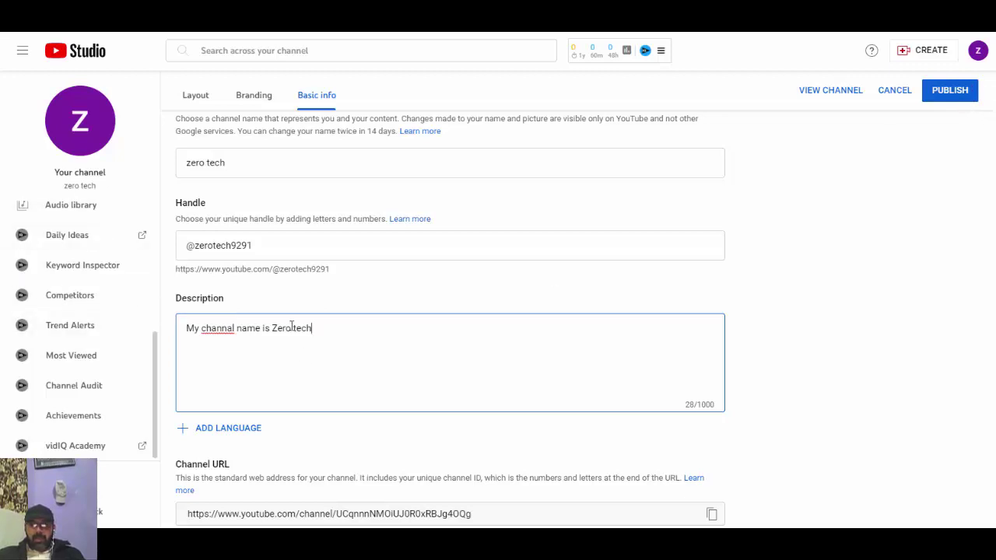
key("ctrl+a")
key("BackSpace")
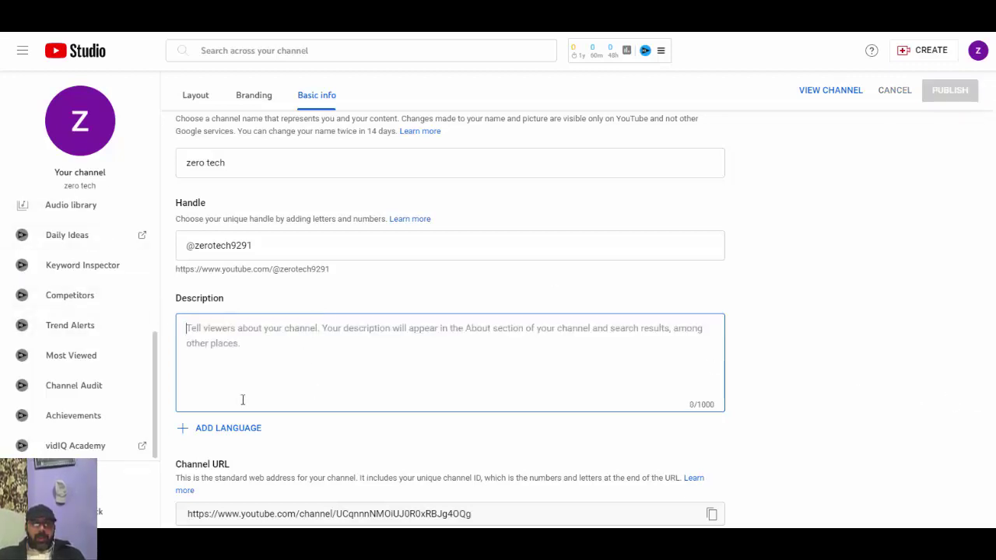
Add a channel translation with Urdu as the original language and English as the translation language
left_click(187, 428)
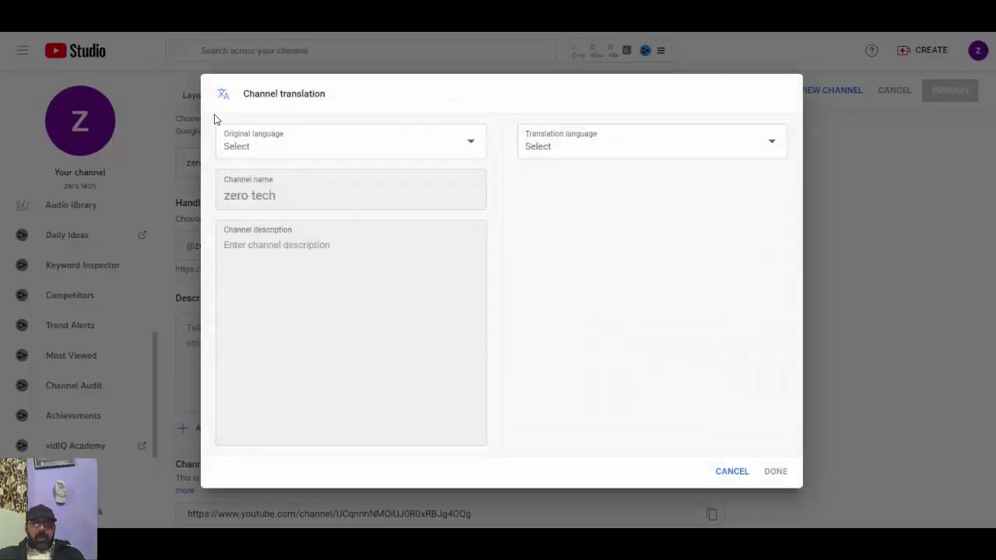
left_click(472, 140)
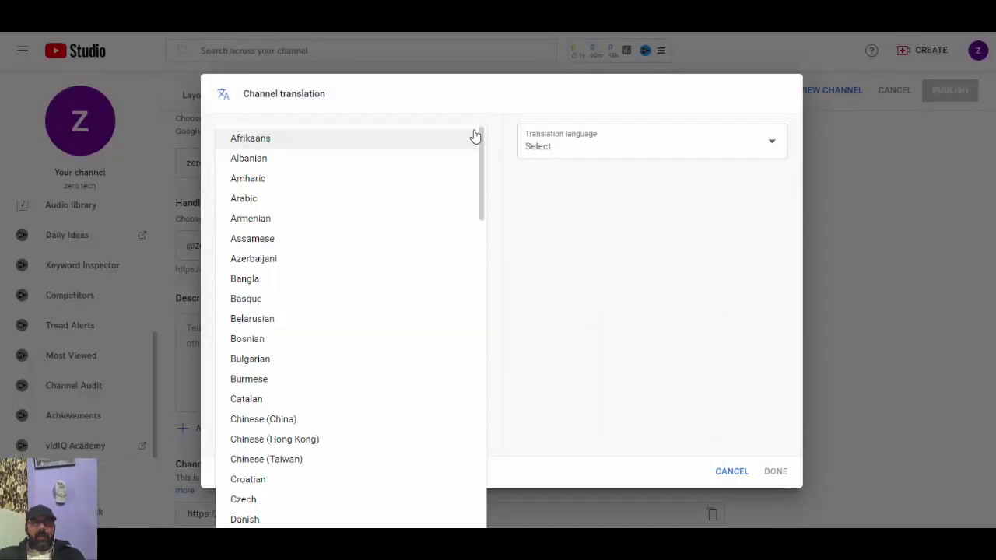
scroll(322, 331, "down", 15)
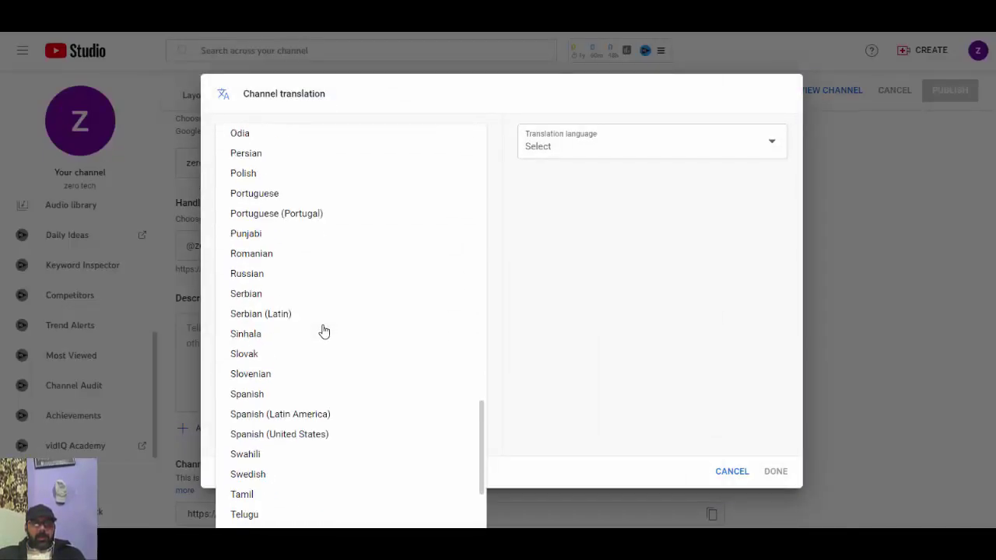
scroll(324, 331, "down", 2)
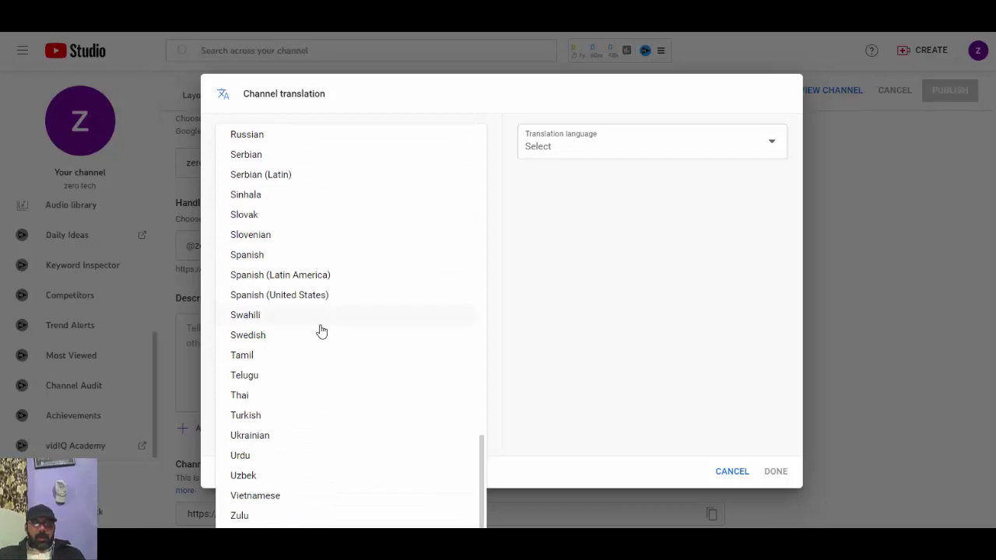
left_click(251, 458)
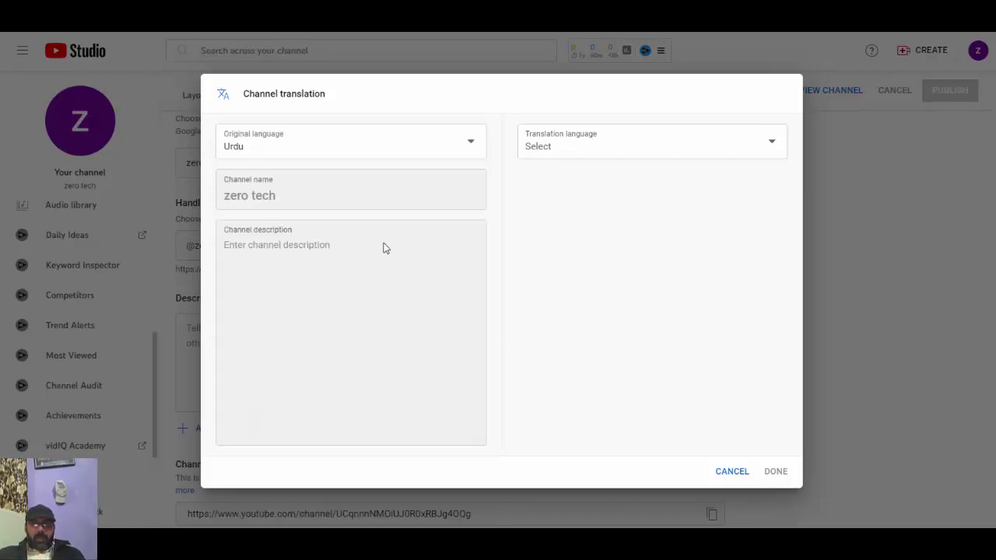
left_click(727, 148)
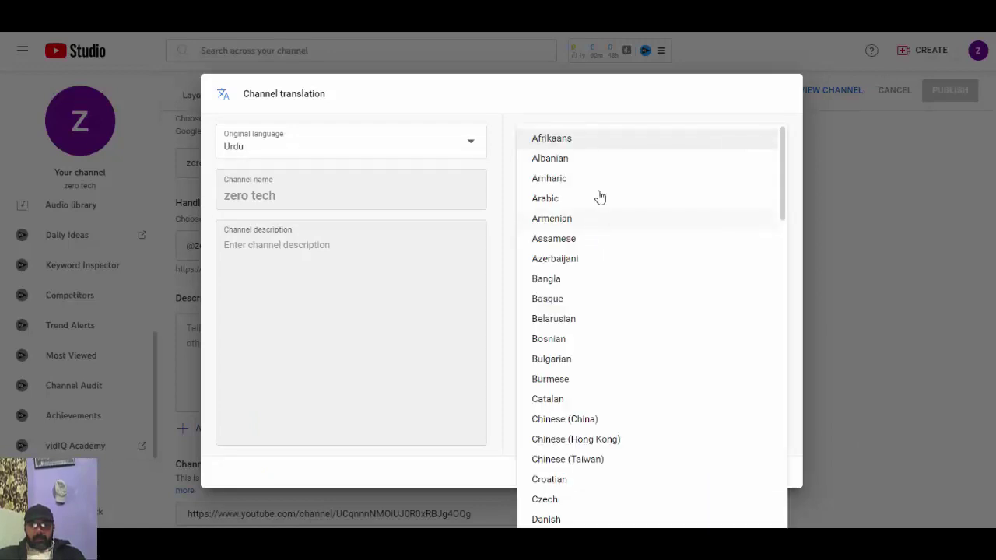
left_click(626, 95)
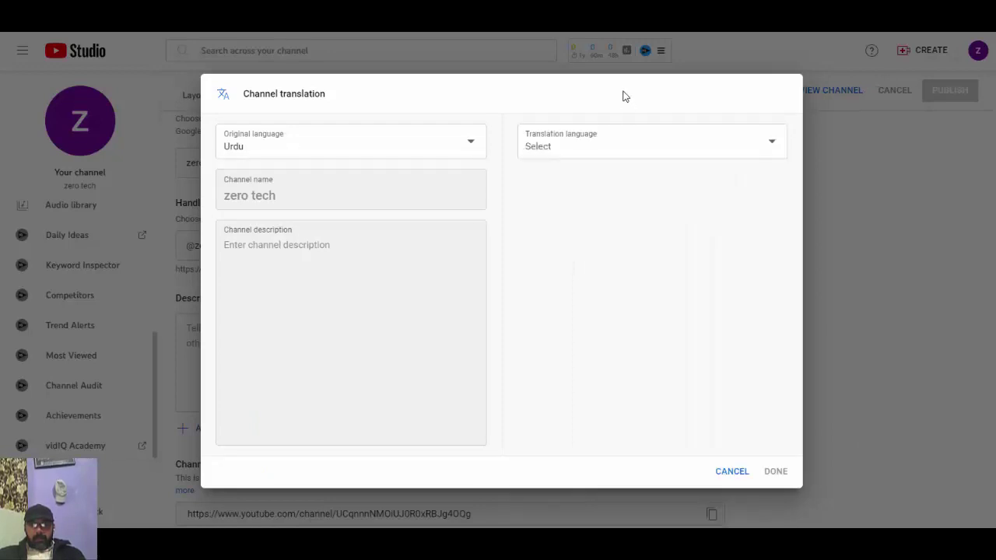
left_click(762, 150)
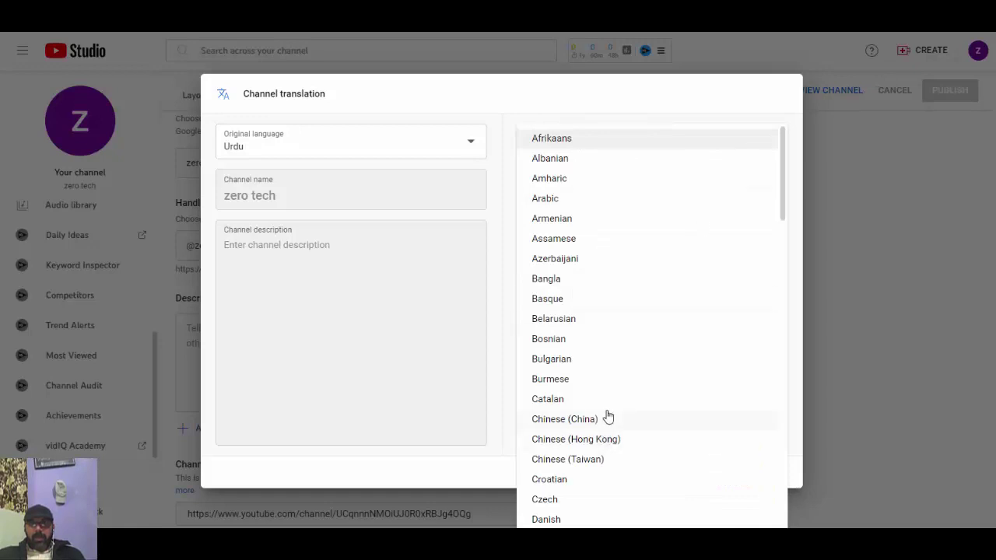
scroll(608, 419, "down", 3)
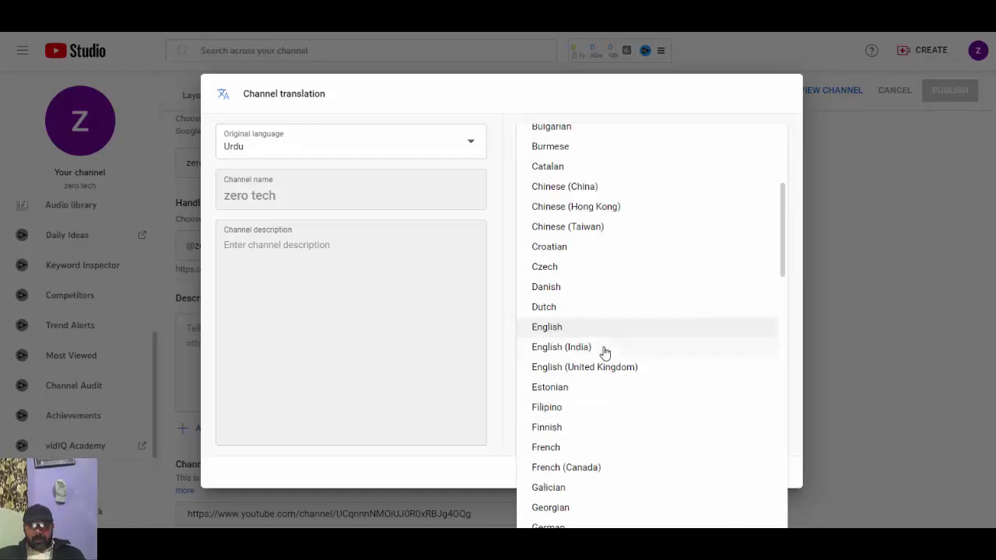
left_click(556, 331)
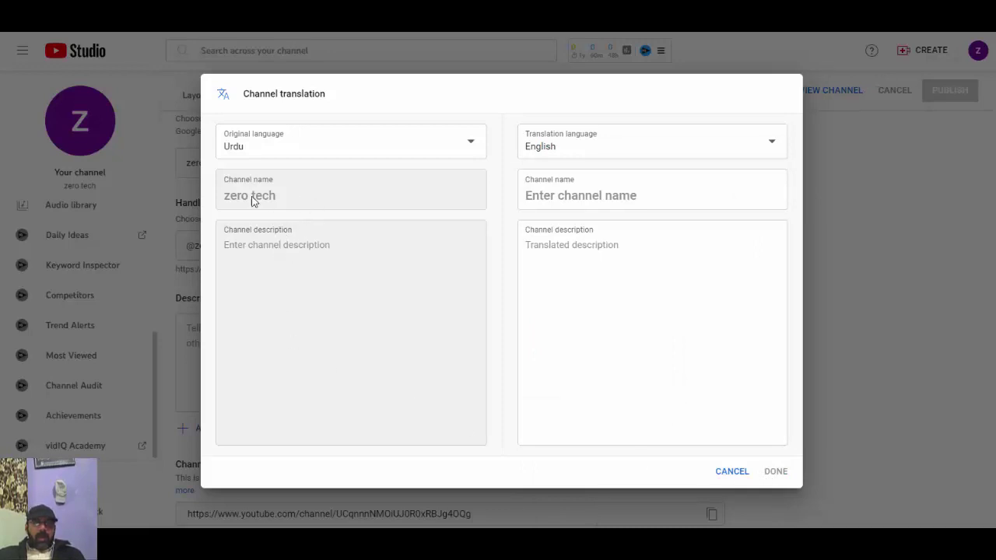
Copy the original channel name "zero tech" into the English channel name and accept the translation
left_click(568, 197)
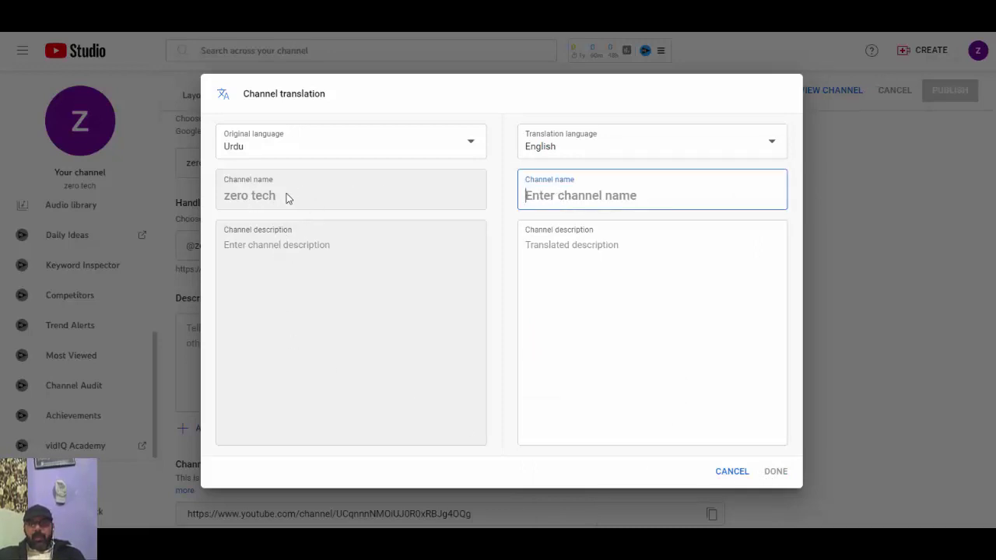
left_click_drag(278, 196, 223, 199)
key("ctrl+c")
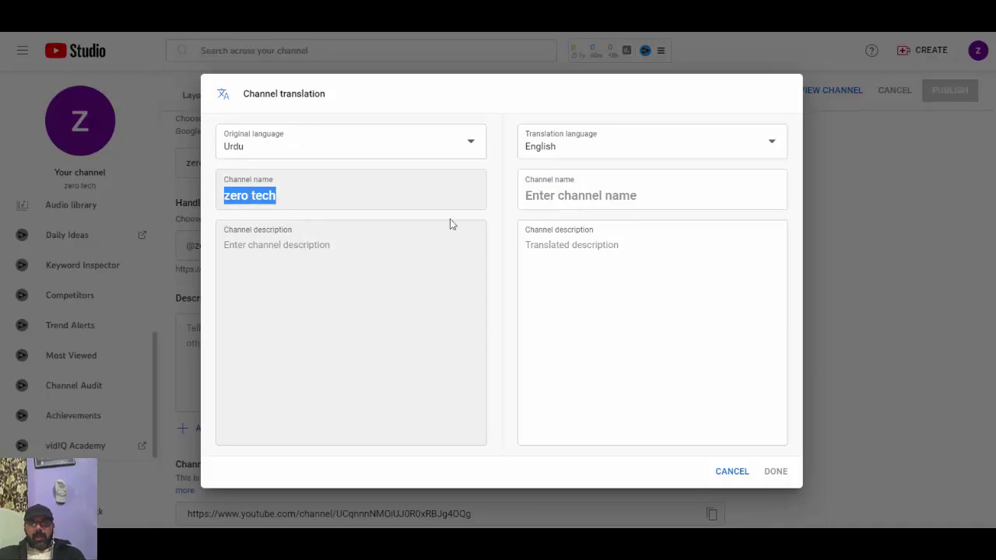
left_click(584, 204)
key("ctrl+v")
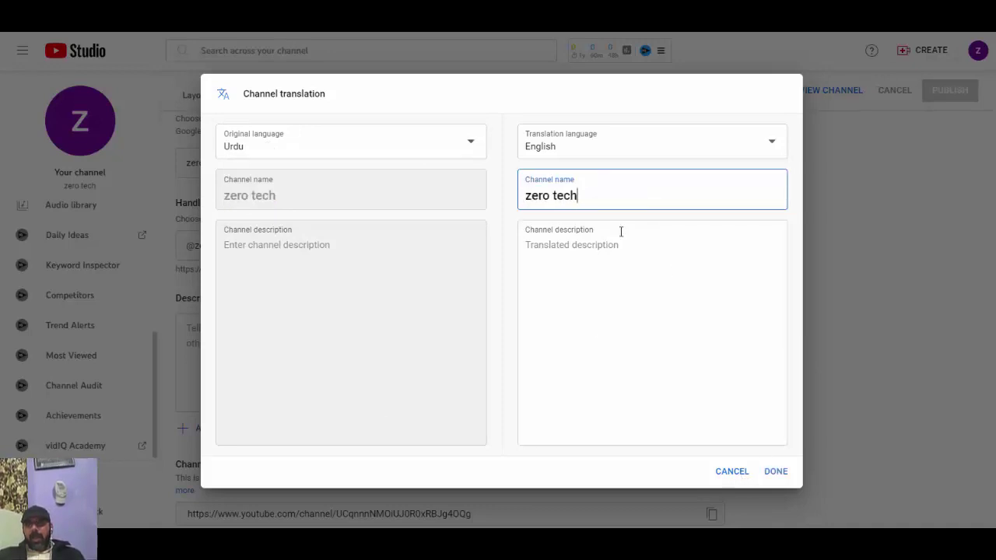
left_click(782, 473)
Look over the basic info fields and reopen the English translation for the channel name and description
scroll(412, 354, "up", 1)
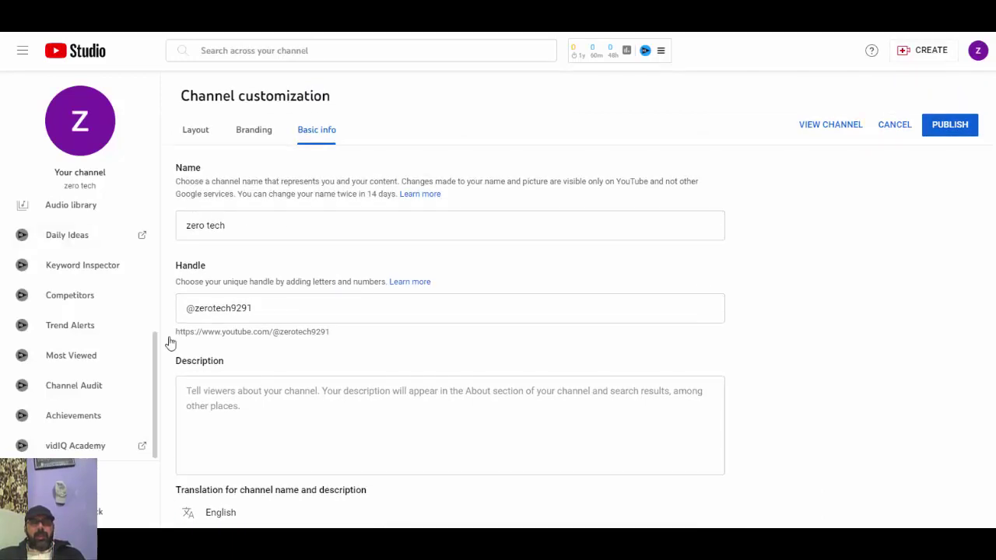
scroll(453, 366, "down", 3)
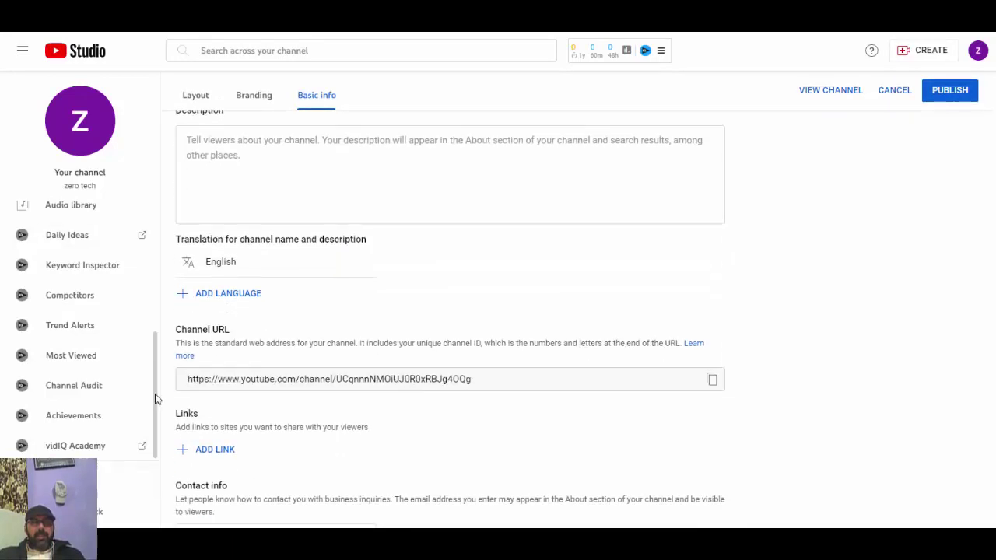
mouse_move(206, 266)
left_click(338, 262)
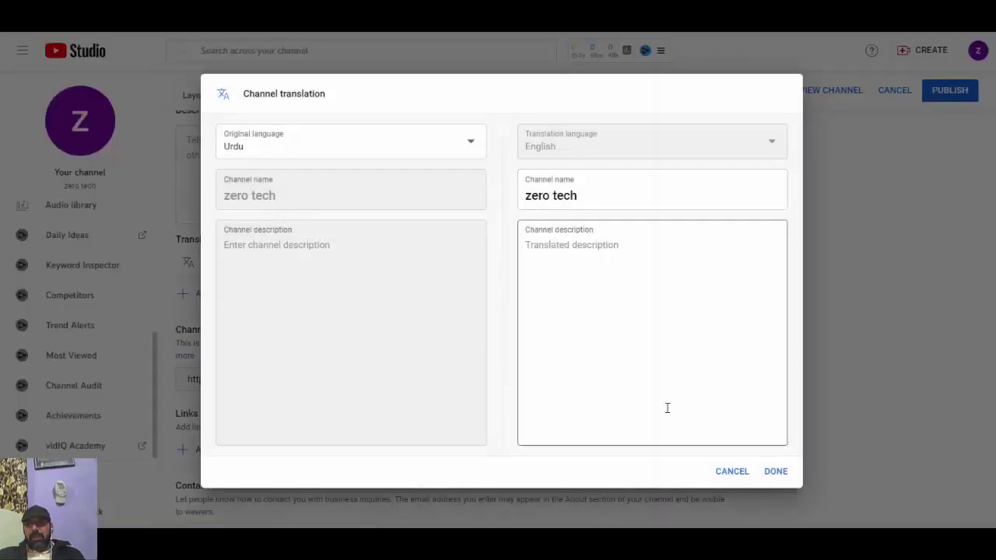
Accept the English channel translation and publish the channel's basic info changes
left_click(777, 470)
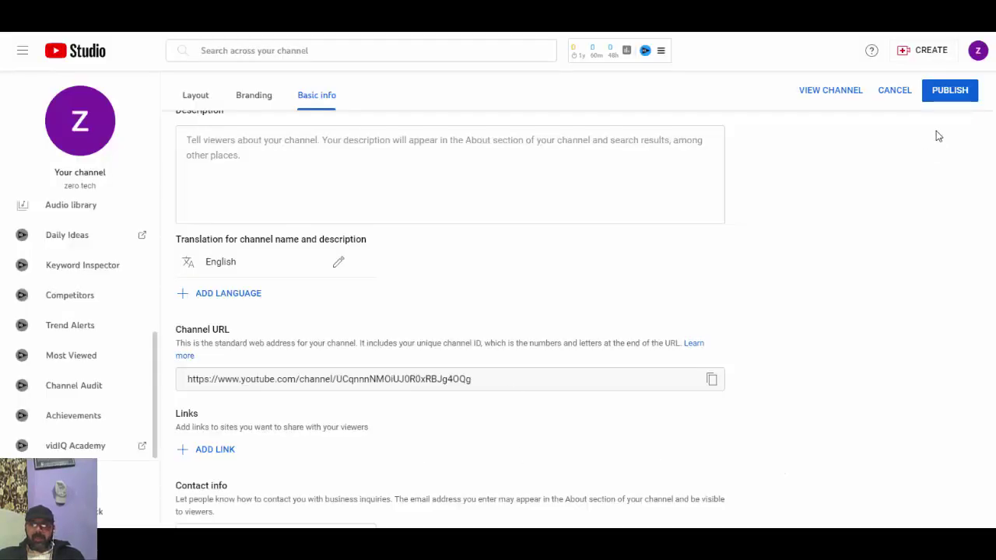
scroll(444, 226, "down", 1)
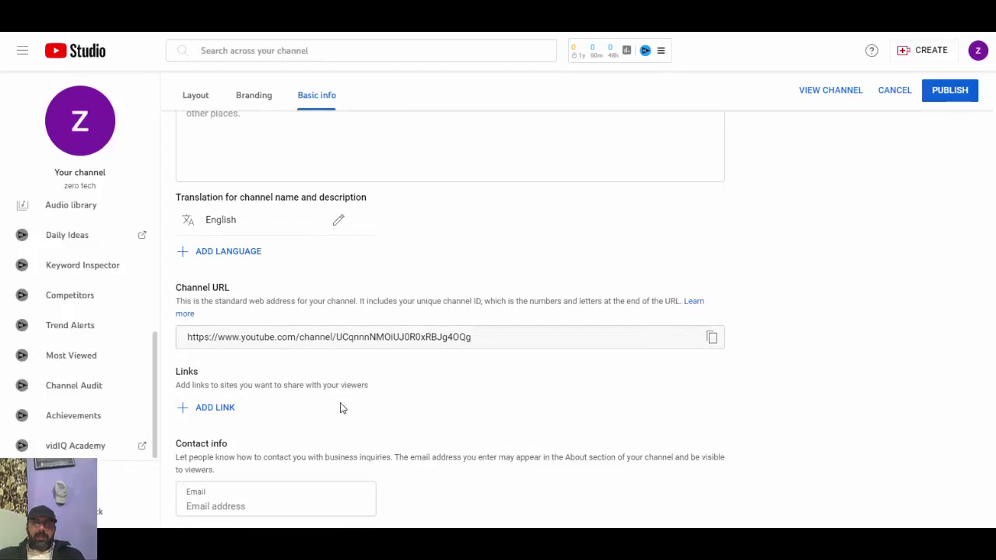
left_click(944, 91)
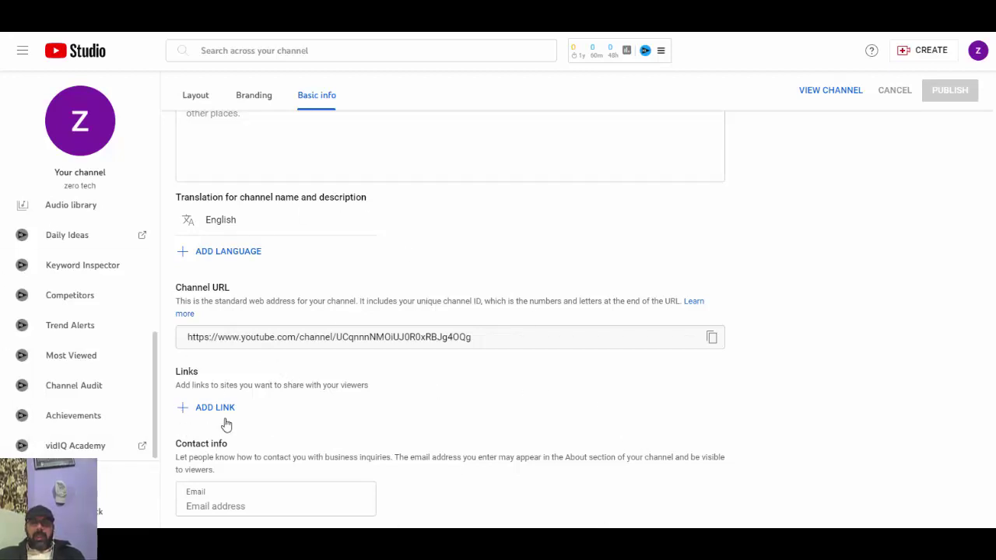
Add a blank link entry to the channel's links and highlight "Create Channel Pages" in the Word course outline
left_click(190, 410)
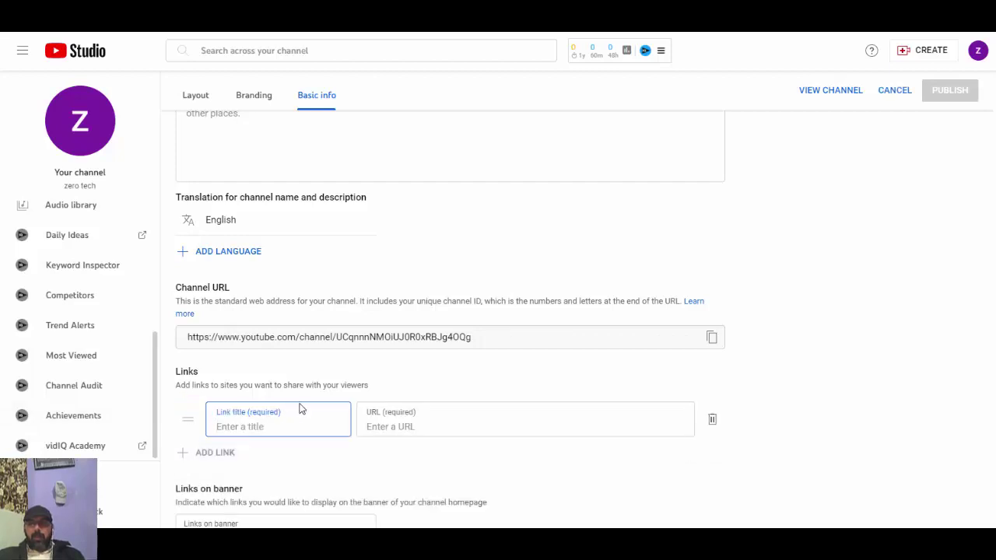
key("alt+Tab")
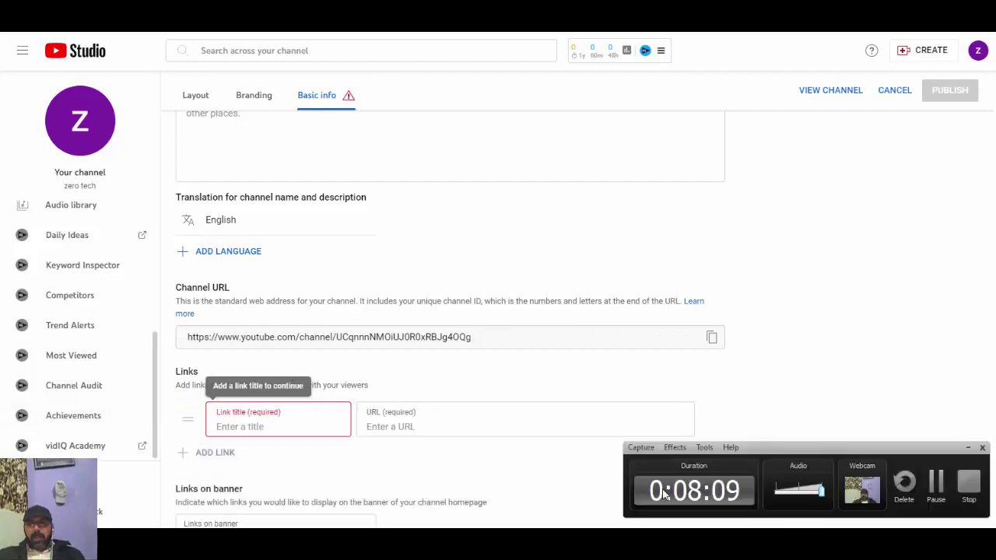
left_click(692, 542)
mouse_move(639, 543)
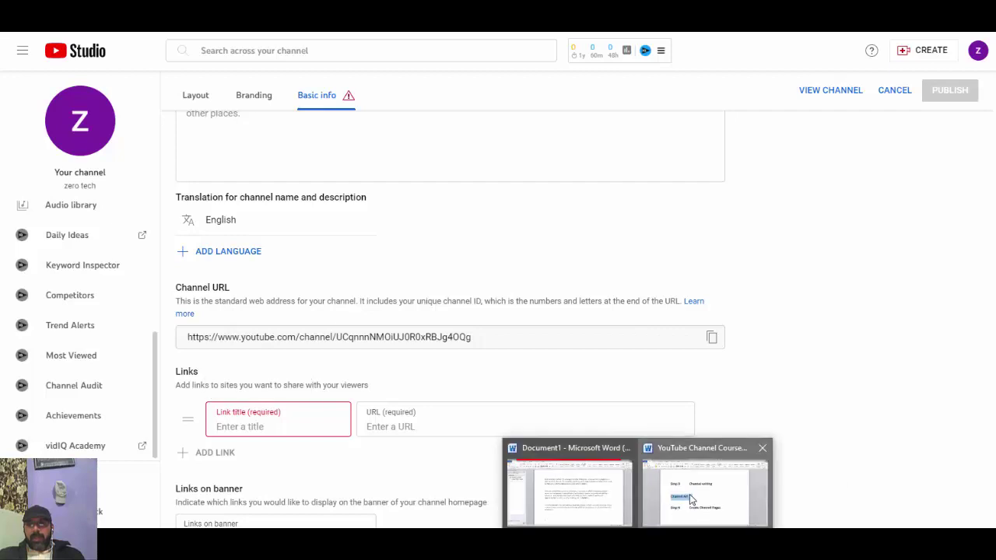
left_click(690, 501)
left_click_drag(394, 386, 610, 373)
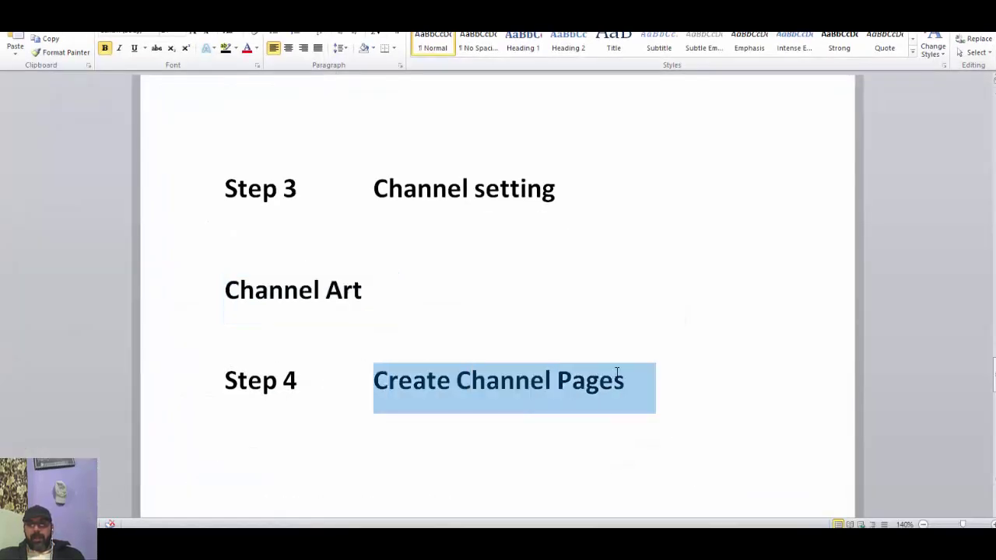
key("alt+Tab")
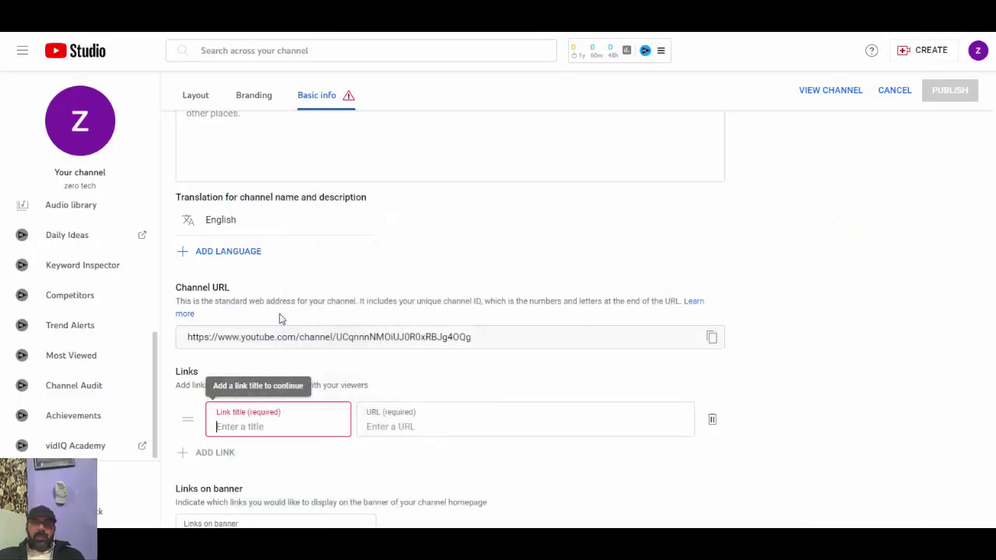
left_click(277, 420)
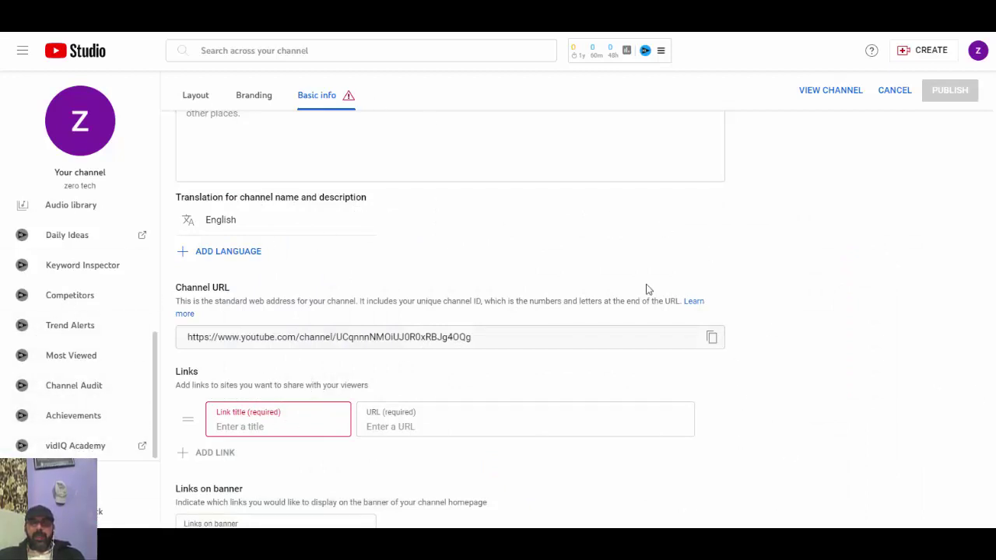
Examine the Links on banner choices in the basic info and the banner image requirements in the branding settings
scroll(574, 356, "down", 2)
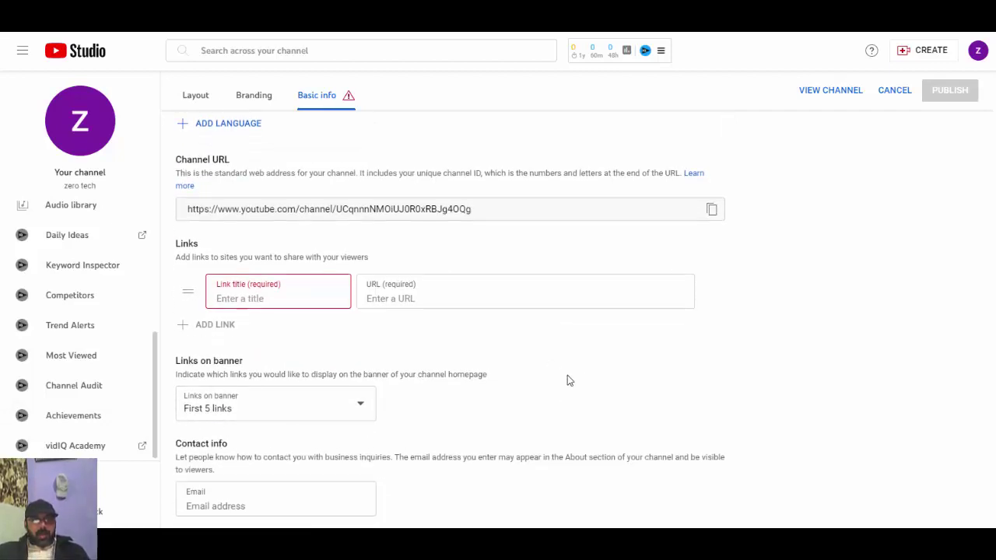
triple_click(210, 360)
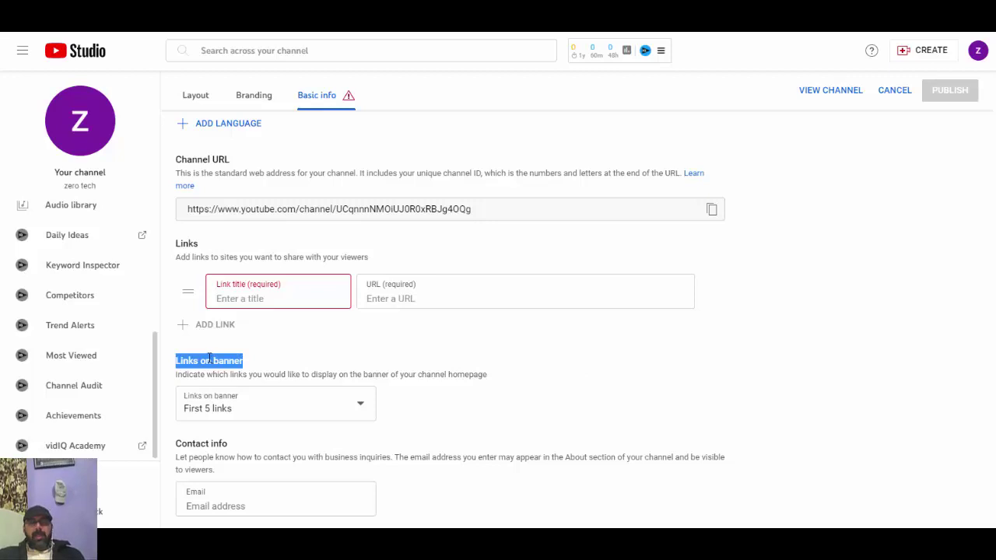
scroll(465, 178, "up", 7)
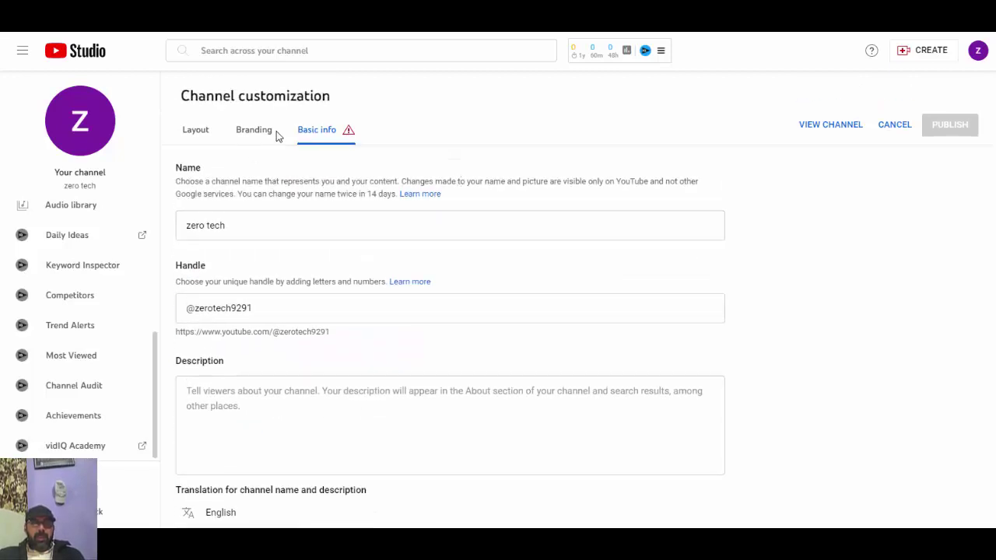
left_click(257, 131)
triple_click(368, 370)
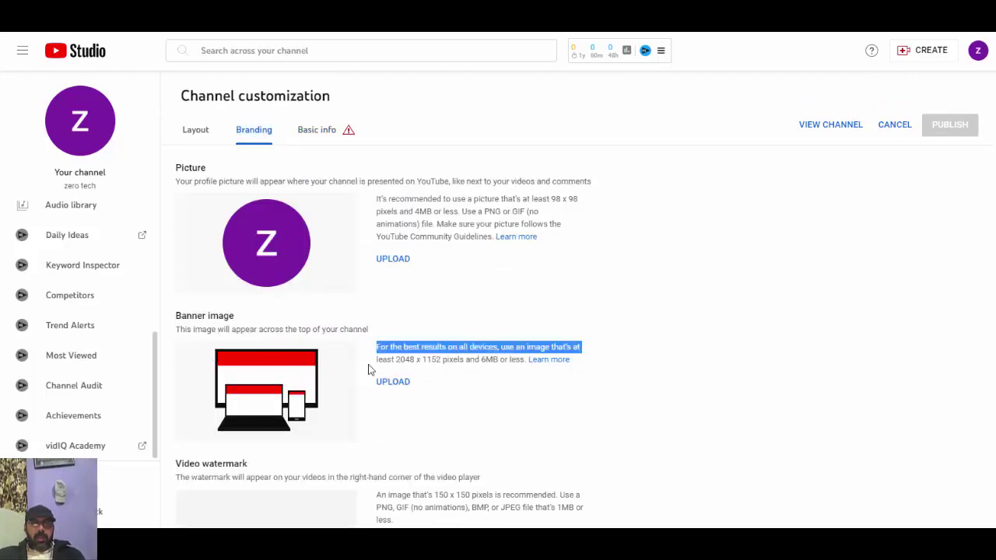
left_click(308, 145)
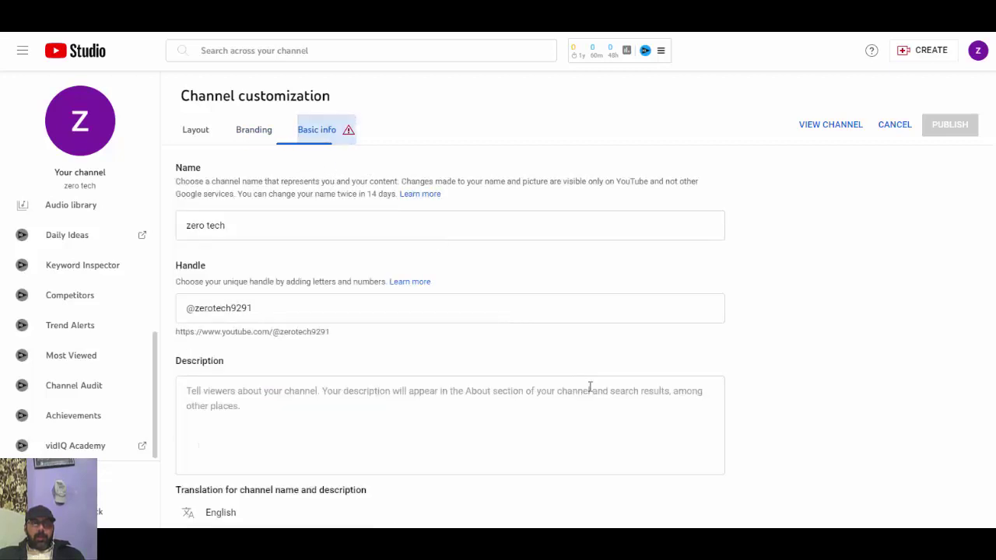
scroll(561, 338, "down", 5)
left_click(340, 413)
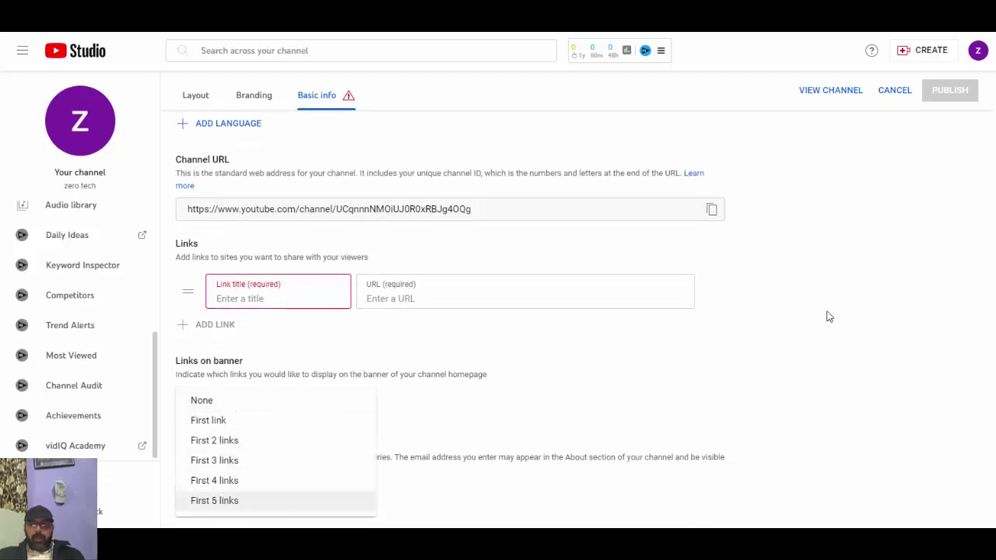
left_click(888, 308)
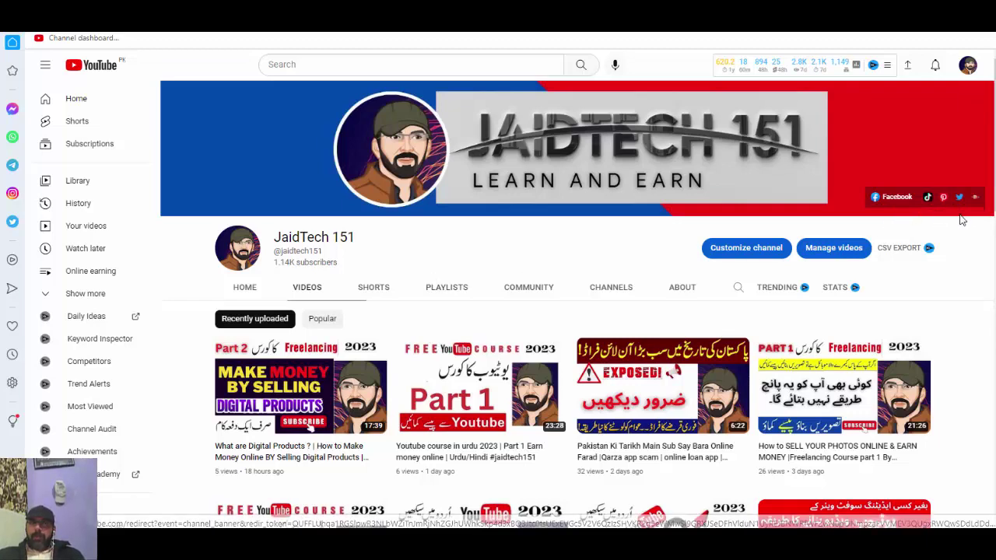
Visit the store website linked from the JaidTech 151 channel banner and look through its products
left_click(961, 221)
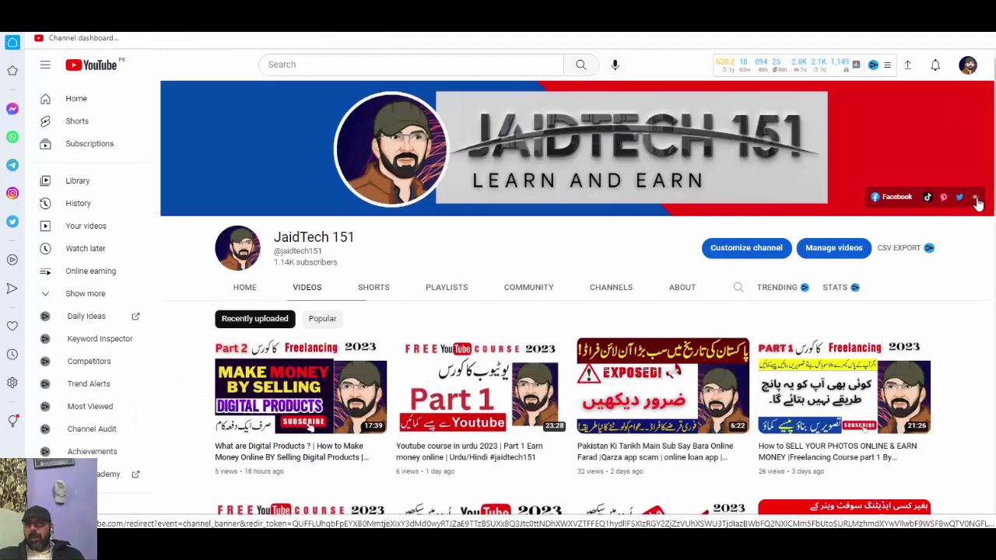
left_click(974, 200)
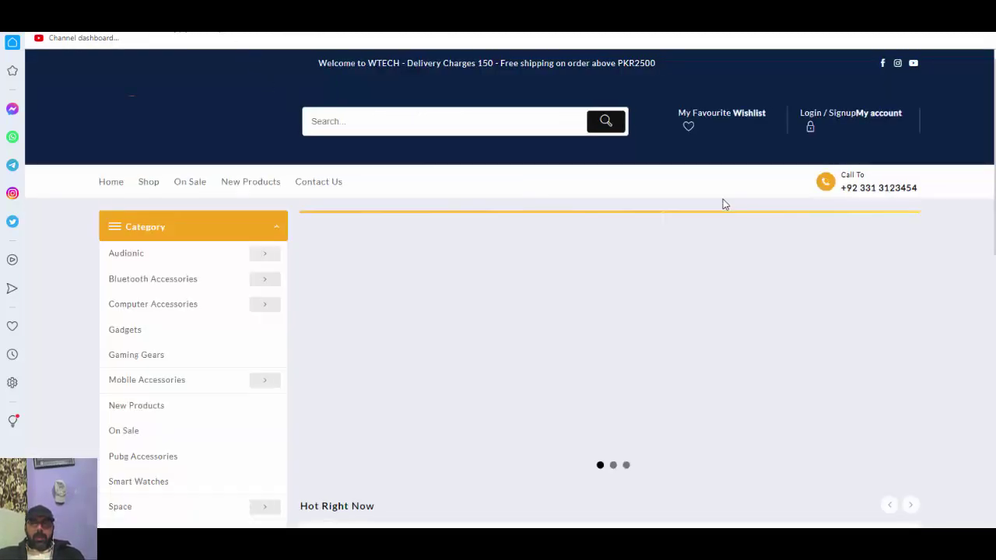
scroll(725, 206, "down", 10)
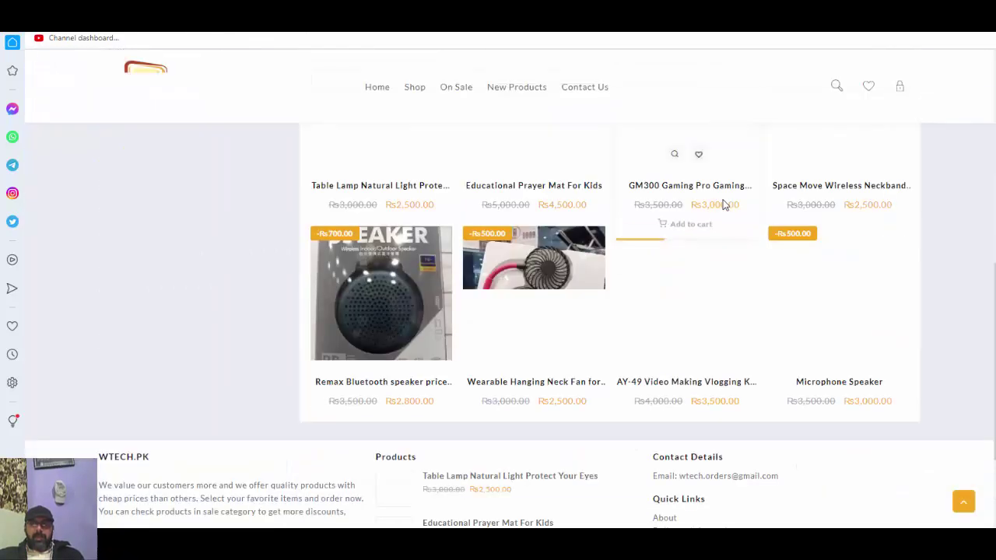
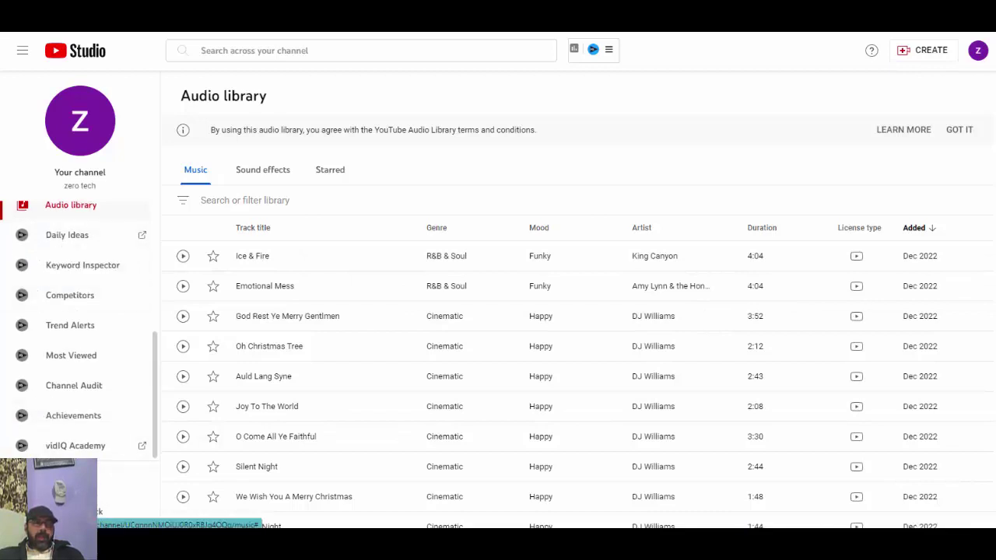
Set the channel's country of residence to Pakistan in the Studio channel settings
left_click(65, 482)
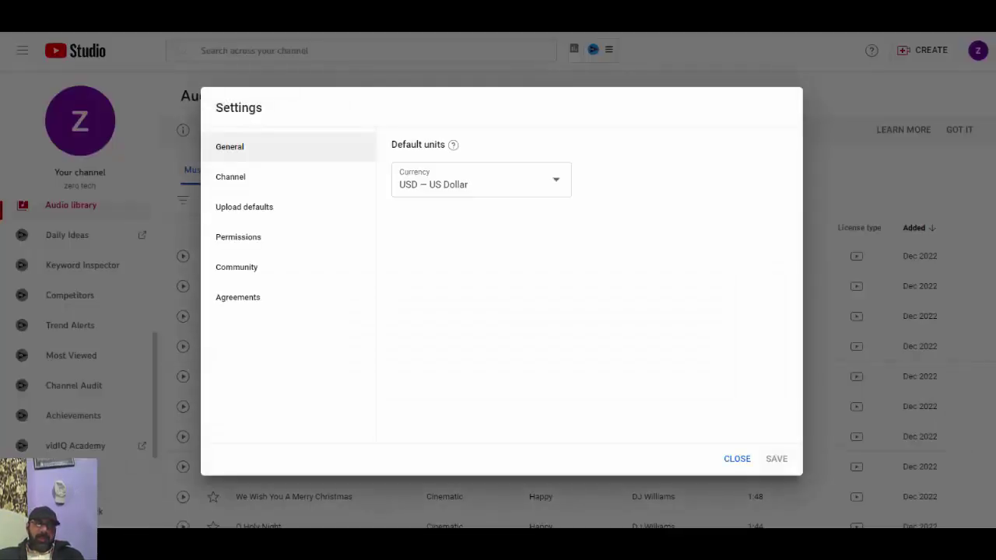
left_click(232, 181)
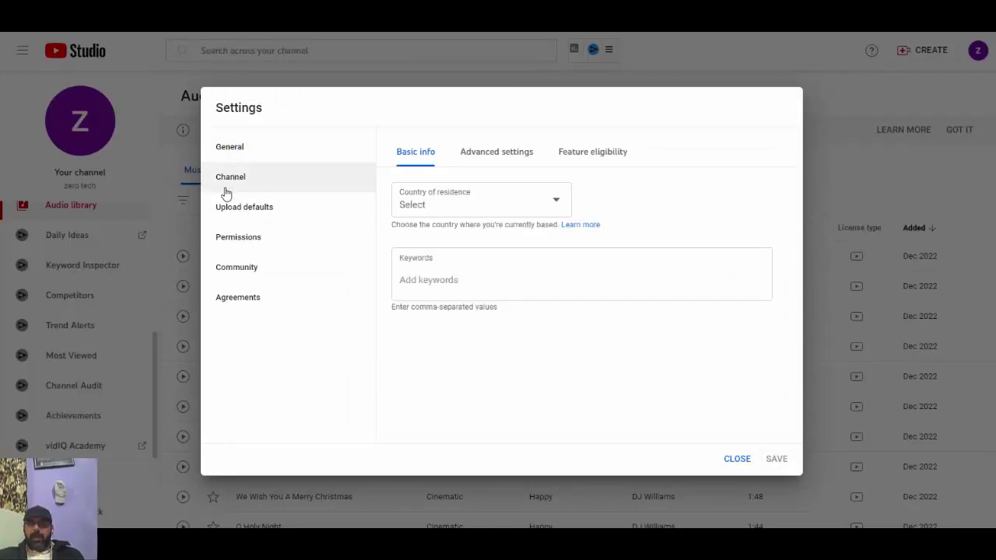
left_click(561, 204)
scroll(462, 398, "down", 3)
scroll(461, 398, "down", 20)
scroll(455, 442, "up", 3)
scroll(455, 442, "up", 3)
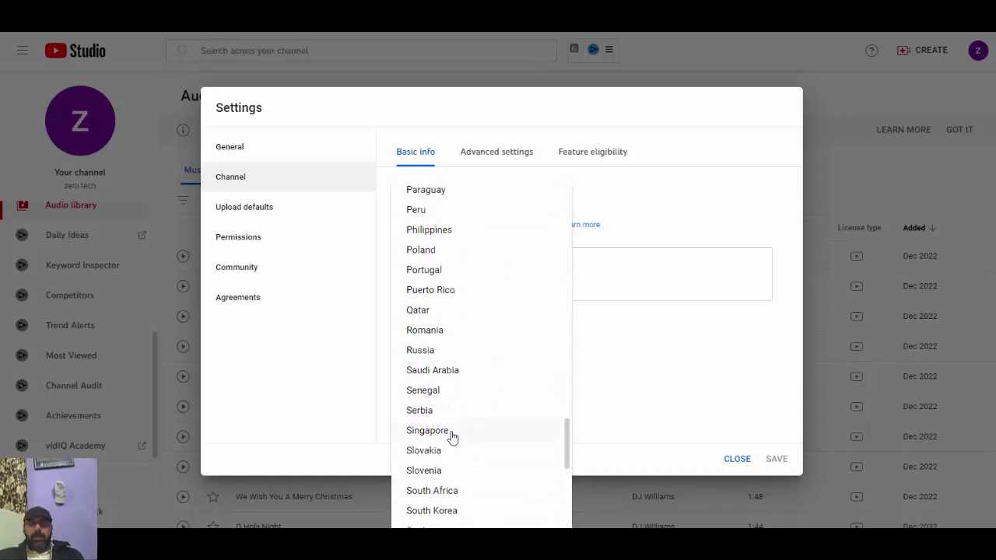
scroll(452, 437, "up", 1)
left_click(444, 199)
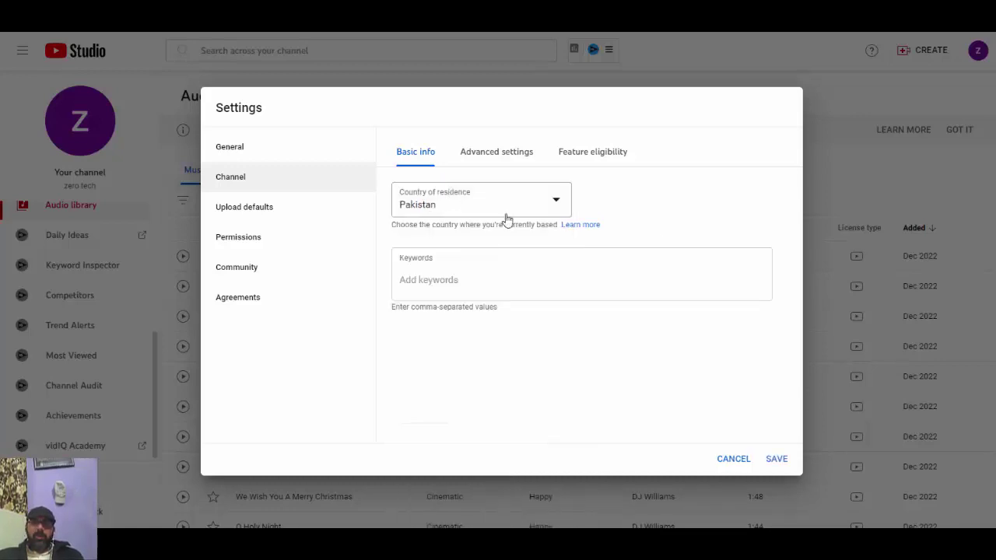
Add the channel keywords Tech, mobile and Zerotech and save the settings
left_click(493, 279)
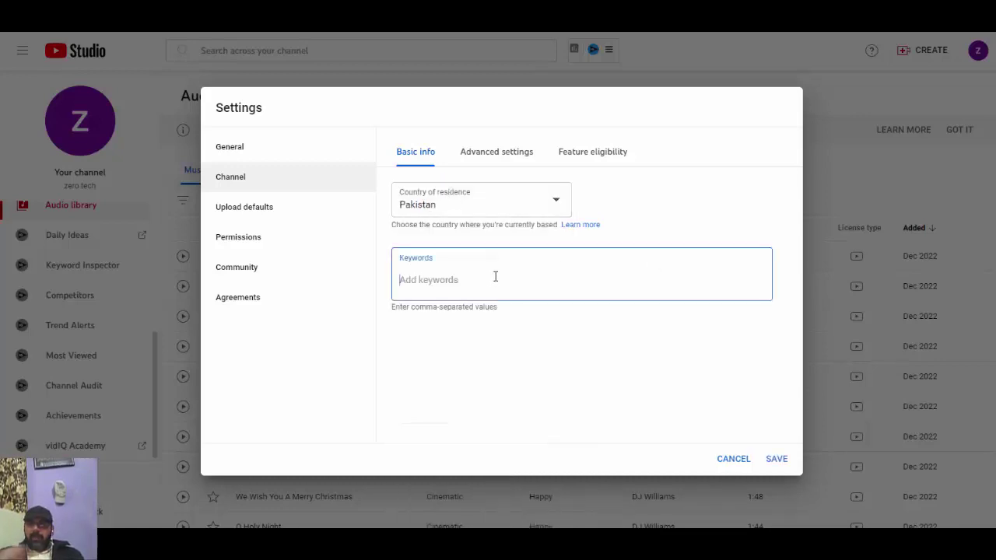
type("T")
type("ech,")
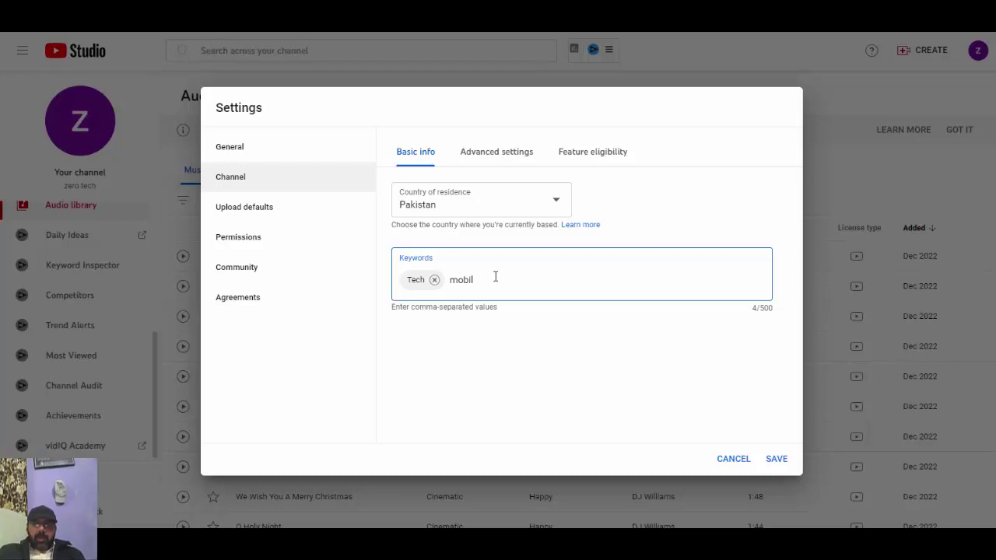
key("Return")
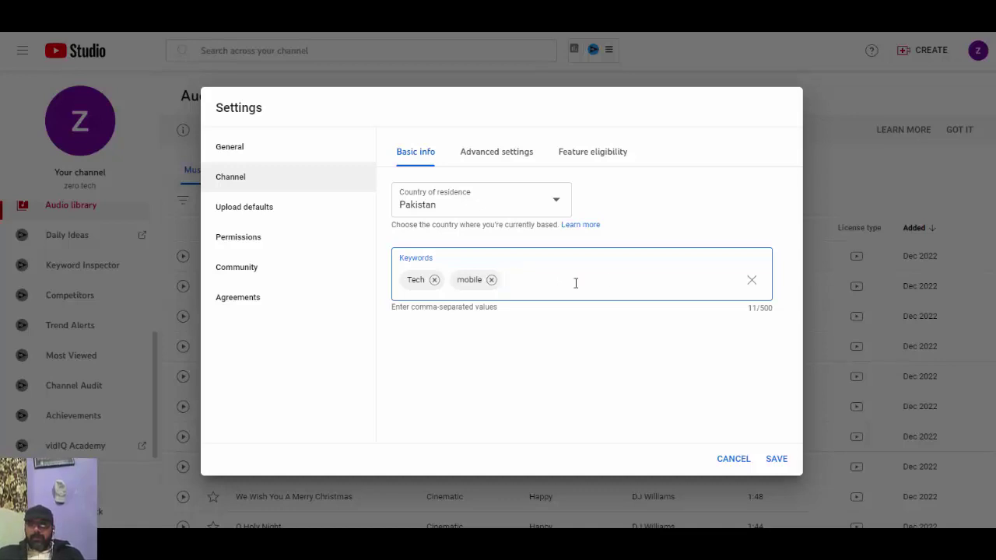
left_click(706, 397)
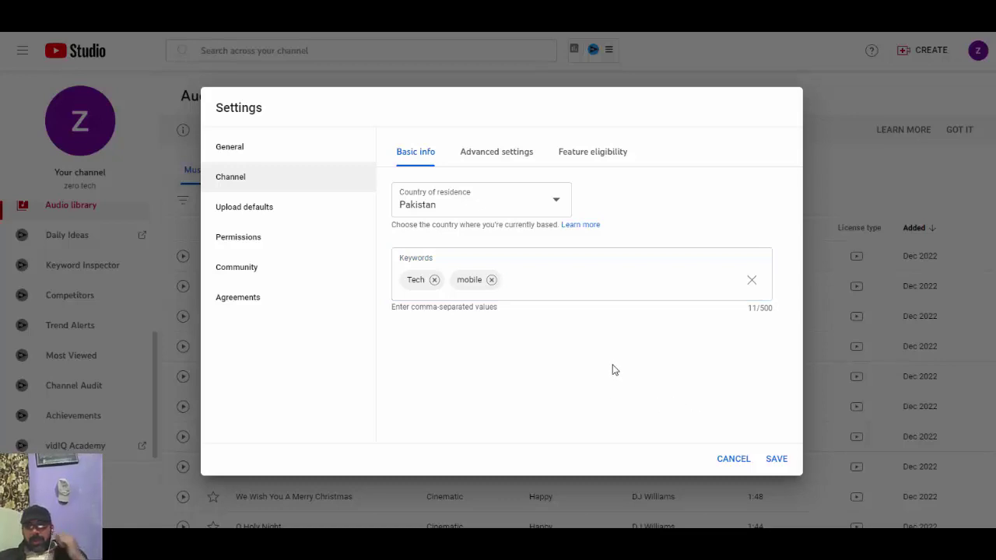
left_click(558, 287)
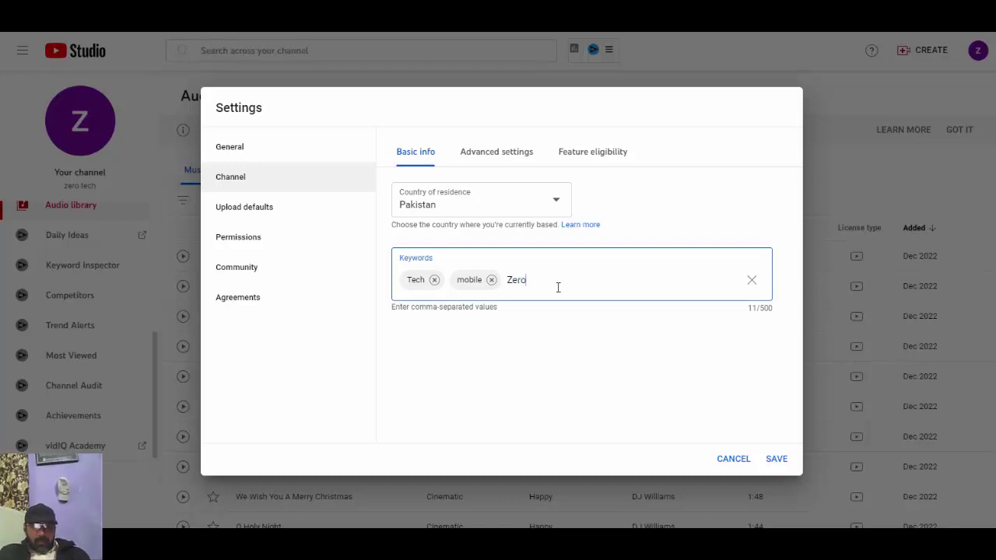
type("Zerotech")
key("Return")
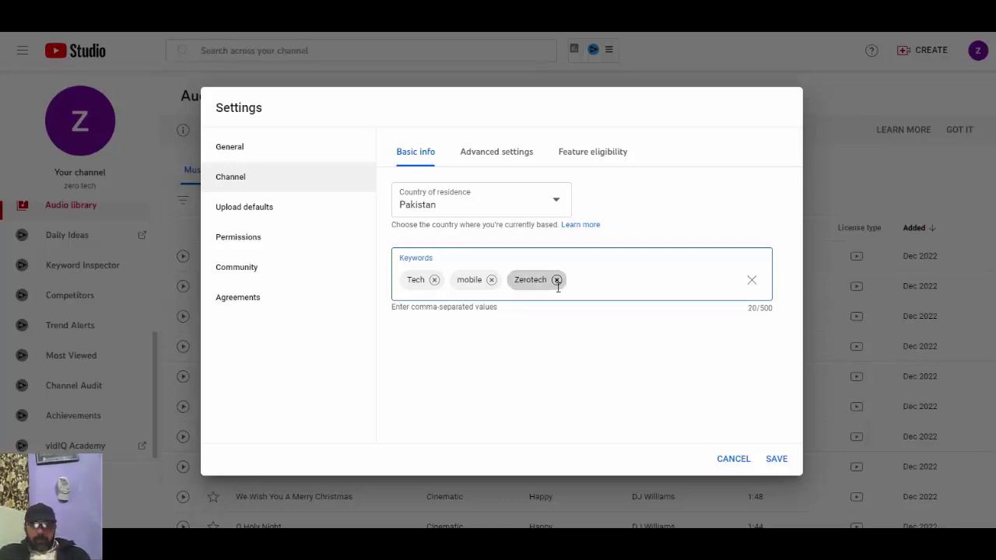
left_click(778, 462)
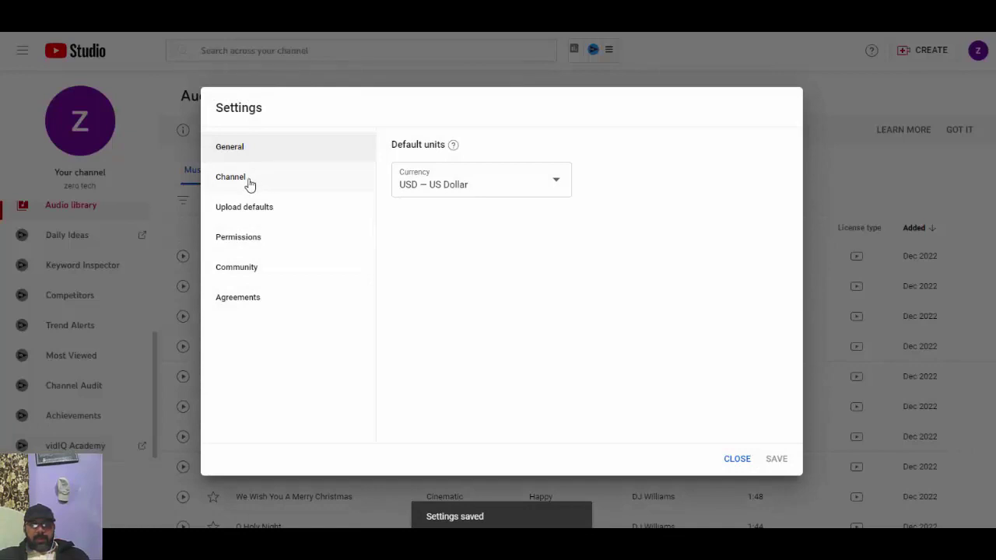
Set the channel as not made for kids in the advanced channel settings, review the remaining options, and save
left_click(252, 180)
left_click(473, 155)
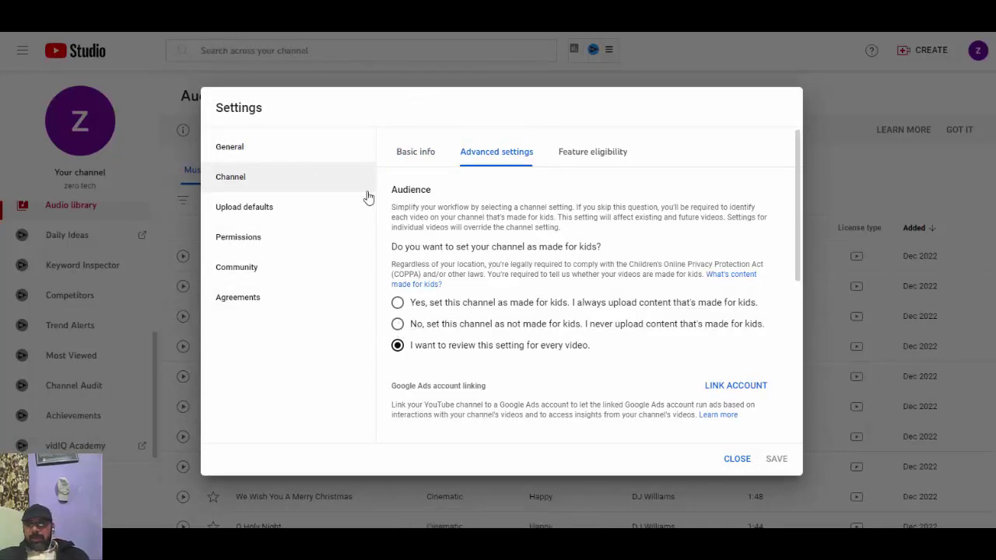
left_click(397, 324)
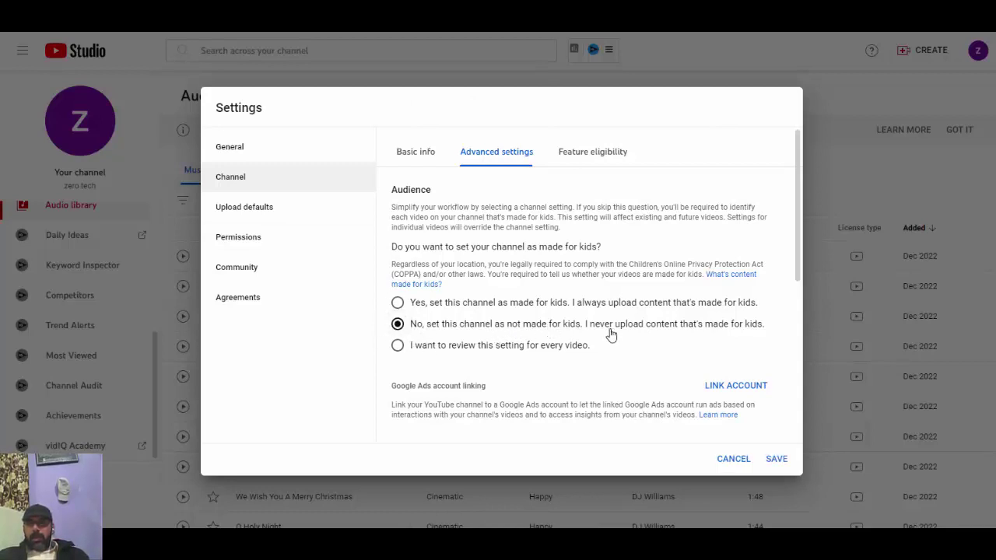
scroll(618, 332, "down", 1)
scroll(618, 332, "down", 1)
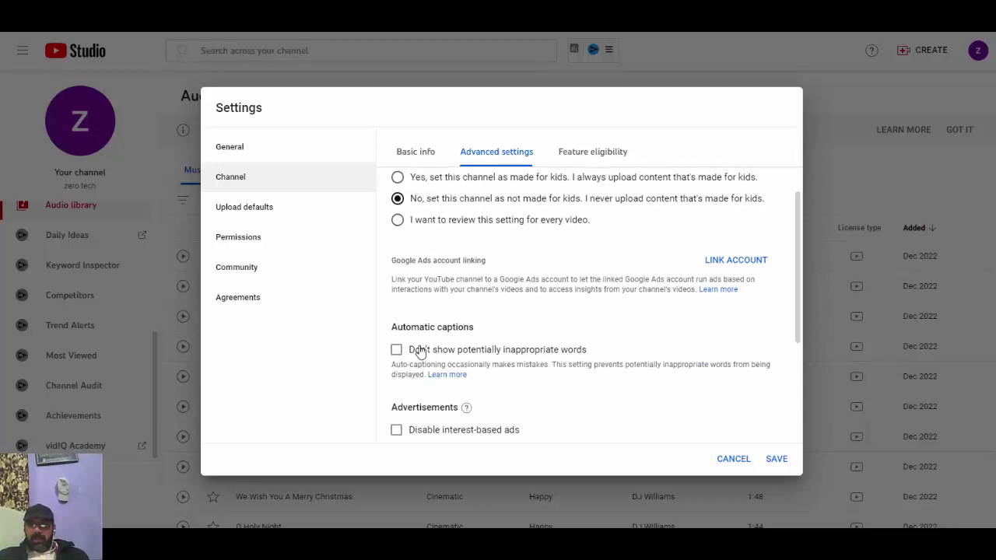
scroll(586, 351, "down", 1)
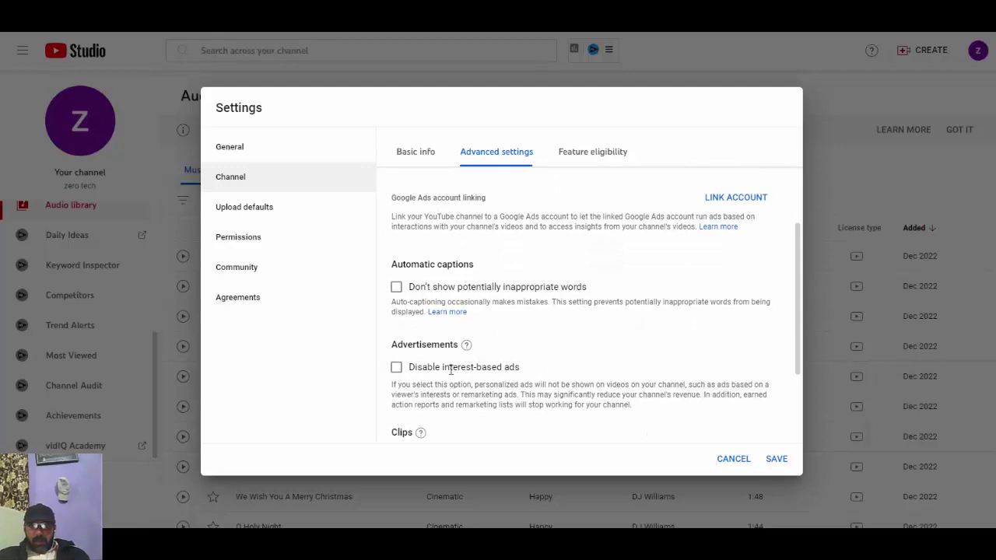
scroll(451, 374, "down", 2)
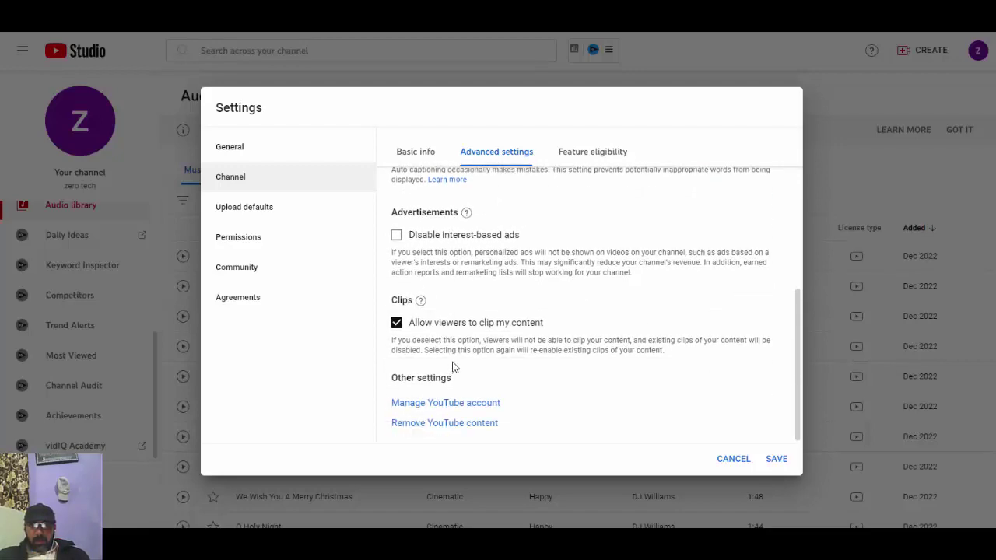
scroll(455, 366, "up", 5)
left_click(777, 460)
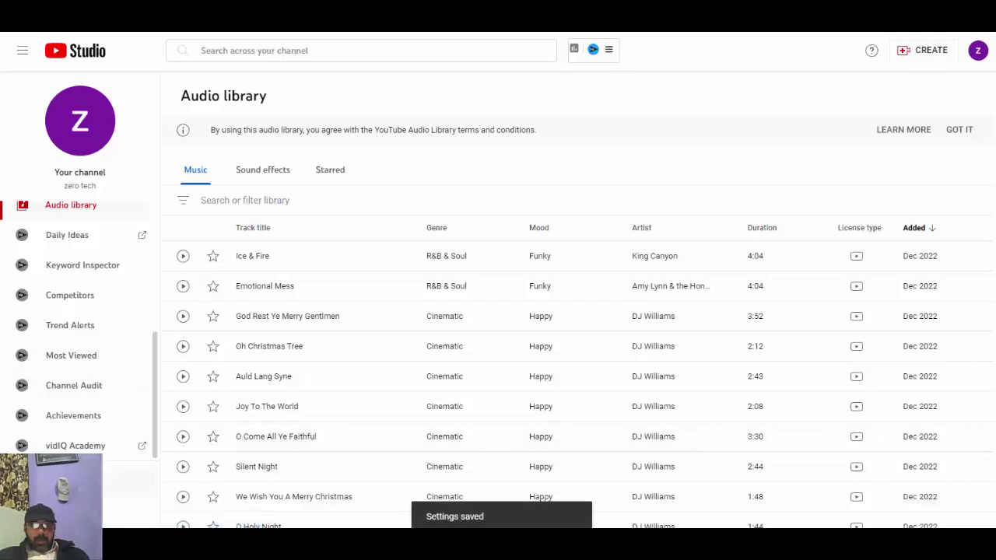
Reopen the channel settings and examine the feature eligibility levels, including what the intermediate features cover
left_click(50, 480)
left_click(232, 180)
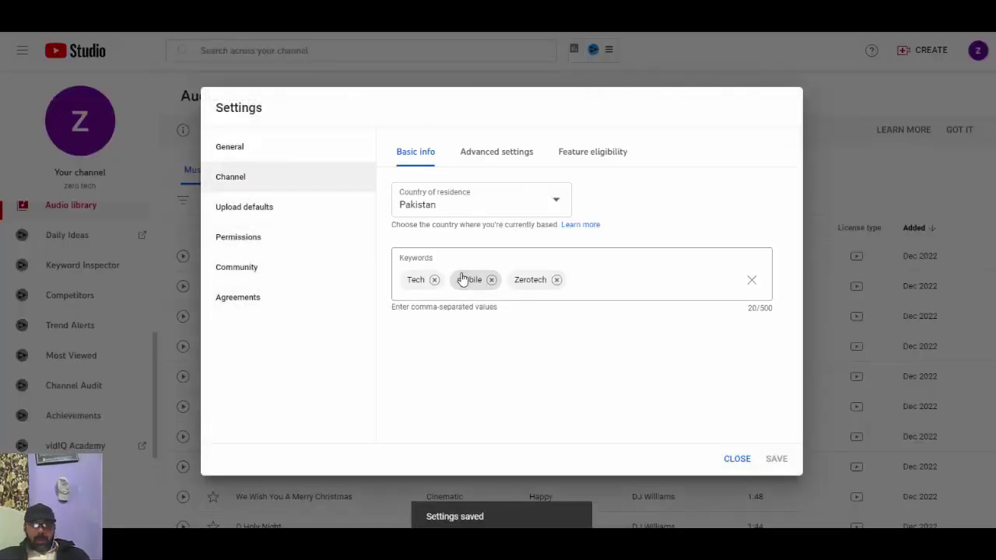
left_click(476, 160)
scroll(600, 311, "down", 5)
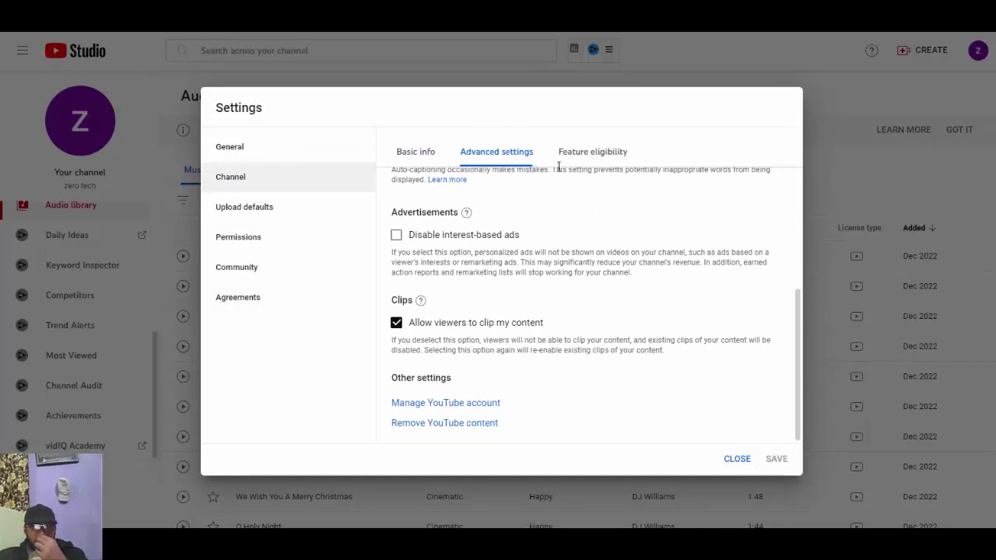
left_click(588, 155)
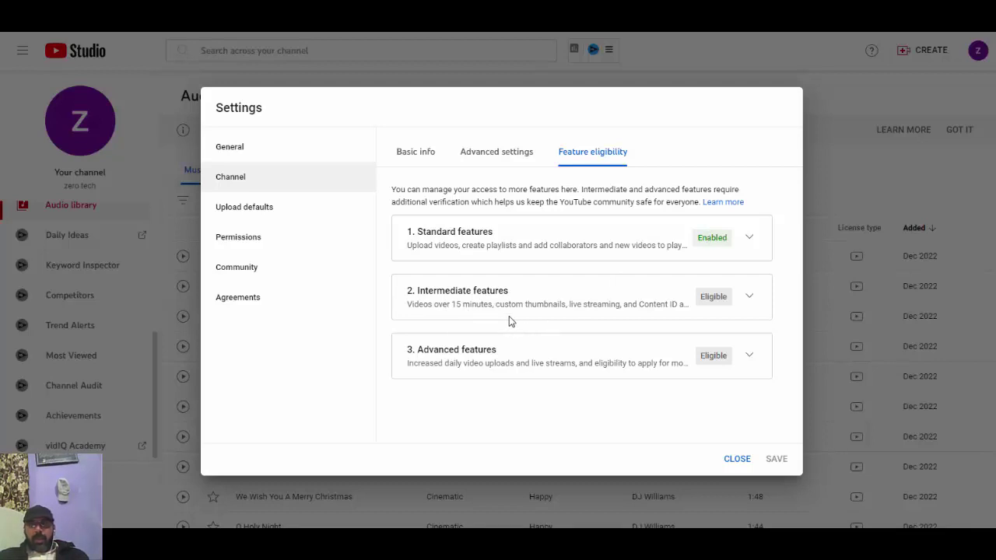
left_click_drag(612, 304, 696, 307)
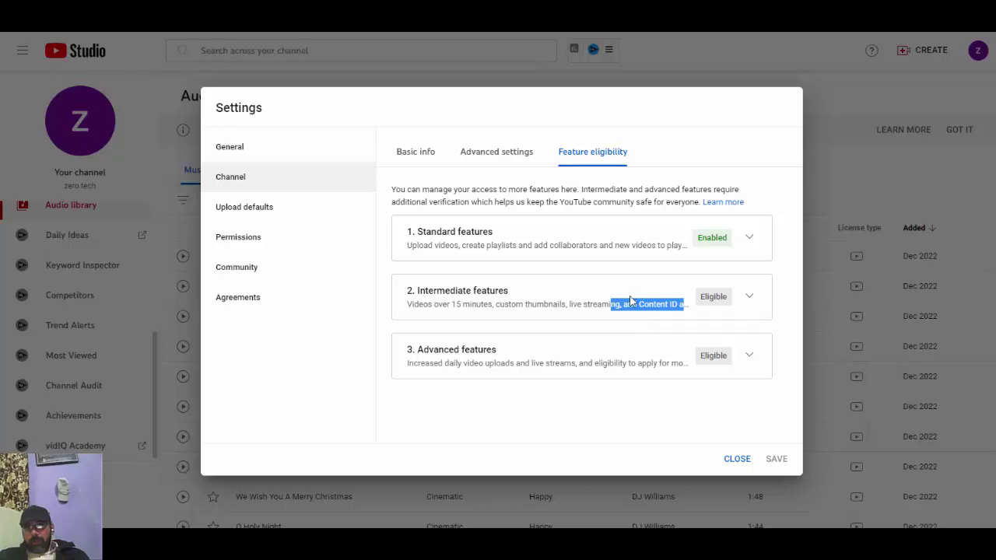
Examine the advanced features and their requirements, including video verification, valid ID and channel history
left_click(406, 369)
left_click_drag(407, 368, 760, 364)
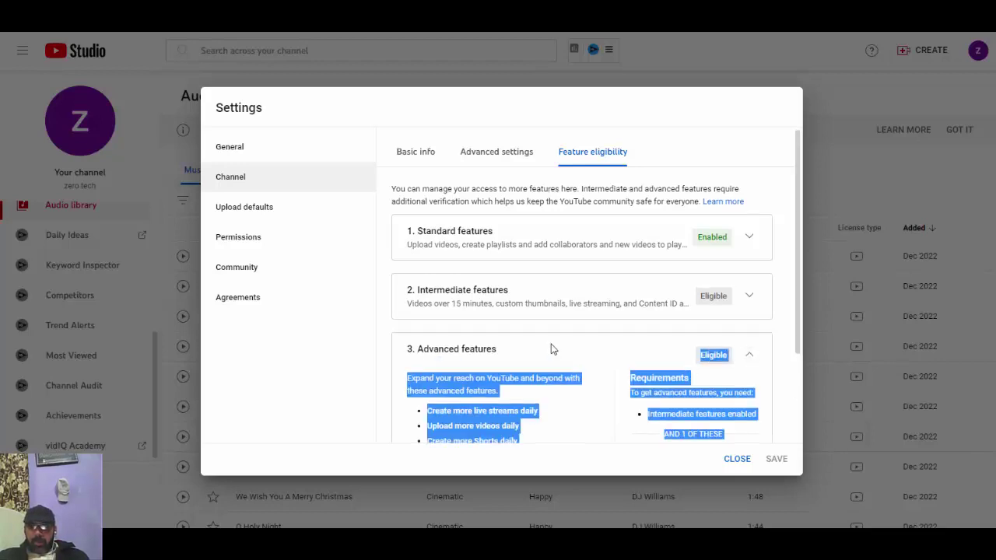
scroll(554, 349, "down", 2)
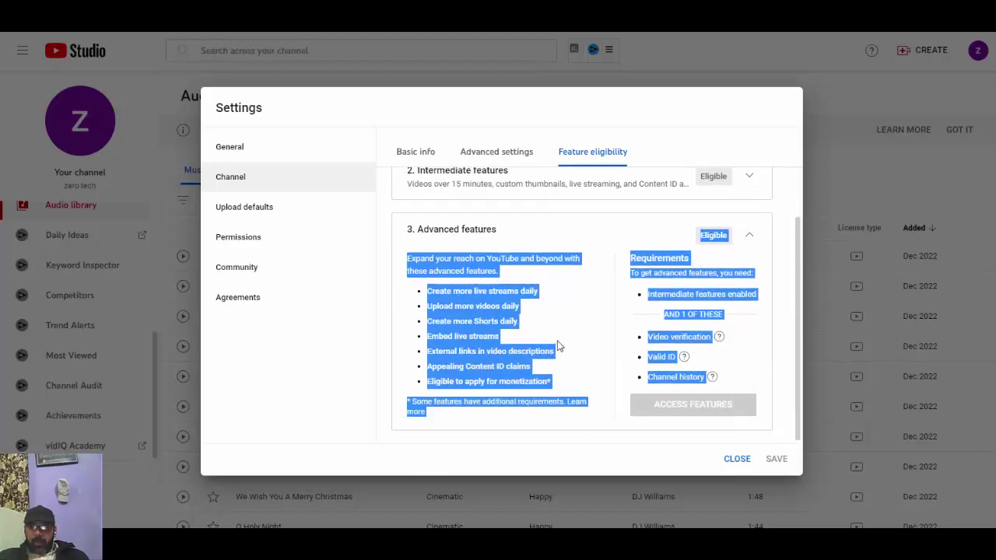
left_click(765, 384)
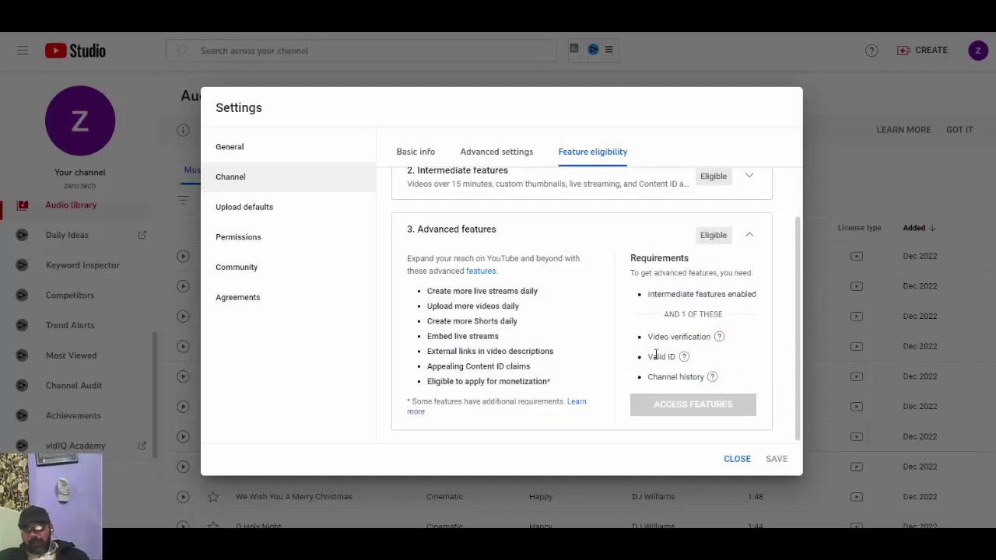
mouse_move(654, 340)
left_click_drag(654, 340, 707, 335)
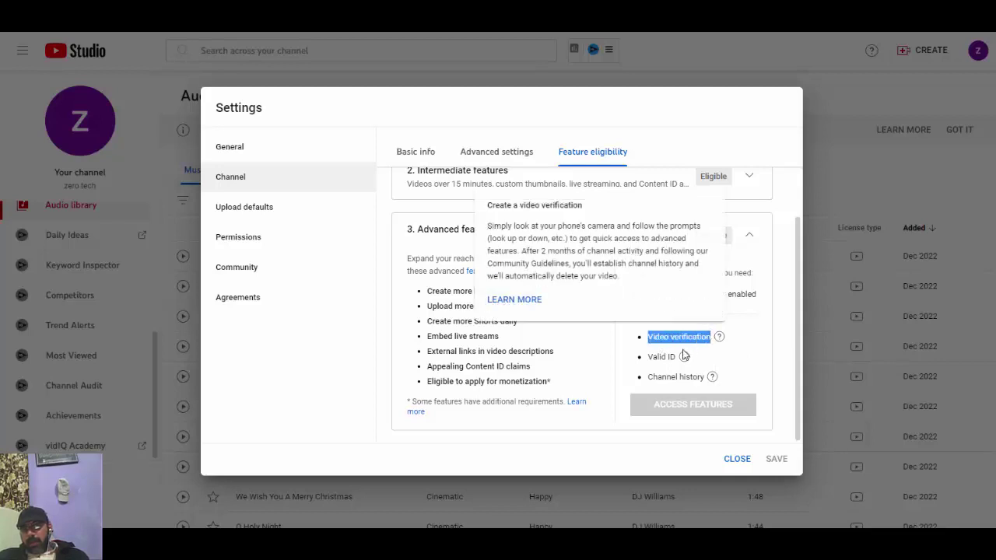
left_click_drag(655, 354, 693, 360)
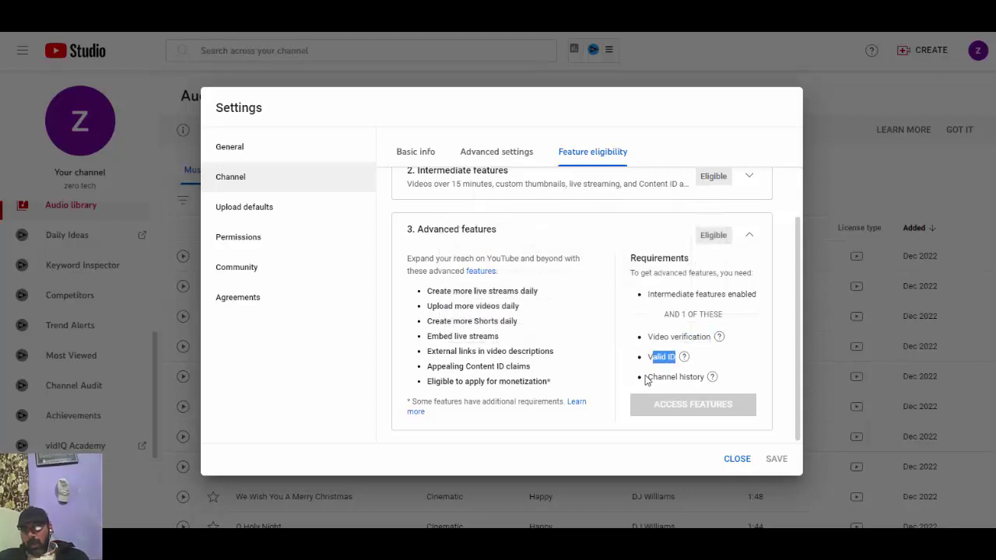
mouse_move(713, 377)
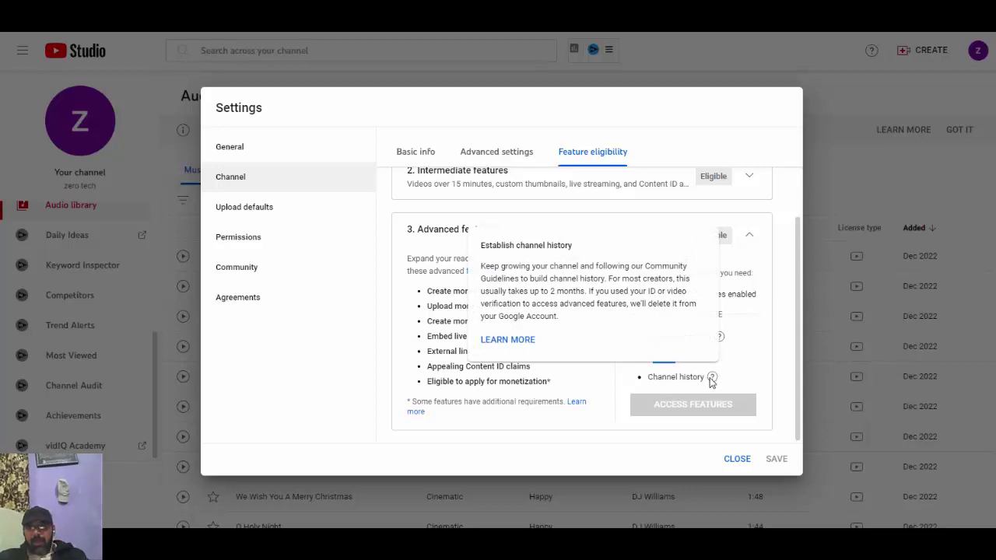
left_click_drag(543, 291, 584, 292)
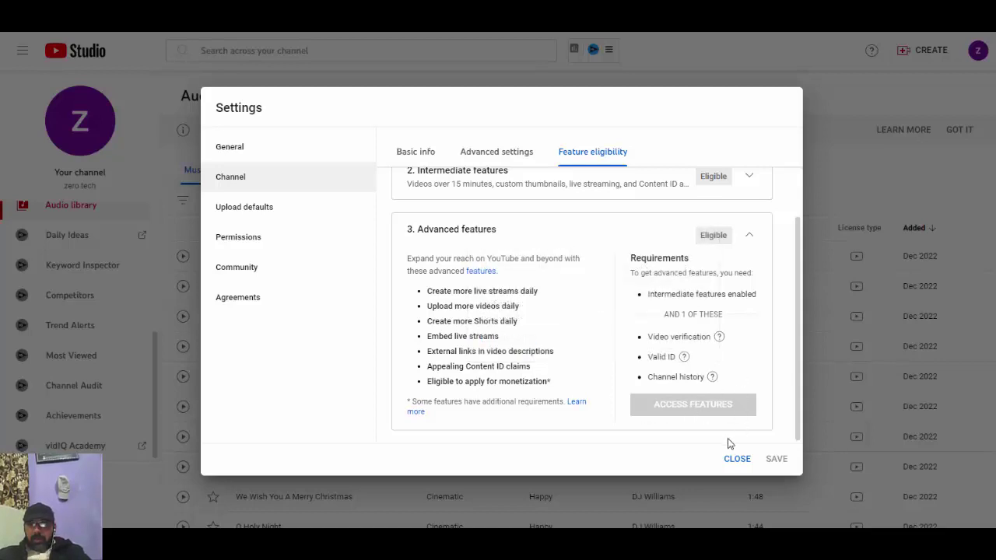
left_click(749, 238)
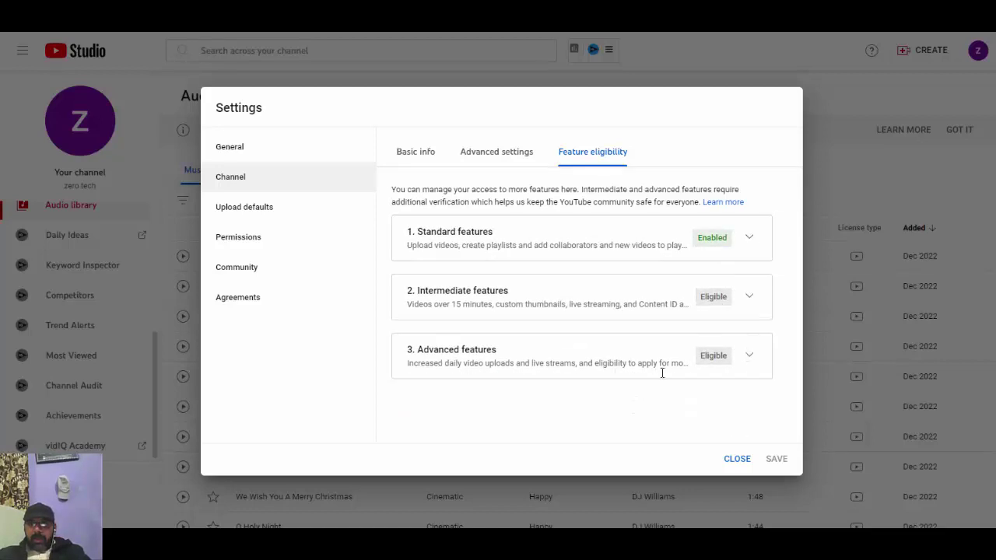
Examine the intermediate features and the phone verification requirement for enabling them
left_click(746, 295)
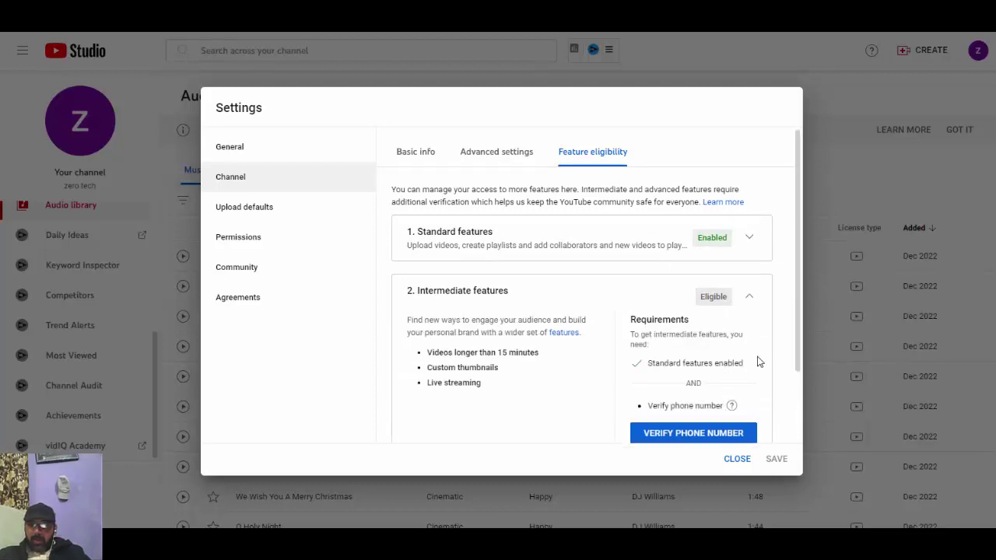
scroll(756, 358, "down", 2)
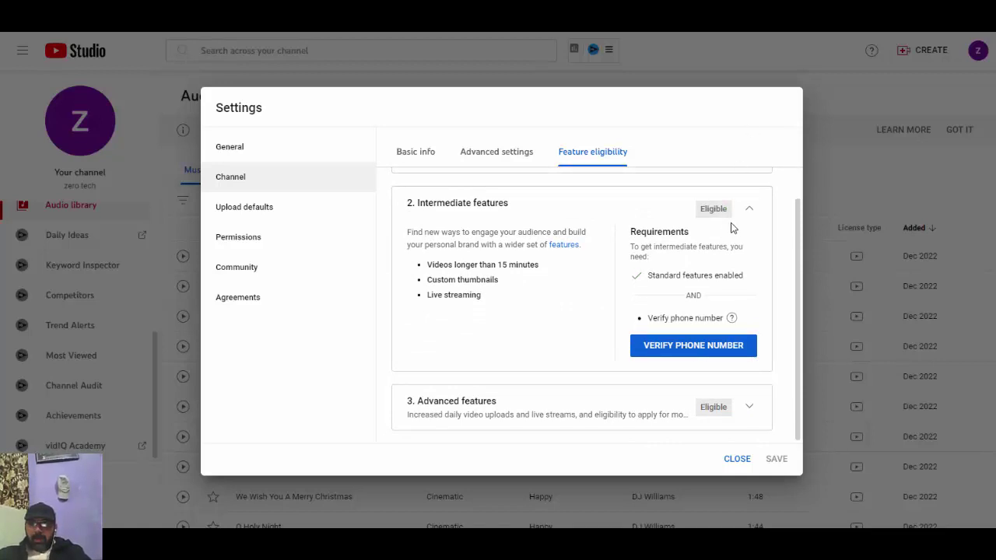
left_click(749, 209)
Review the valid ID requirement for the advanced features again and close the settings
left_click(748, 357)
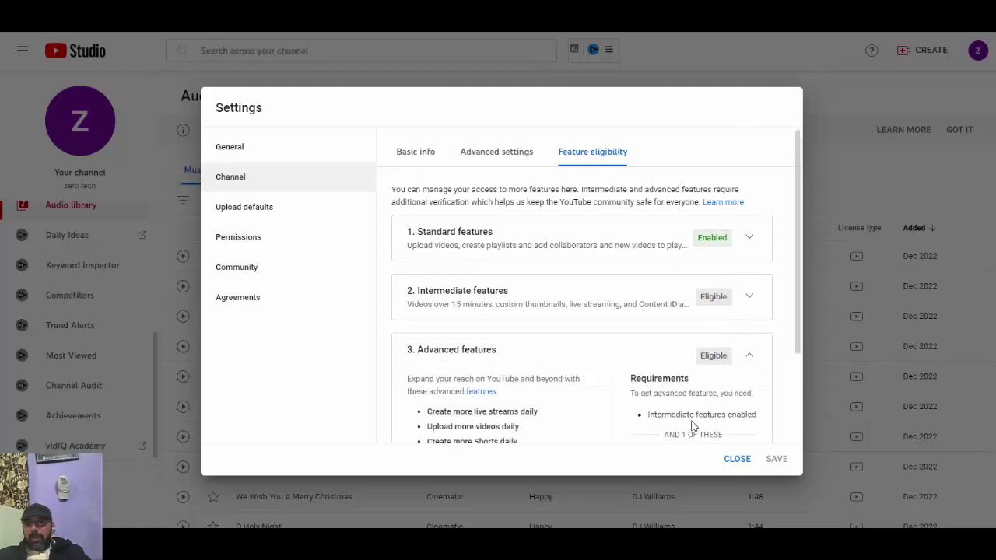
scroll(677, 351, "down", 3)
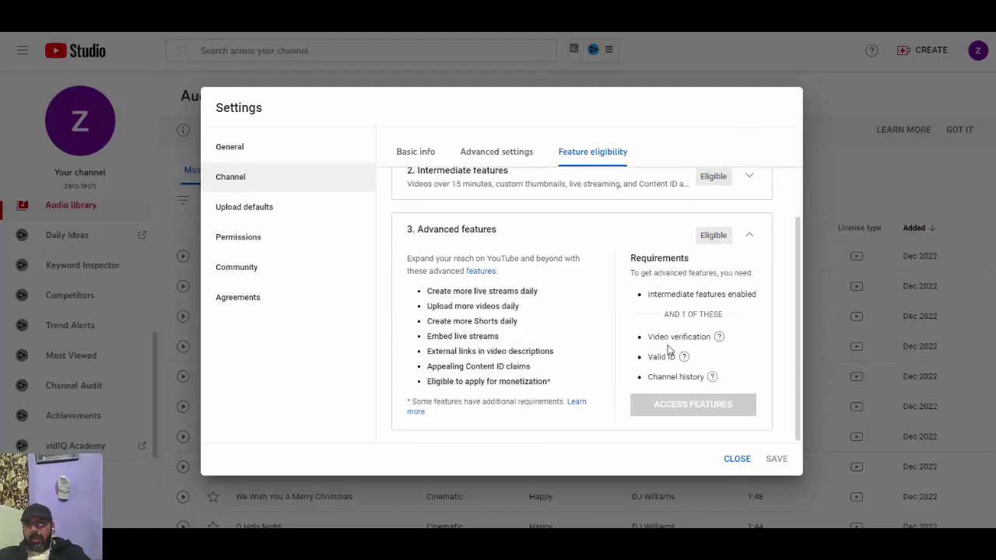
left_click_drag(646, 356, 688, 360)
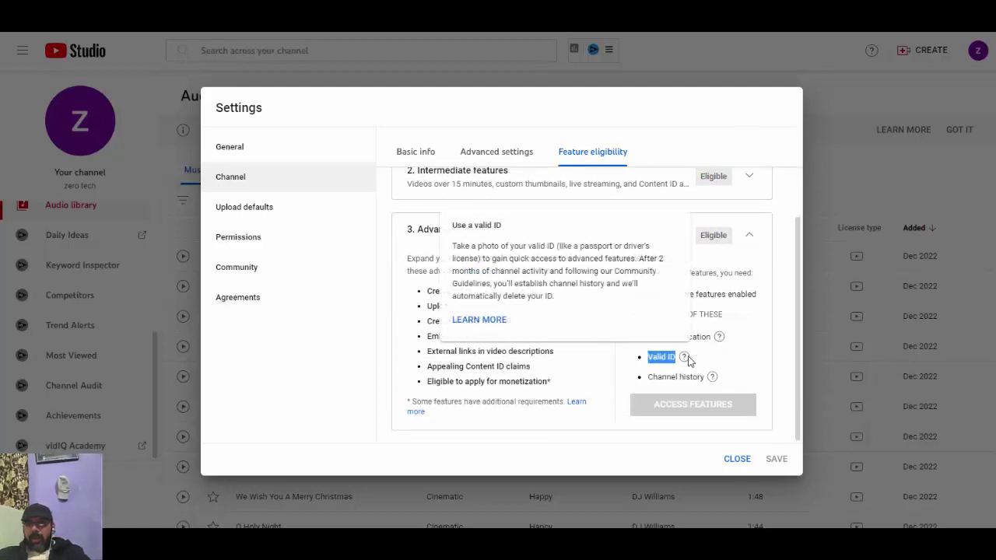
left_click(748, 236)
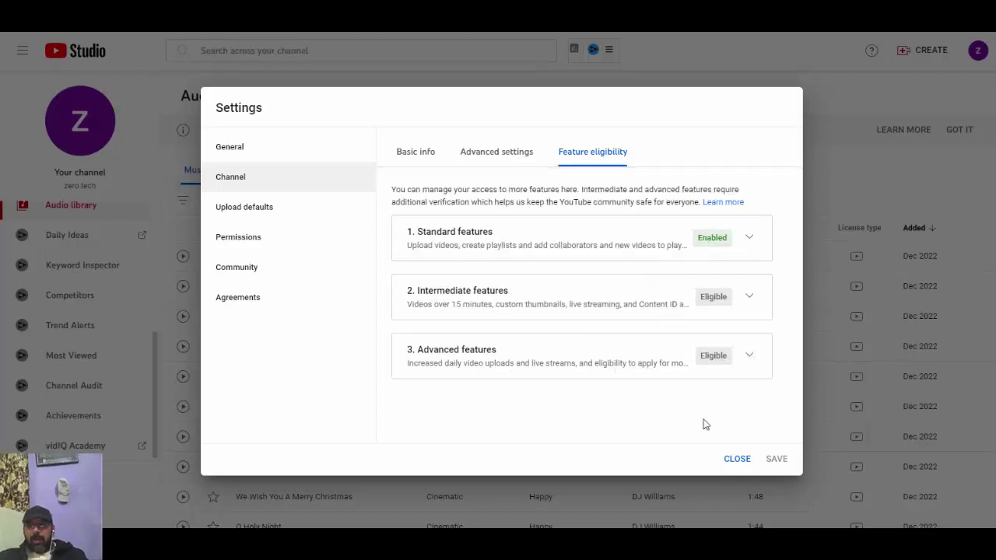
left_click(737, 459)
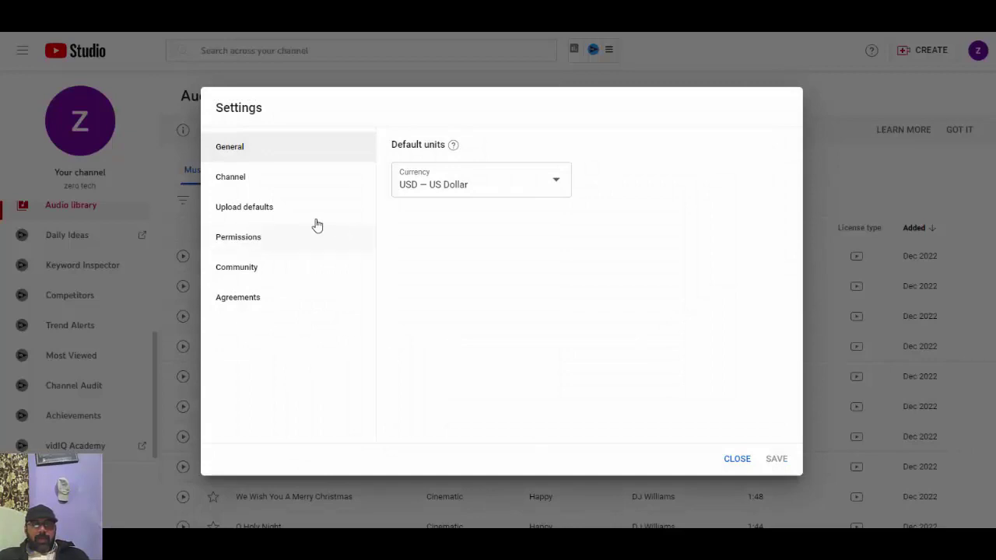
Set the default visibility for uploads to Private in the upload defaults
left_click(251, 208)
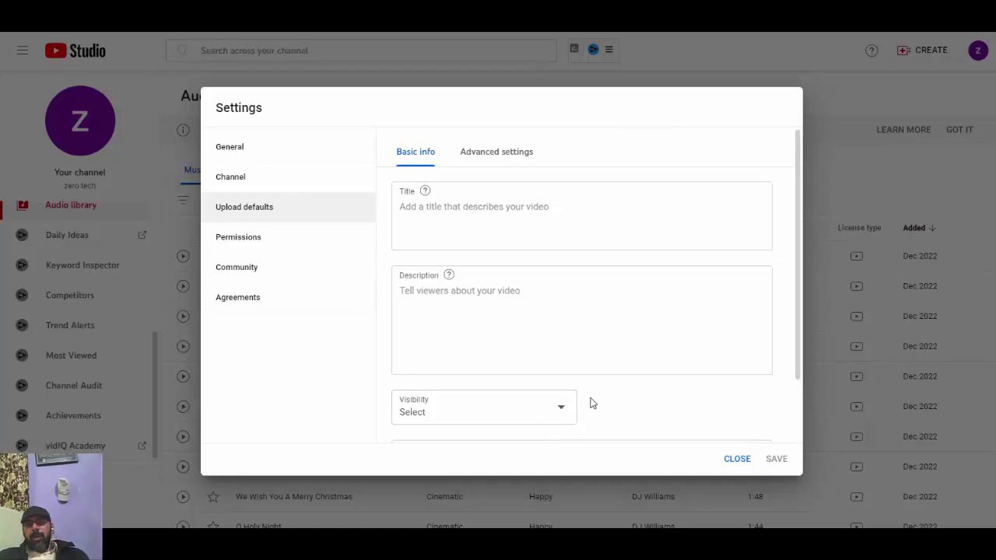
scroll(589, 403, "down", 2)
left_click(567, 330)
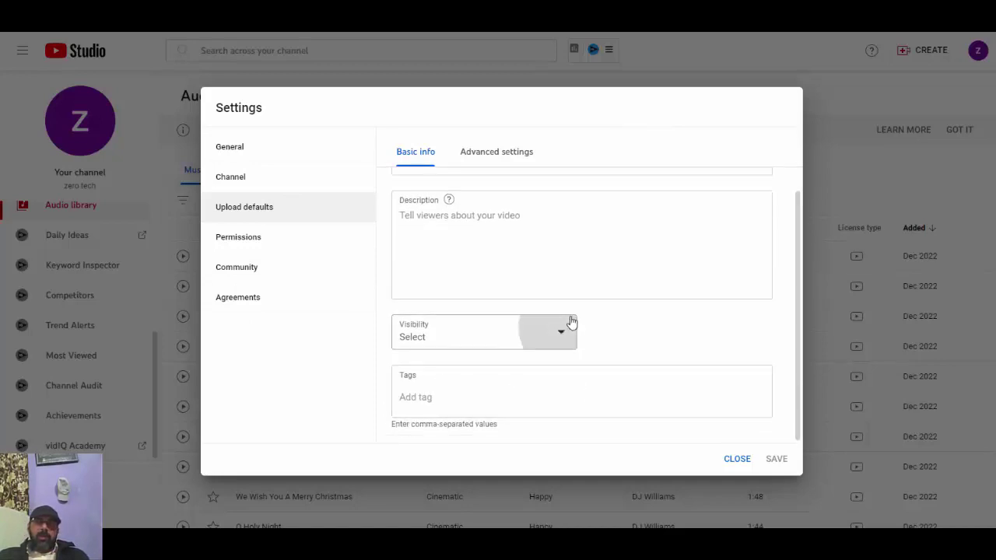
left_click(449, 352)
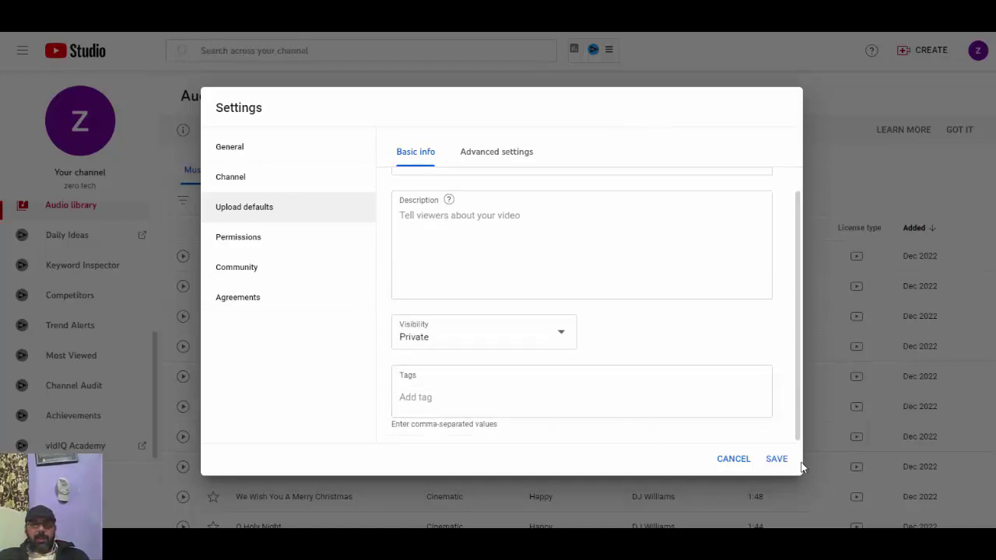
Add the default upload tags Zerotech and make money Online
left_click(484, 403)
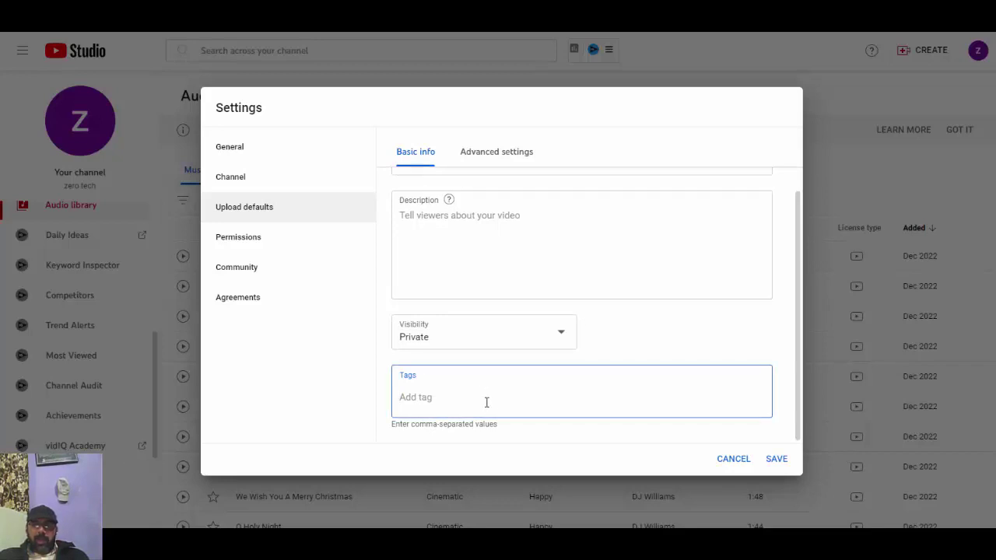
type("z")
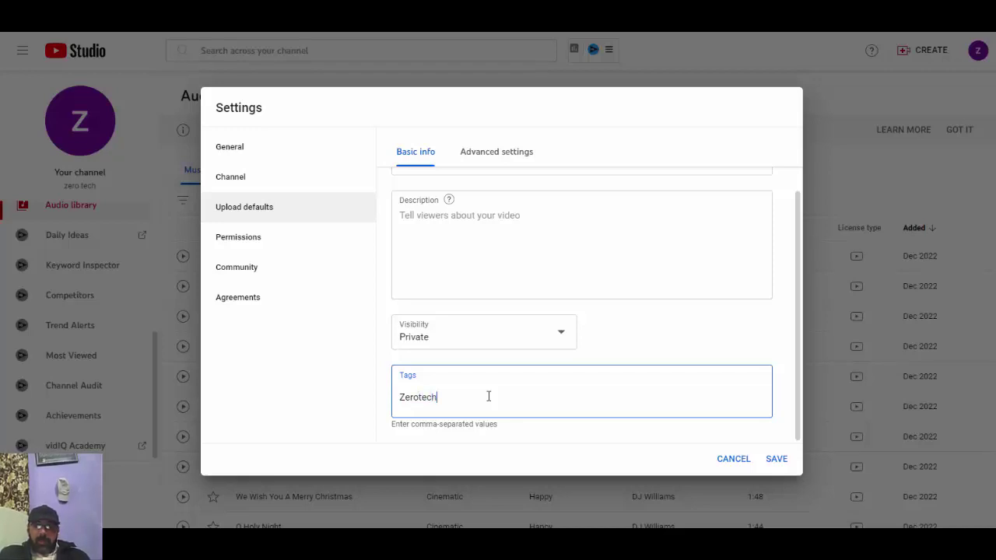
key("Return")
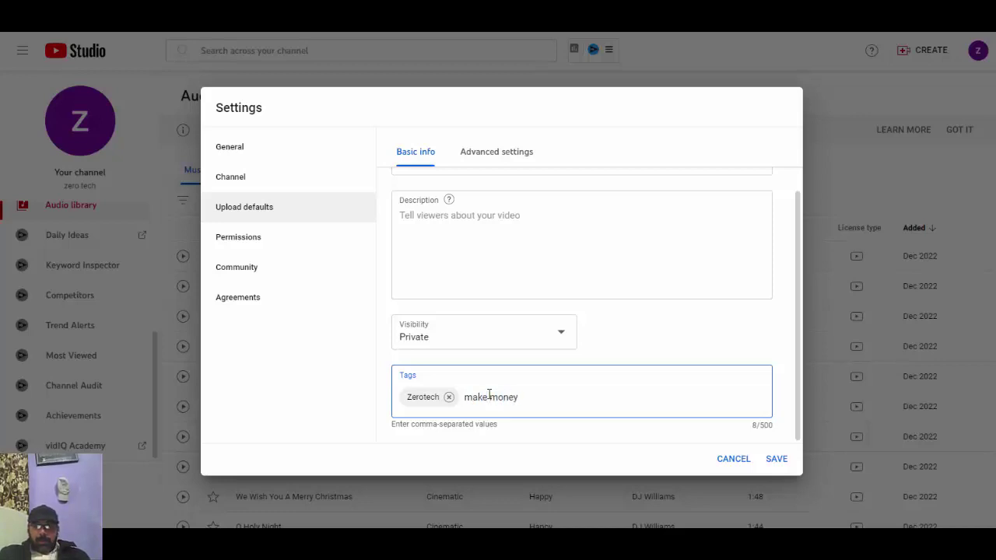
key("Return")
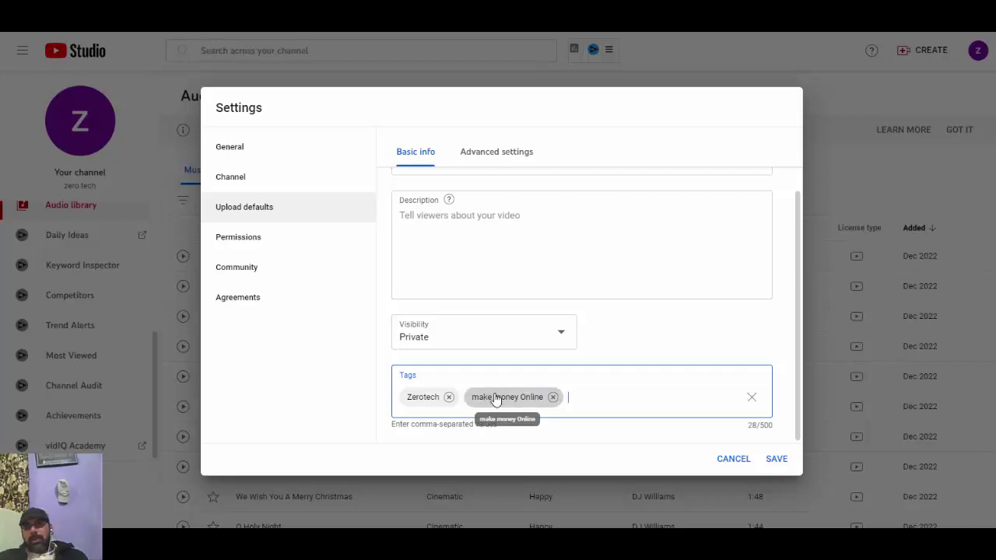
left_click(612, 444)
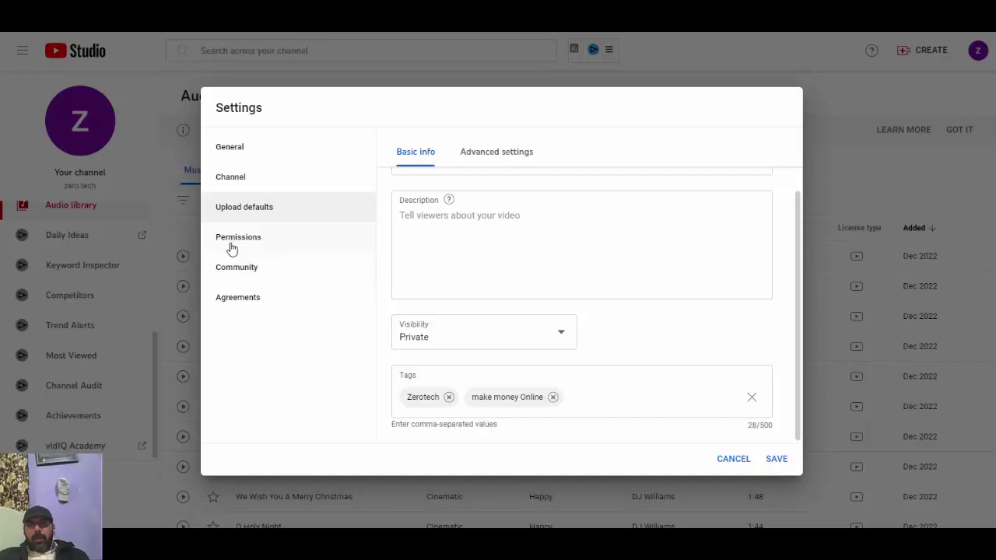
Review the license options in the advanced upload defaults, keeping Standard YouTube License
left_click(509, 153)
scroll(607, 335, "up", 2)
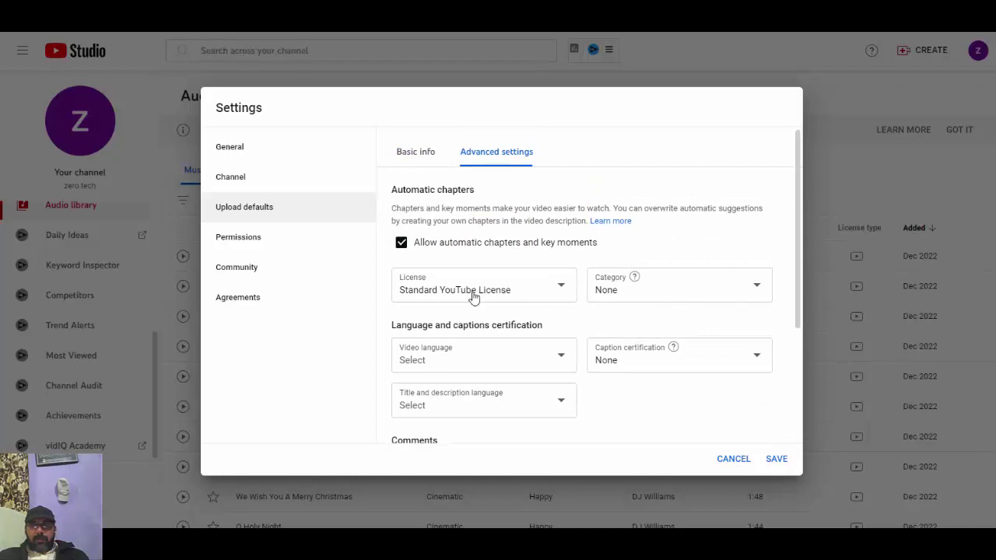
left_click(559, 289)
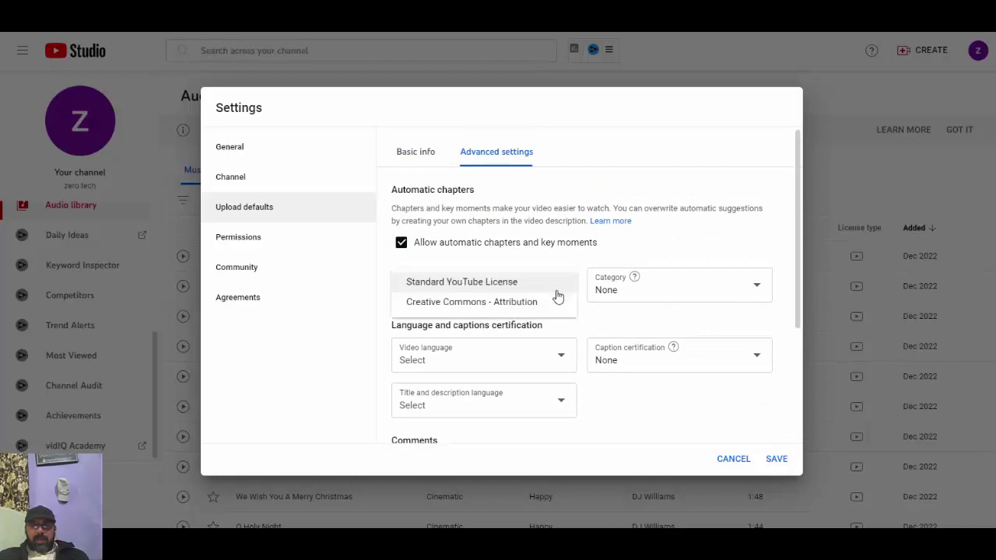
left_click(667, 242)
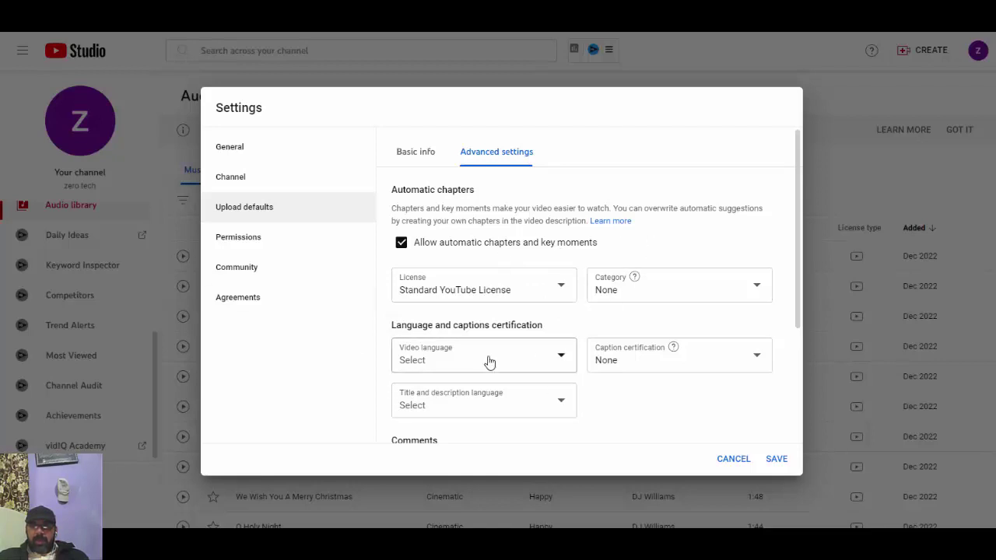
Set the default comment moderation for uploads to Allow all comments
scroll(478, 352, "down", 3)
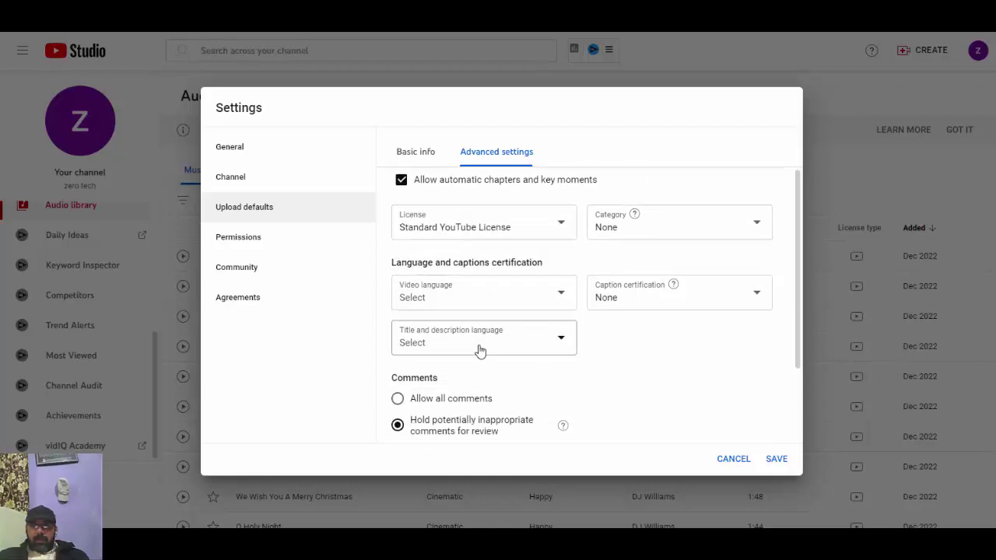
left_click(400, 337)
scroll(529, 319, "up", 3)
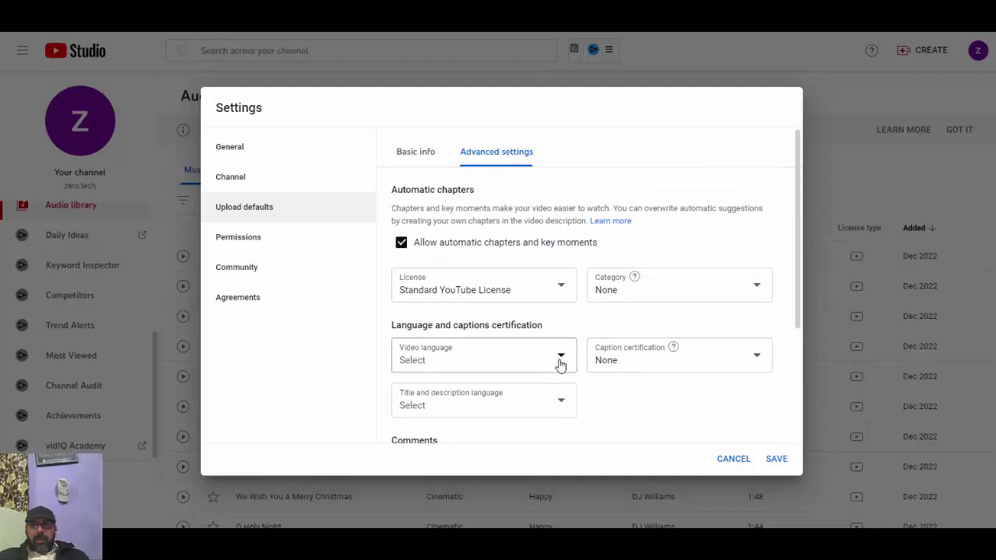
Check the available video languages without choosing one and save the upload defaults
left_click(560, 365)
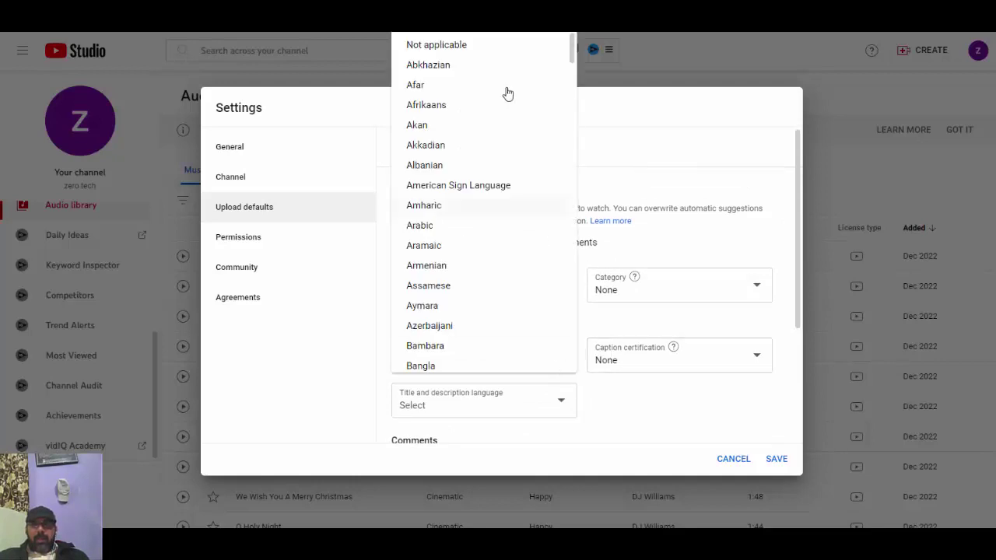
left_click(675, 433)
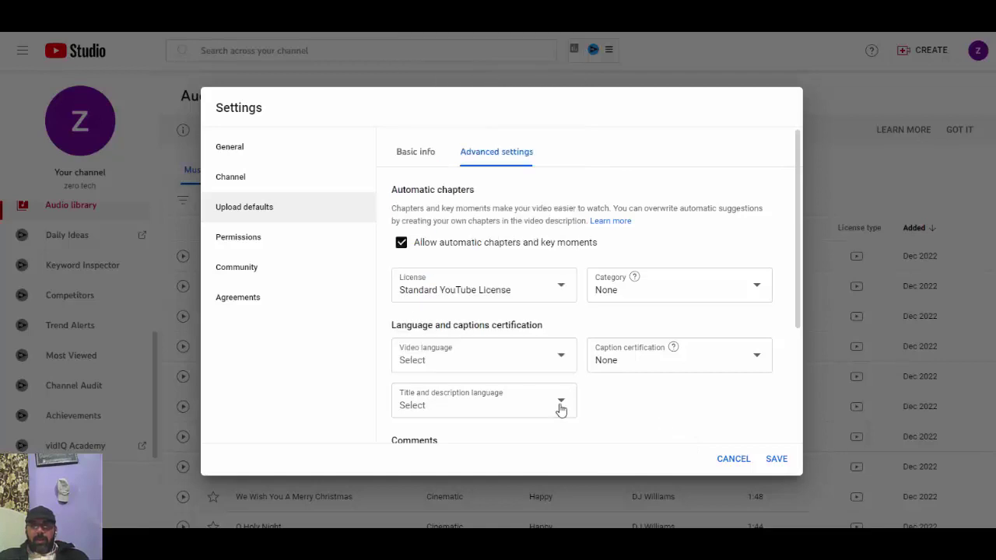
scroll(558, 410, "down", 3)
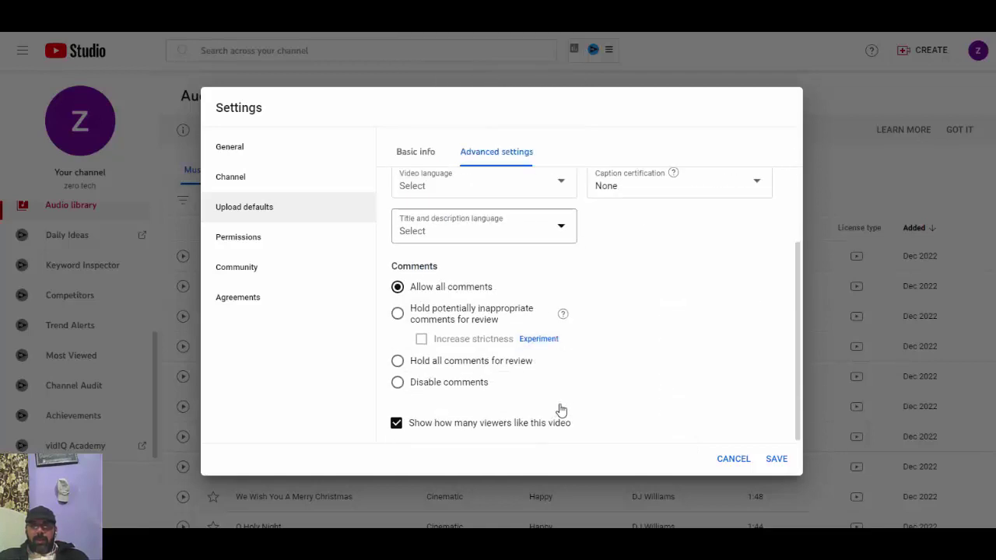
left_click(776, 460)
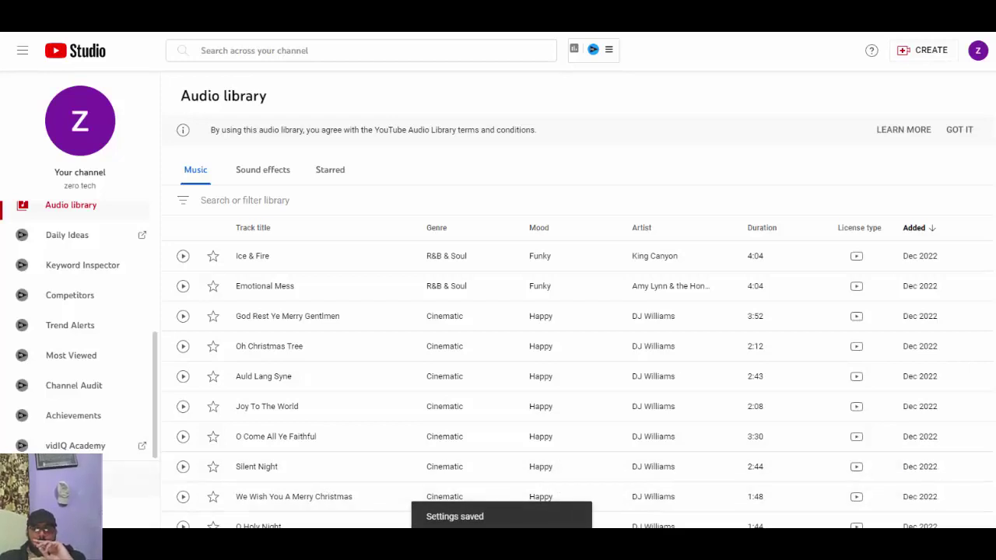
Reopen the basic info of the upload defaults and set the default video title to "BY zerotech"
left_click(127, 477)
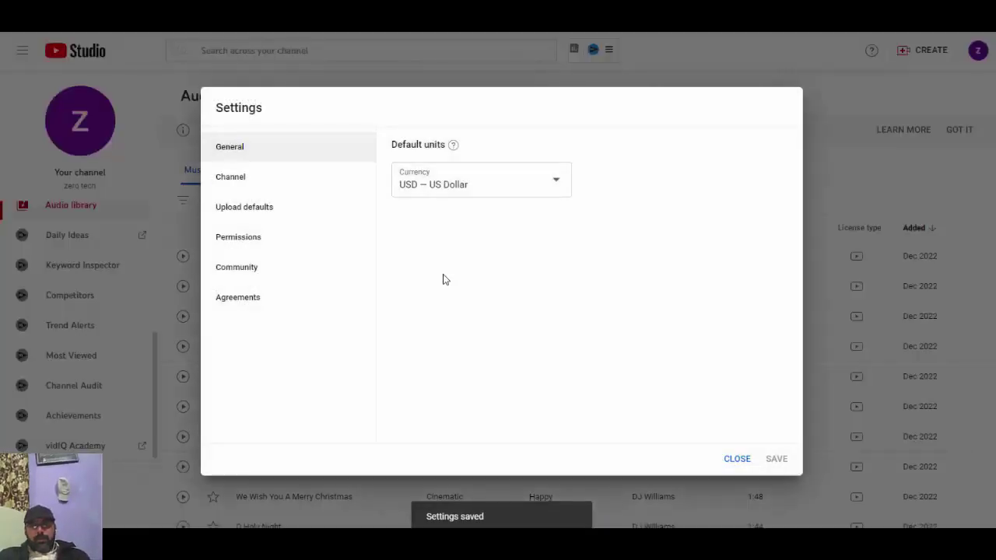
left_click(244, 218)
left_click(473, 154)
left_click(420, 156)
left_click(445, 212)
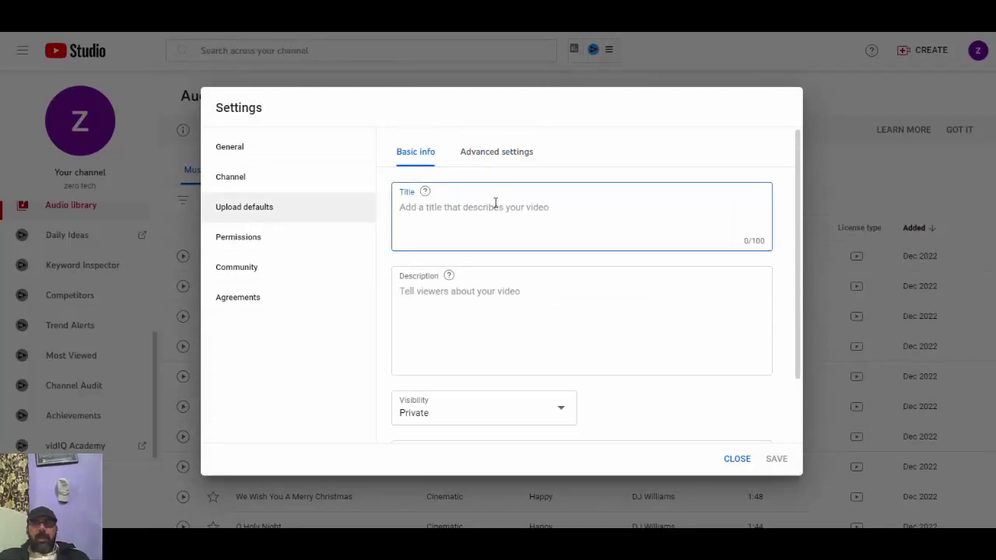
left_click(469, 306)
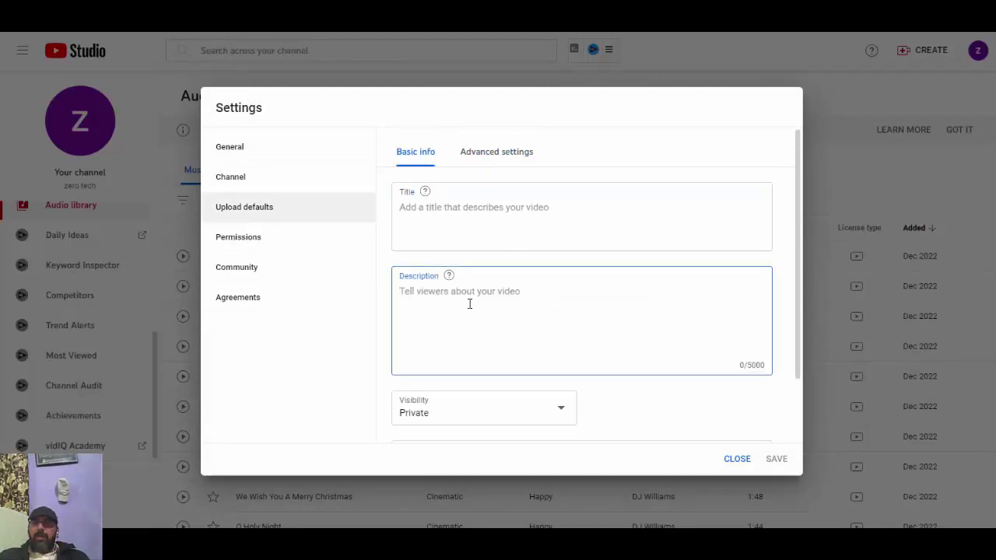
left_click(530, 205)
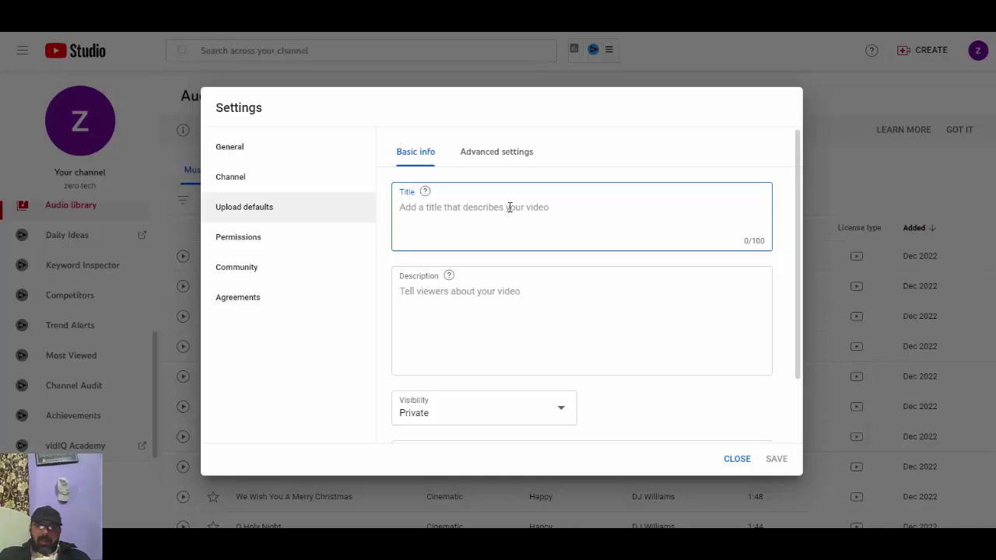
type("BY zerotech")
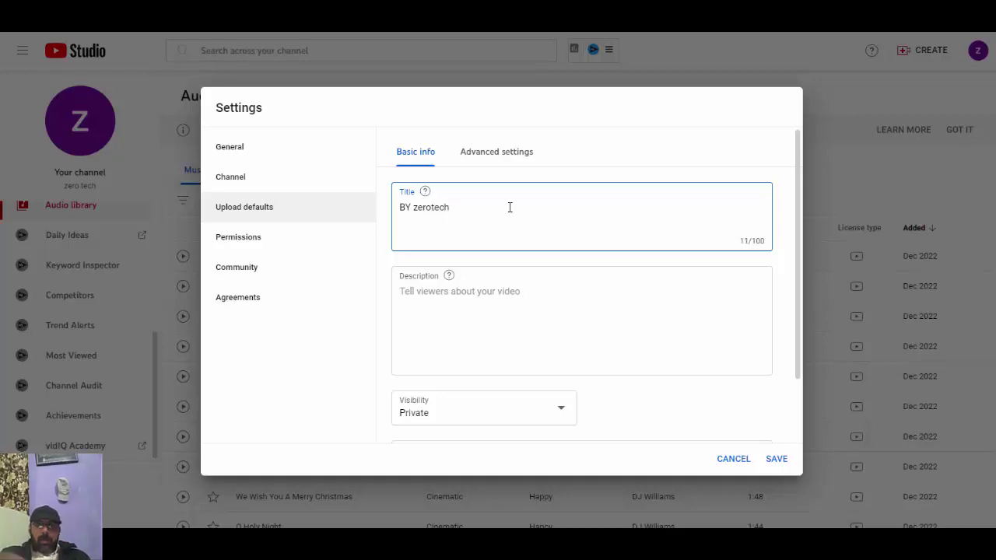
Copy the default title text into the default description and save the settings
key("ctrl+a")
key("ctrl+c")
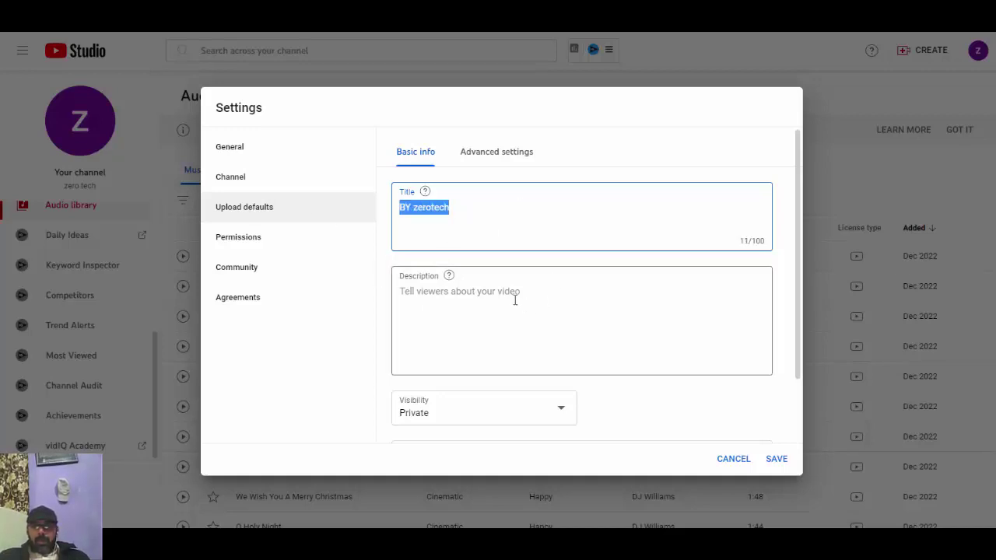
left_click(522, 304)
key("ctrl+v")
left_click(776, 462)
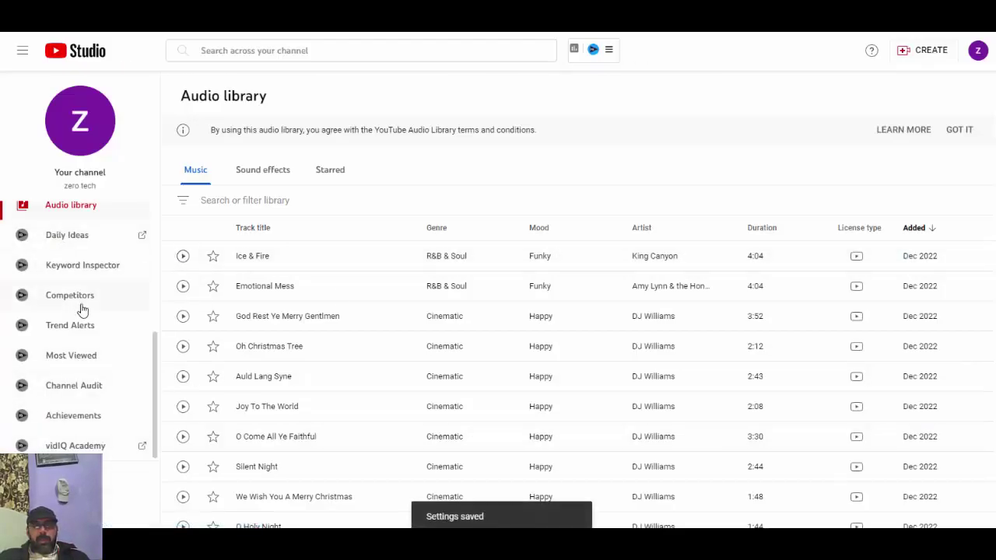
Open the channel dashboard and continue to the channel customization page
scroll(81, 295, "up", 3)
left_click(70, 228)
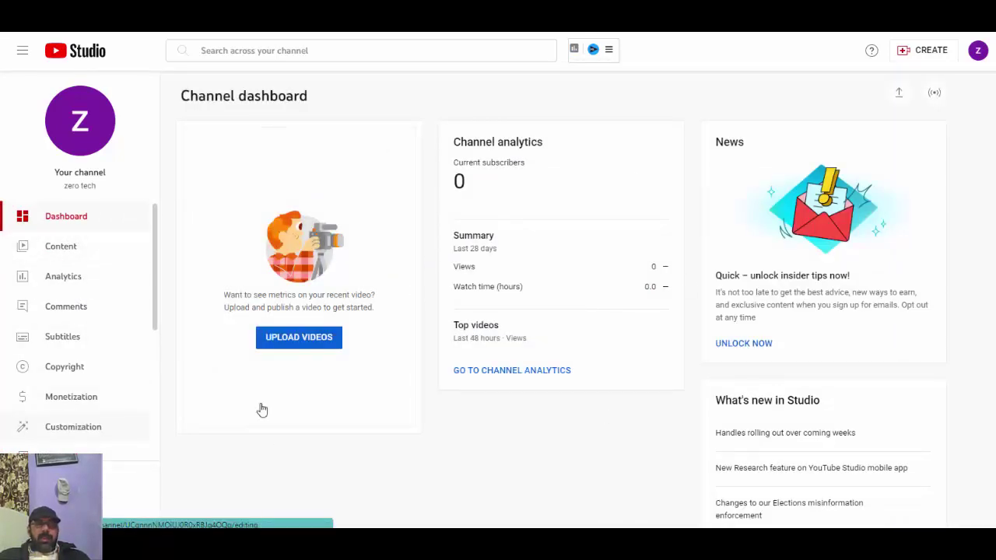
left_click(133, 424)
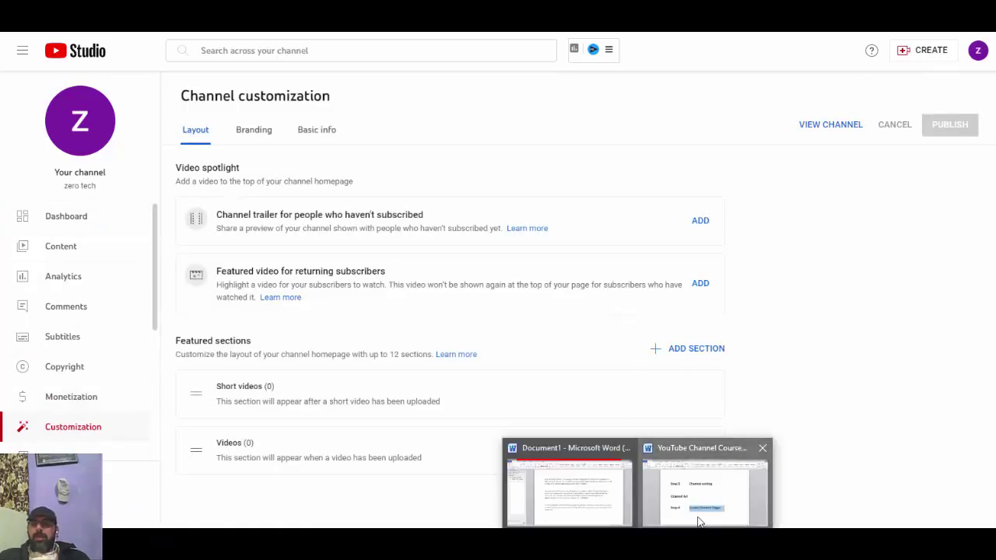
Switch to the YouTube course outline in Word and highlight the headings Channel Art and Create Channel Pages
left_click(571, 483)
left_click_drag(393, 290, 229, 291)
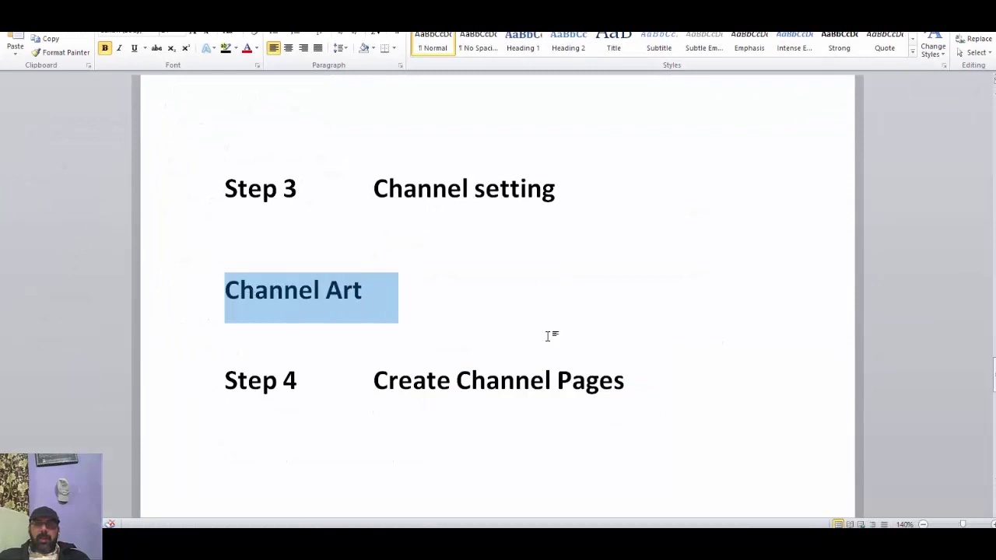
left_click_drag(655, 385, 396, 382)
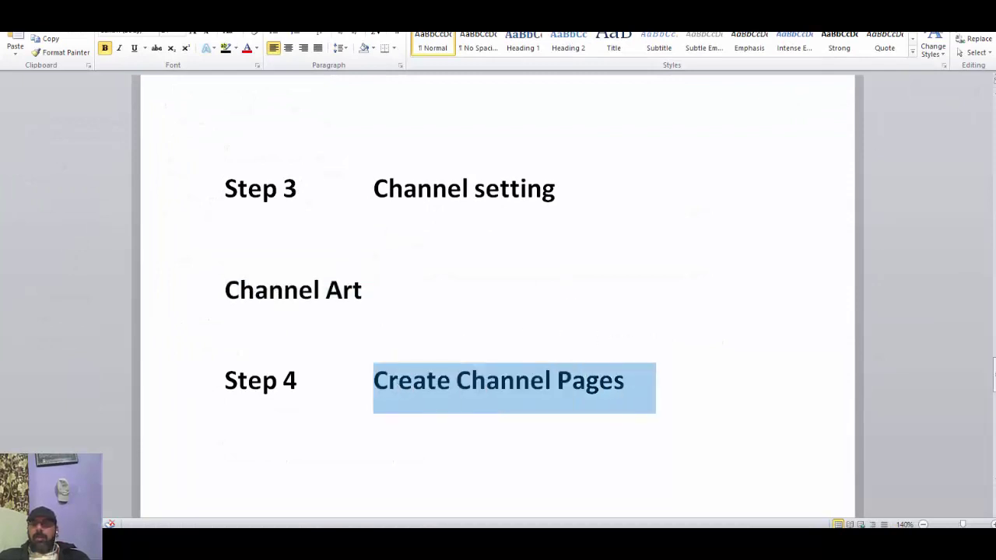
Return to YouTube Studio, open the channel content page and select the channel name
key("alt+Tab")
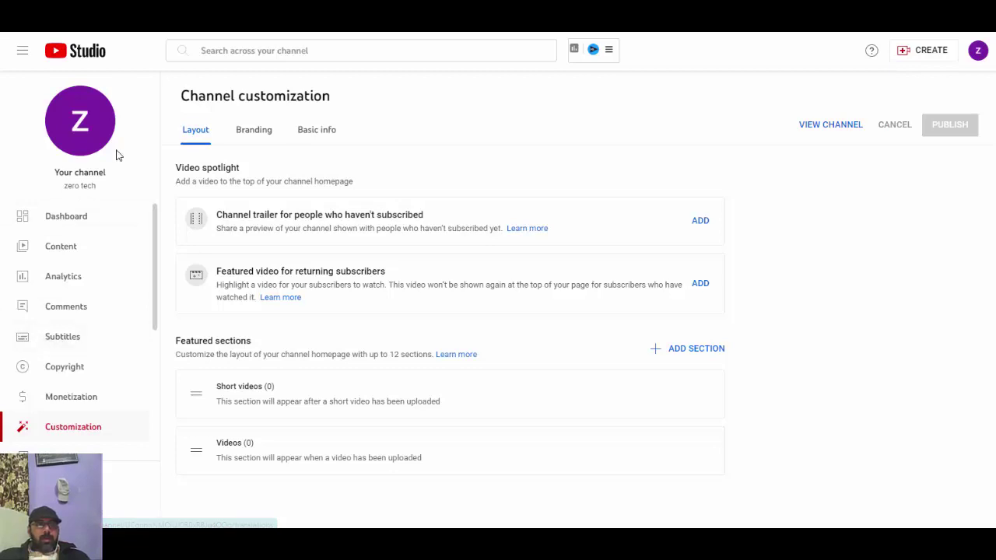
left_click(56, 247)
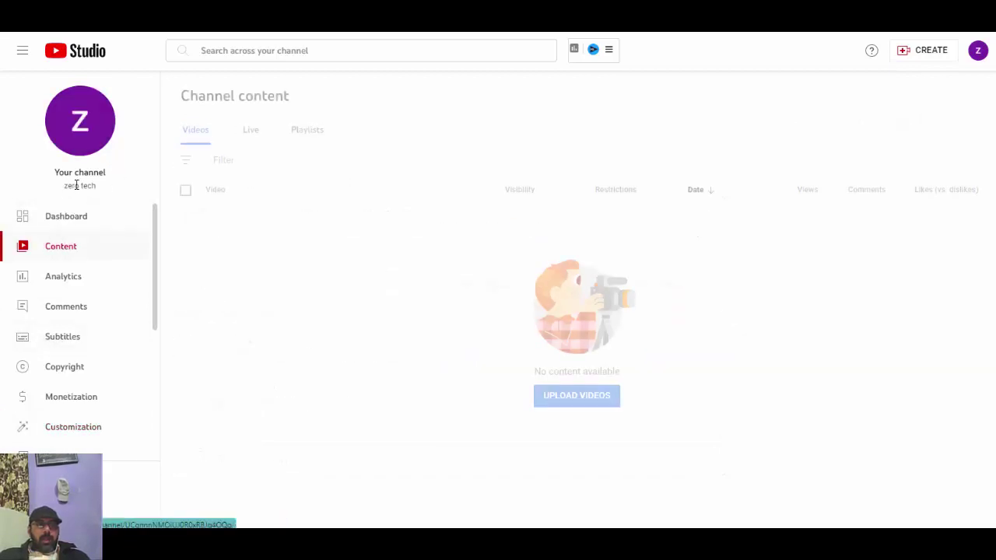
double_click(75, 185)
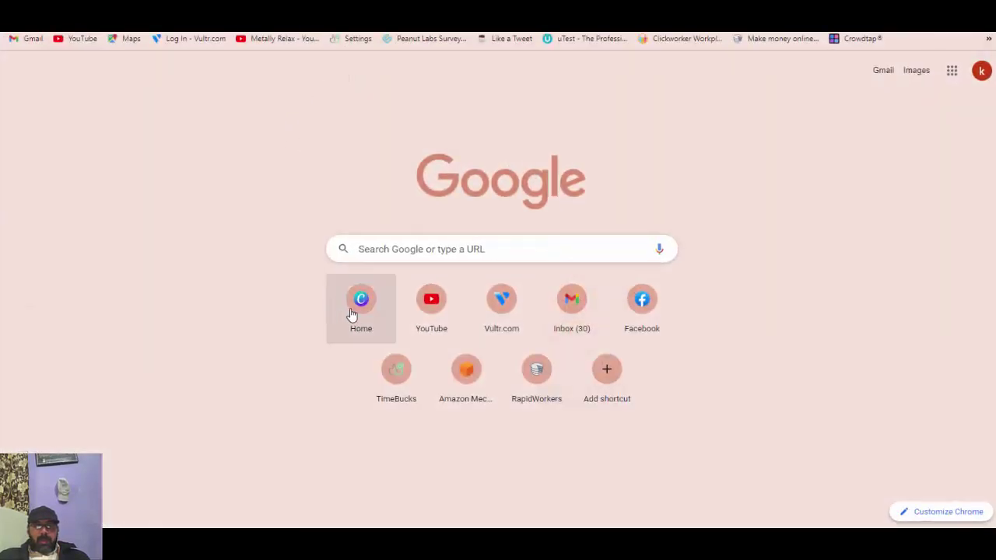
Switch to Canva, enlarge the page and search its templates for "youtube Logo"
left_click(351, 312)
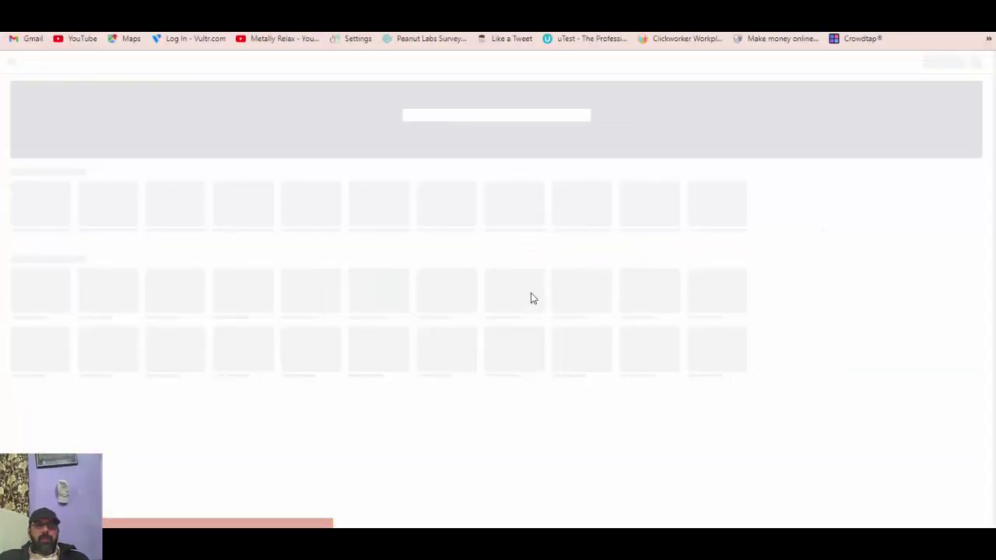
key("ctrl+plus")
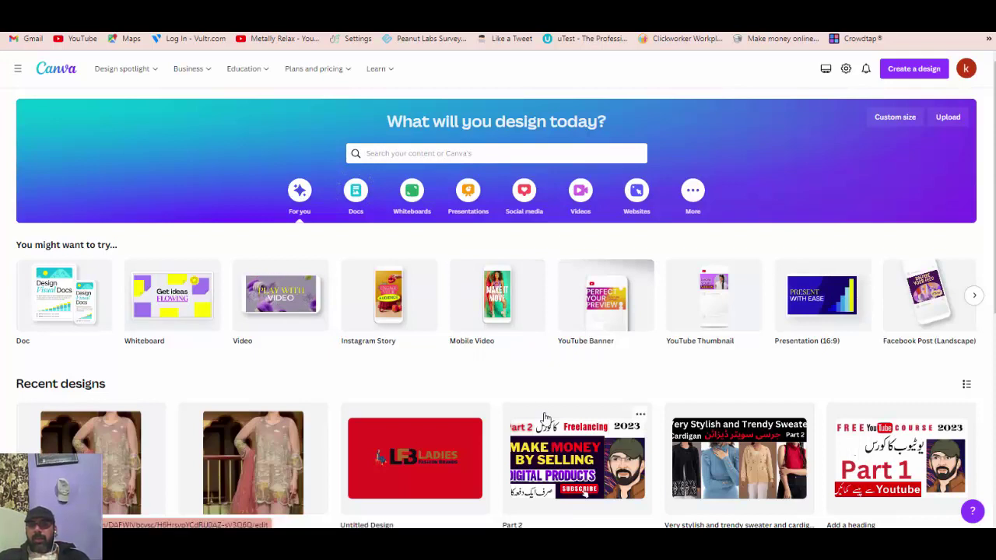
left_click(465, 154)
type("y")
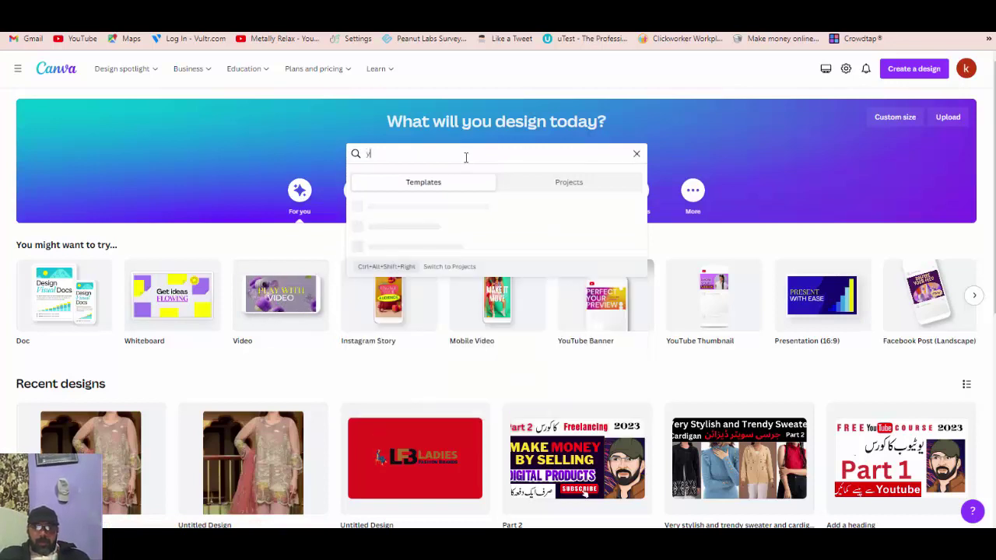
type("outu")
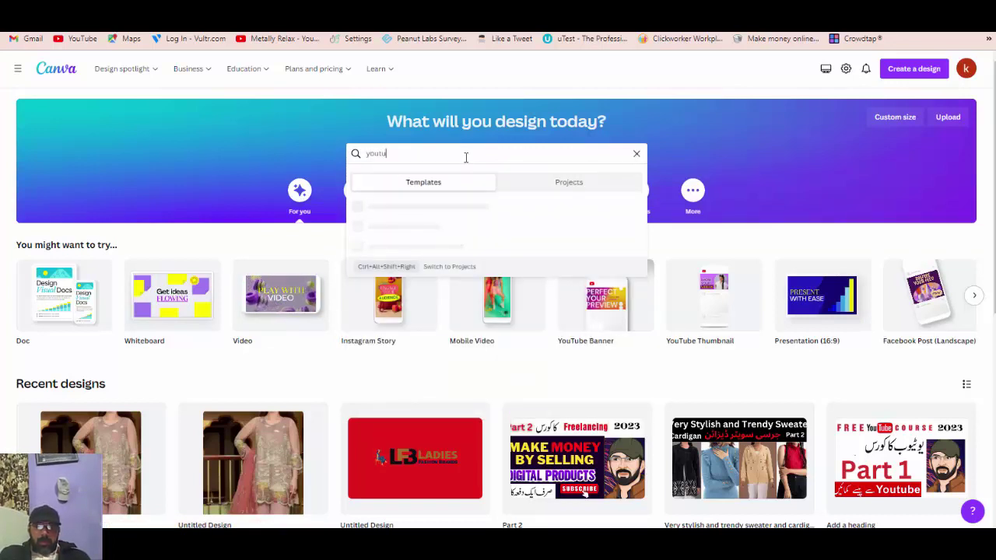
type("be logo")
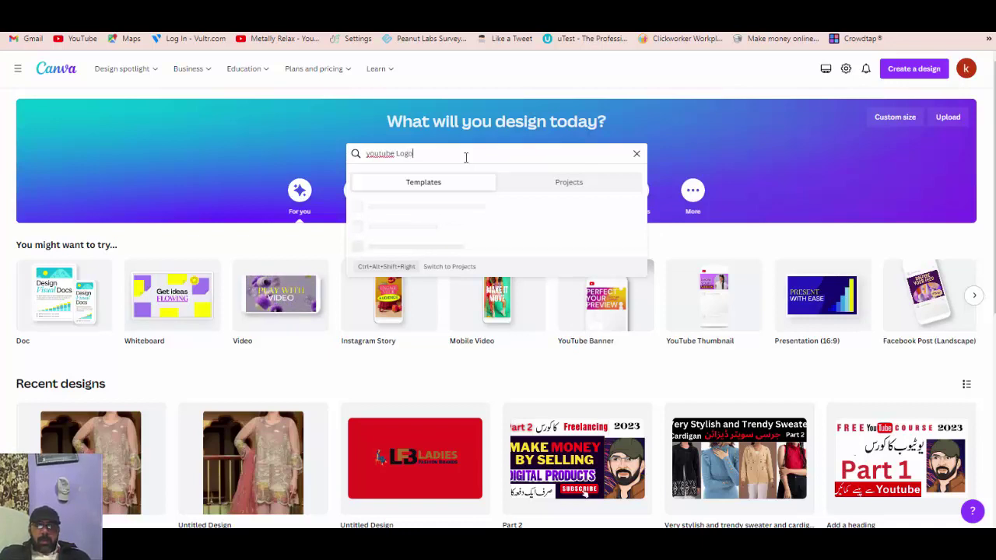
key("Return")
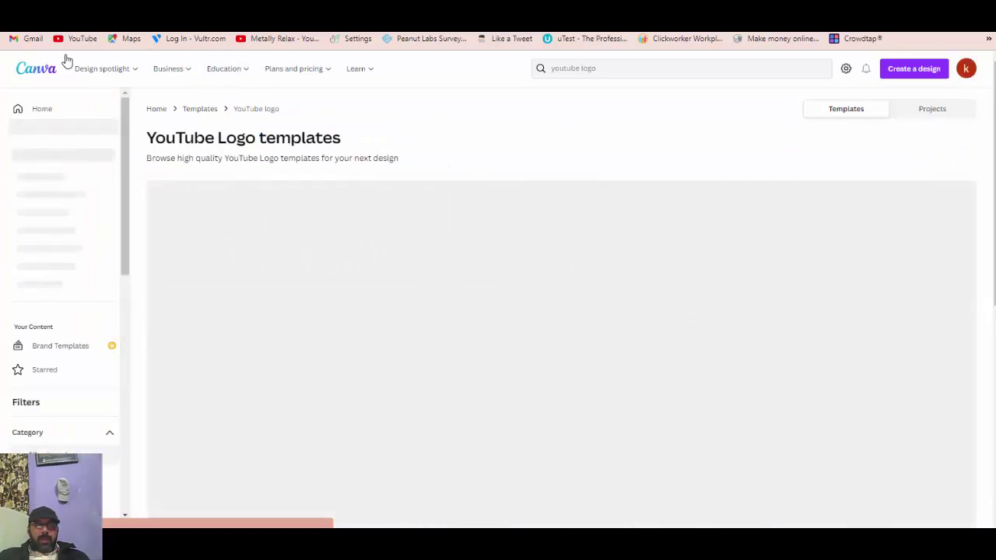
Look through the YouTube logo templates and the Social Media and Video category filters
right_click(44, 72)
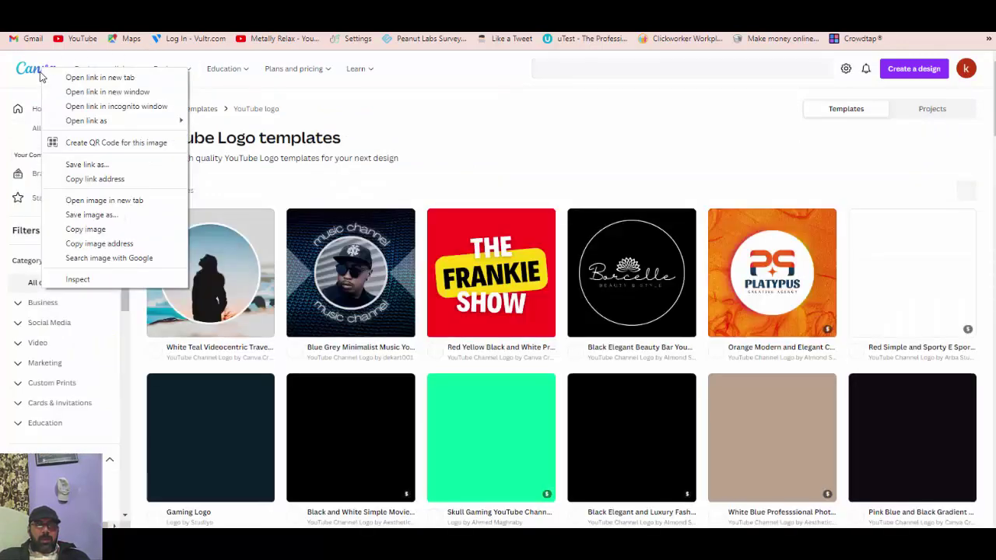
left_click(524, 147)
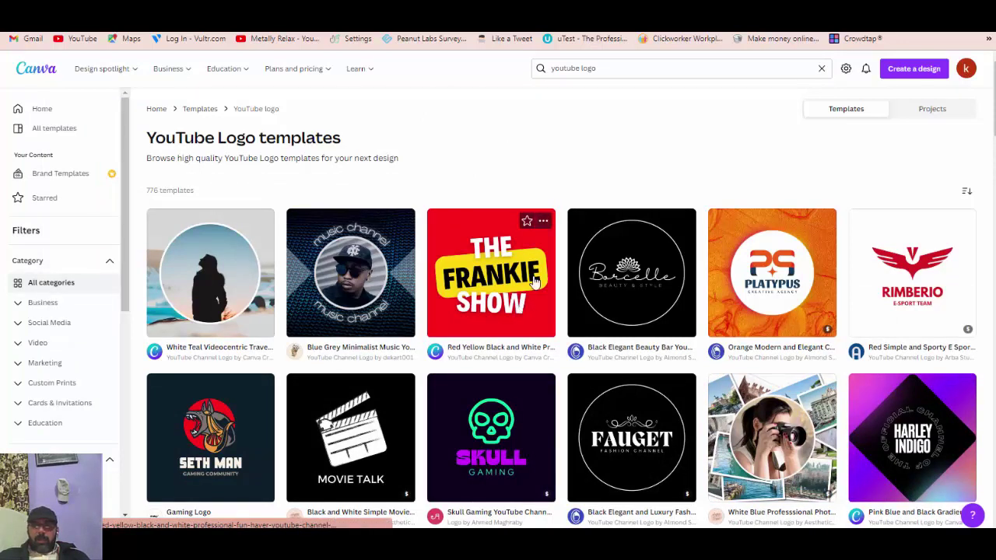
left_click(43, 322)
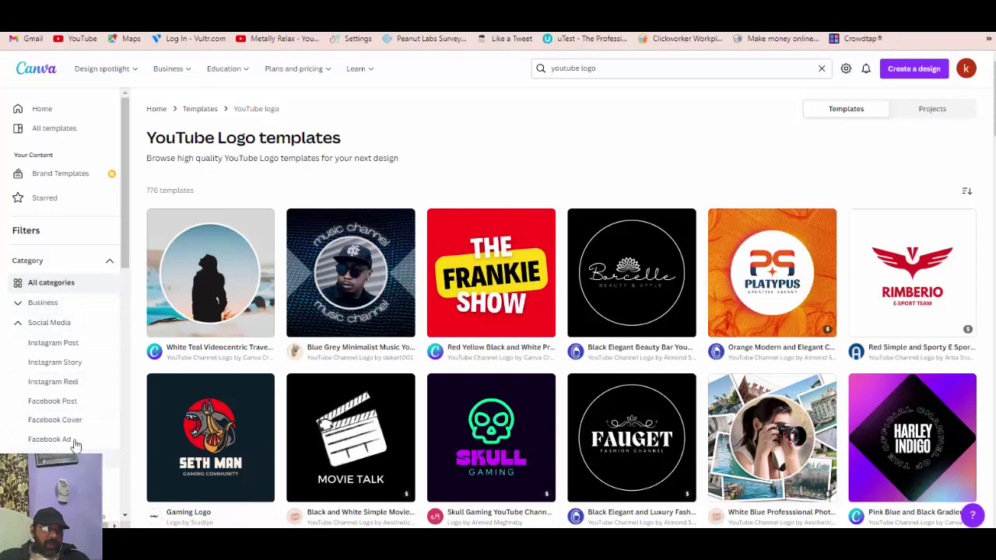
scroll(77, 433, "down", 2)
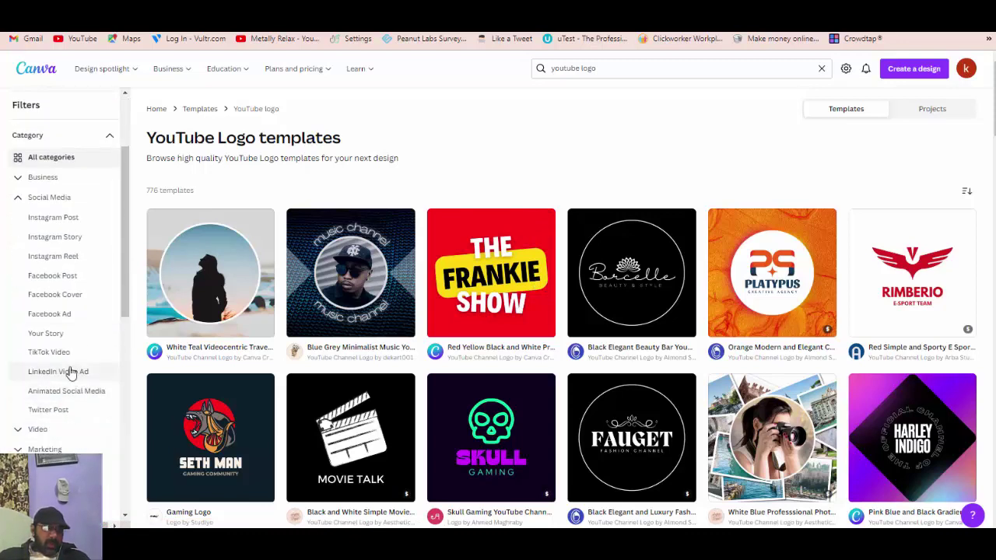
left_click(38, 430)
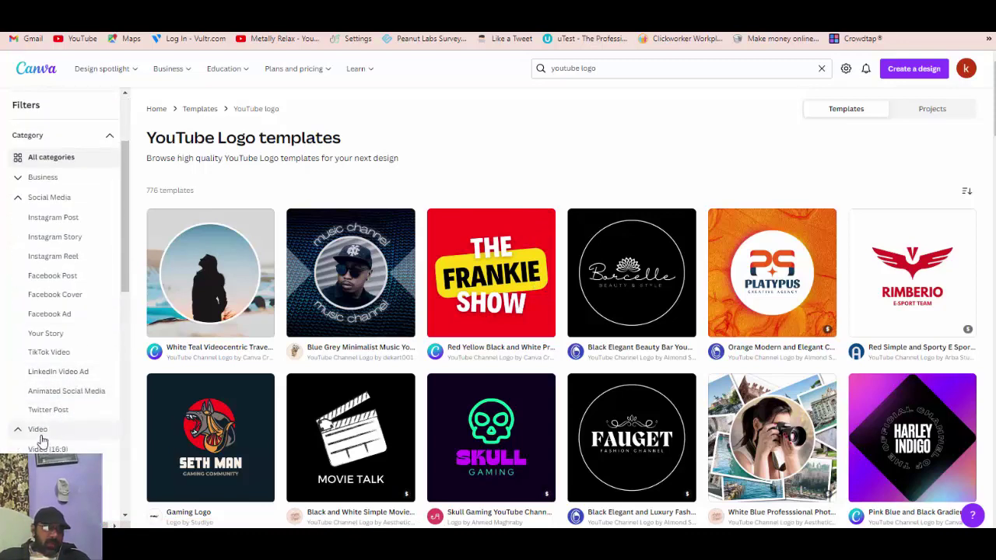
scroll(652, 341, "down", 3)
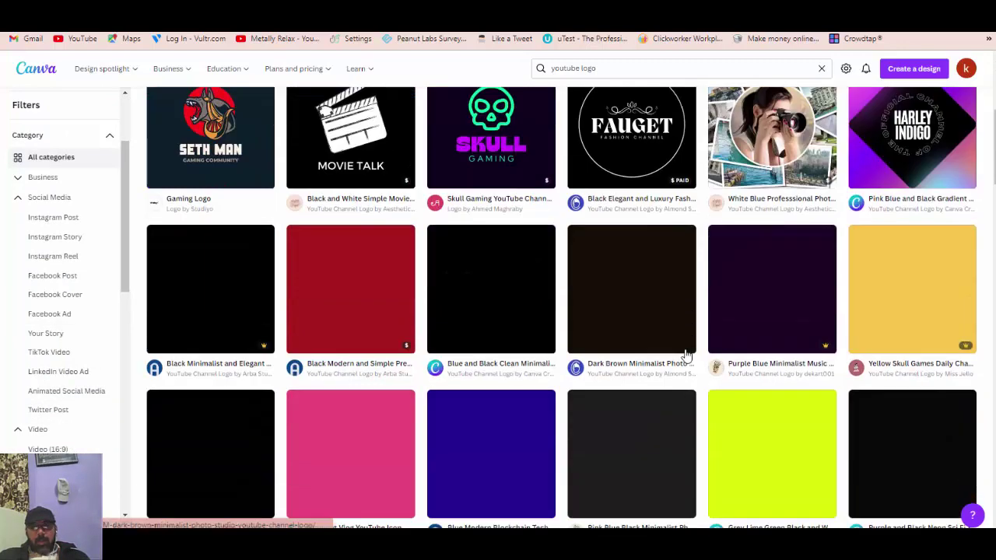
scroll(652, 341, "up", 1)
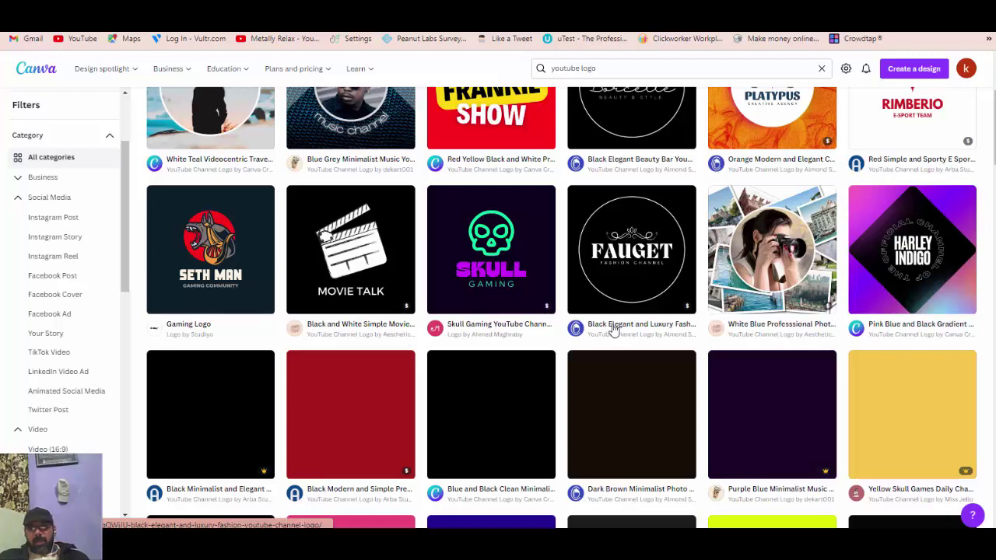
scroll(630, 328, "down", 4)
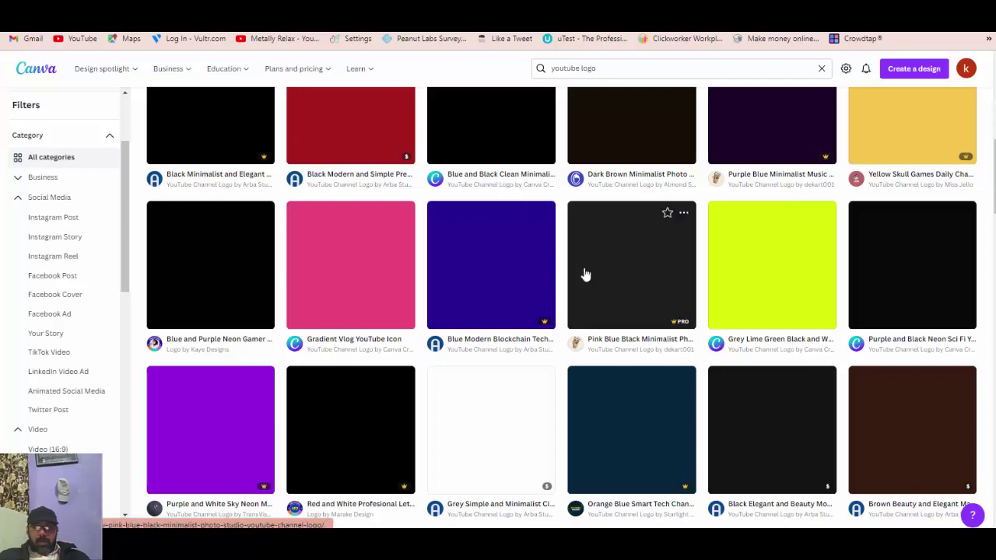
scroll(545, 280, "up", 2)
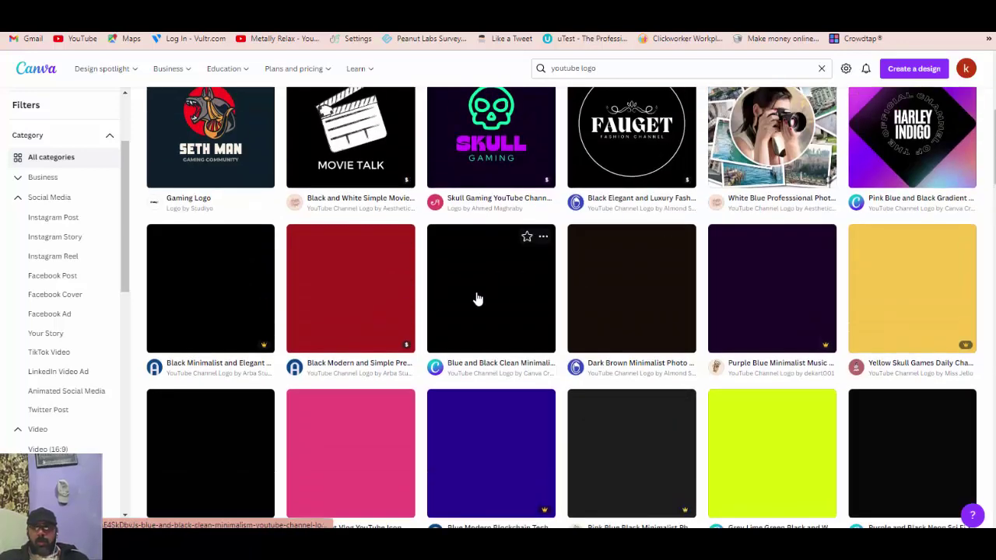
scroll(478, 299, "up", 4)
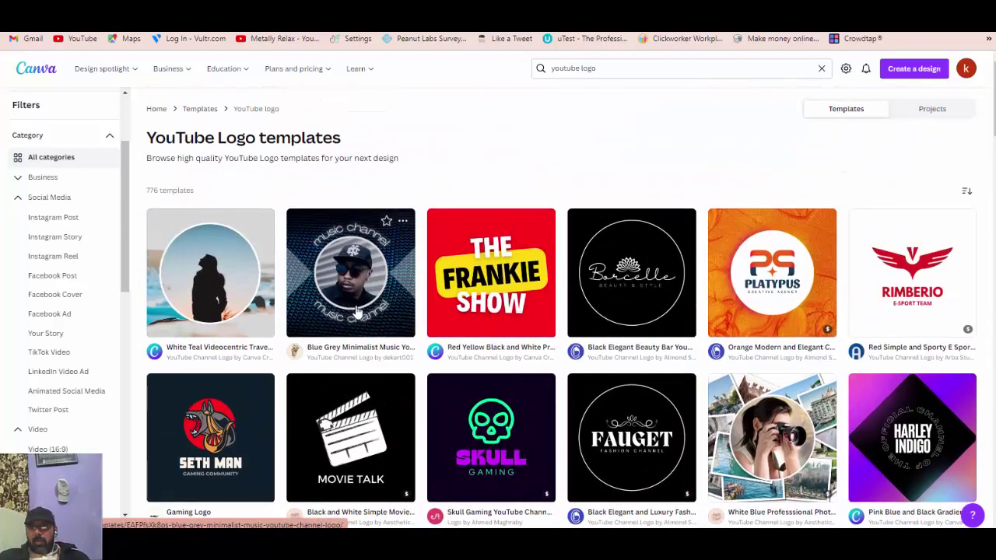
Open the Red Yellow Black and White Professional Fun-haver logo template for customising and look through the editor's other templates
left_click(501, 308)
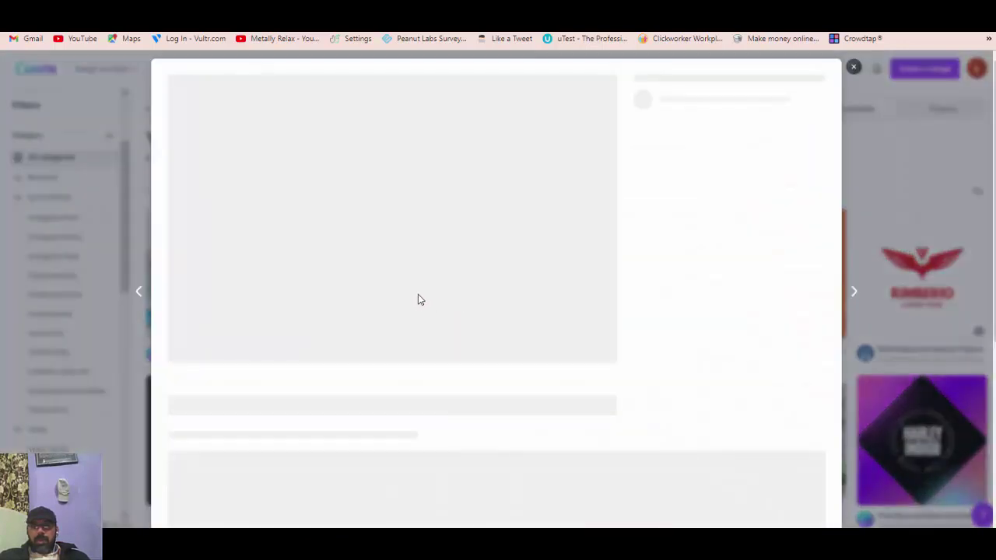
left_click(853, 67)
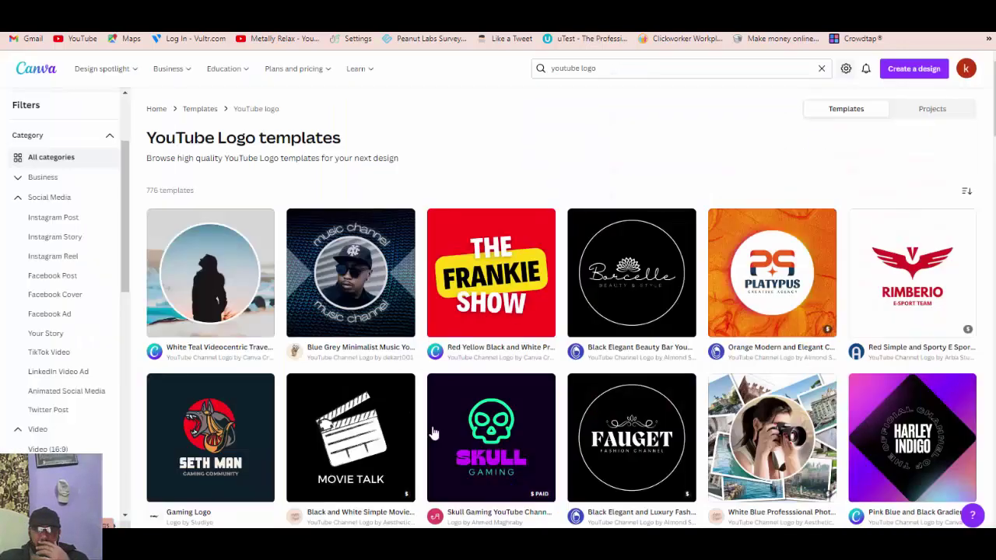
left_click(465, 314)
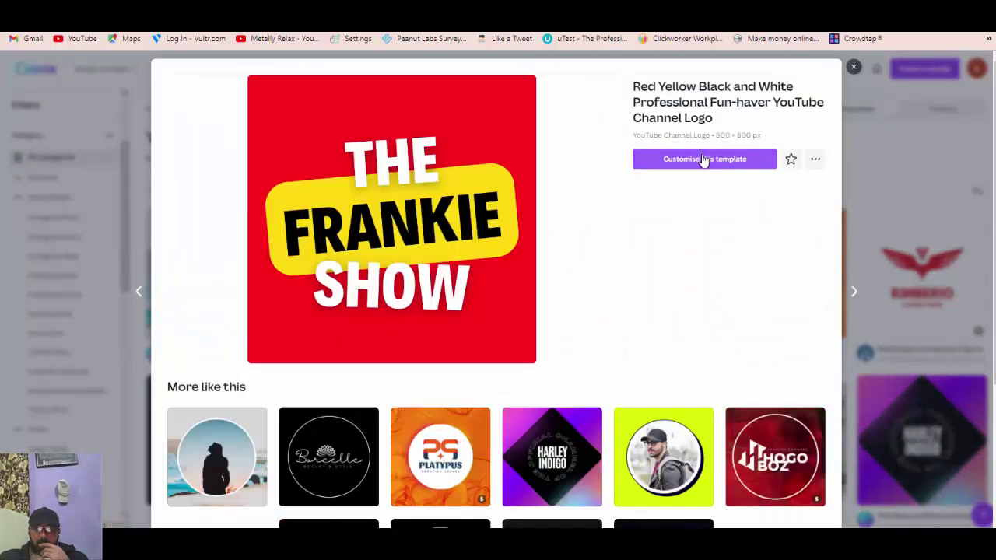
left_click(703, 160)
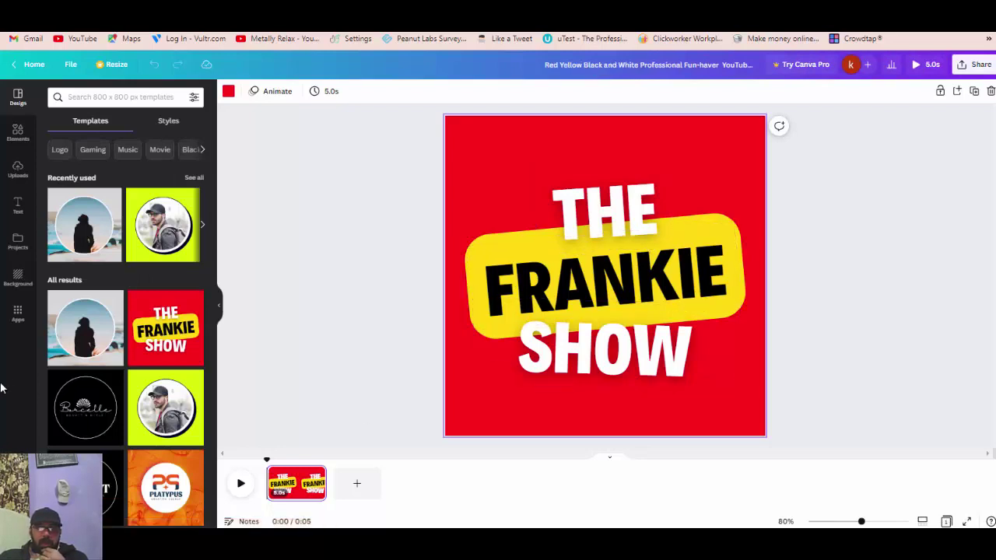
scroll(56, 364, "down", 2)
scroll(56, 364, "down", 4)
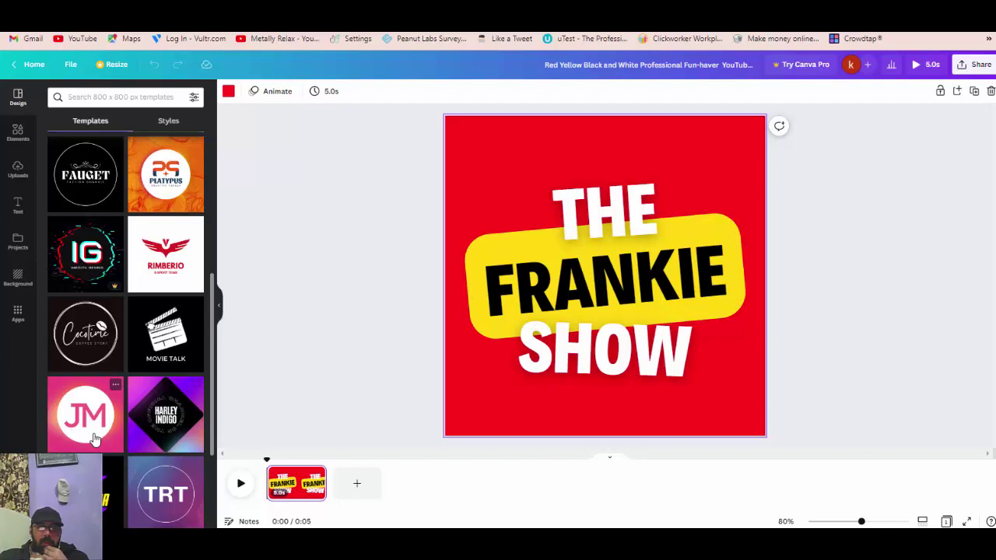
Replace the word on the yellow label with "ZERO TECH" and shrink the text to size 72.4
double_click(599, 292)
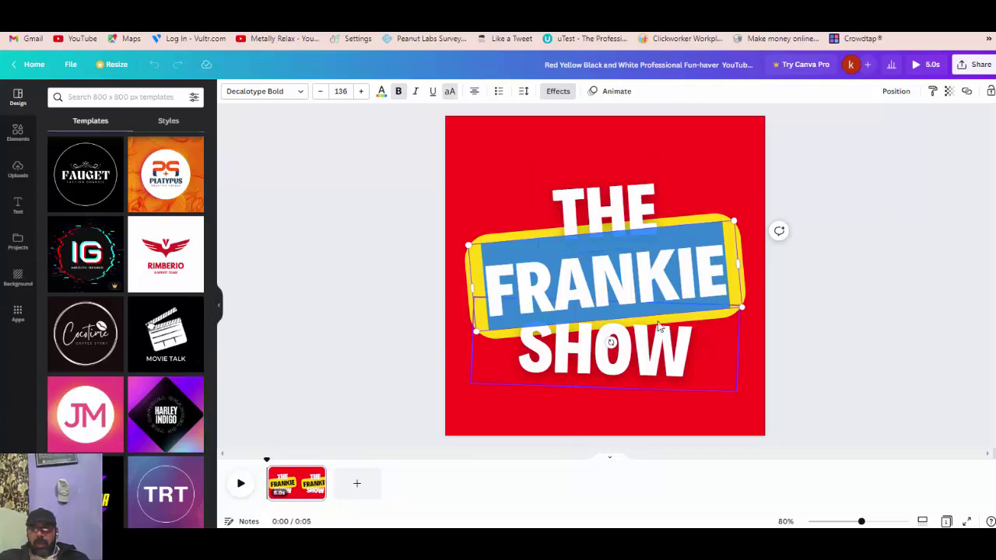
left_click(638, 278)
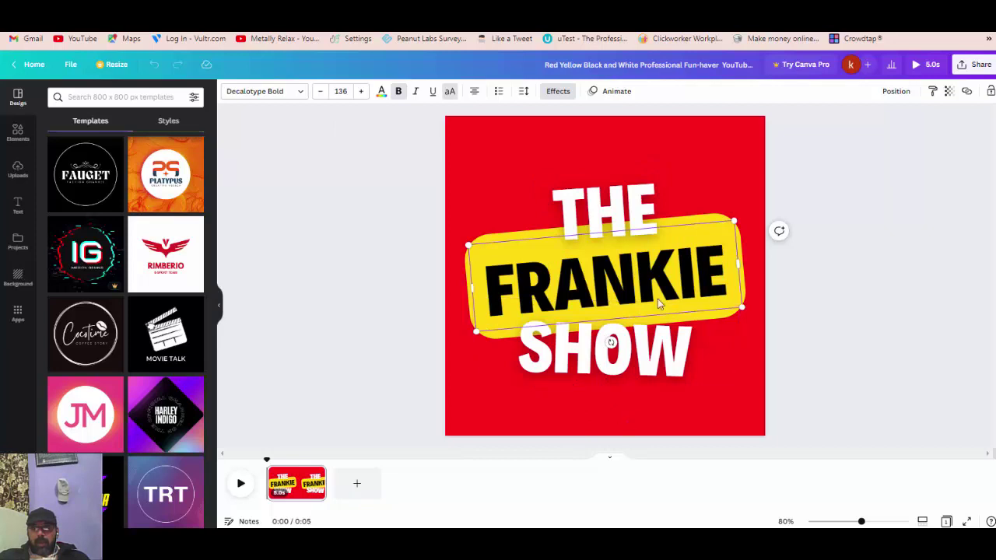
double_click(629, 296)
type("ZERO TECH • •")
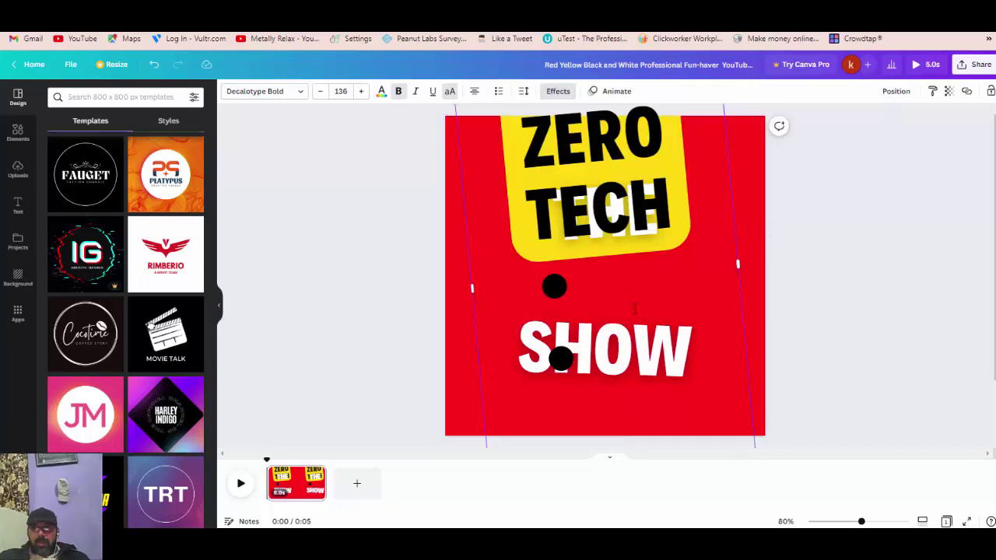
scroll(761, 408, "down", 2)
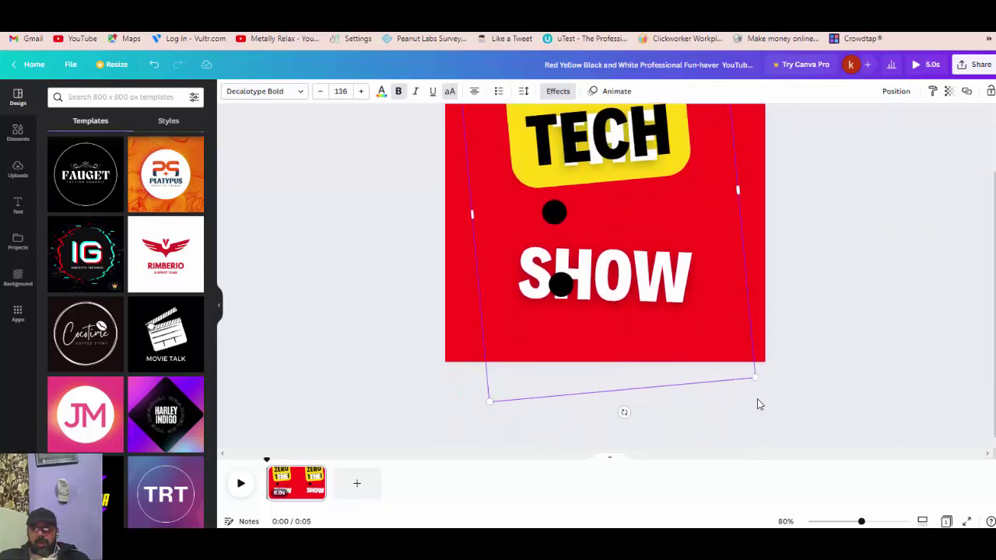
left_click_drag(716, 340, 615, 287)
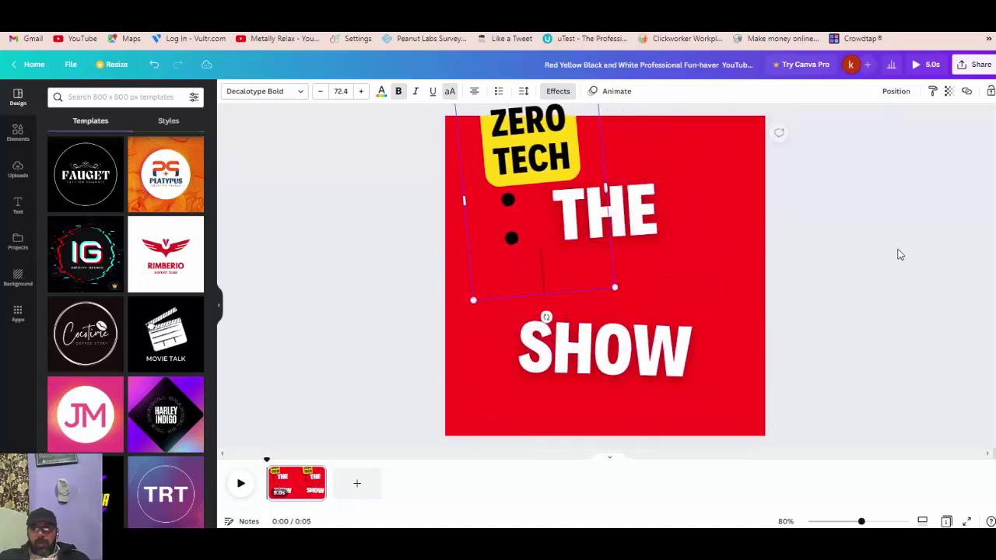
Delete the two empty bullet lines below the ZERO TECH text
left_click_drag(519, 237, 495, 200)
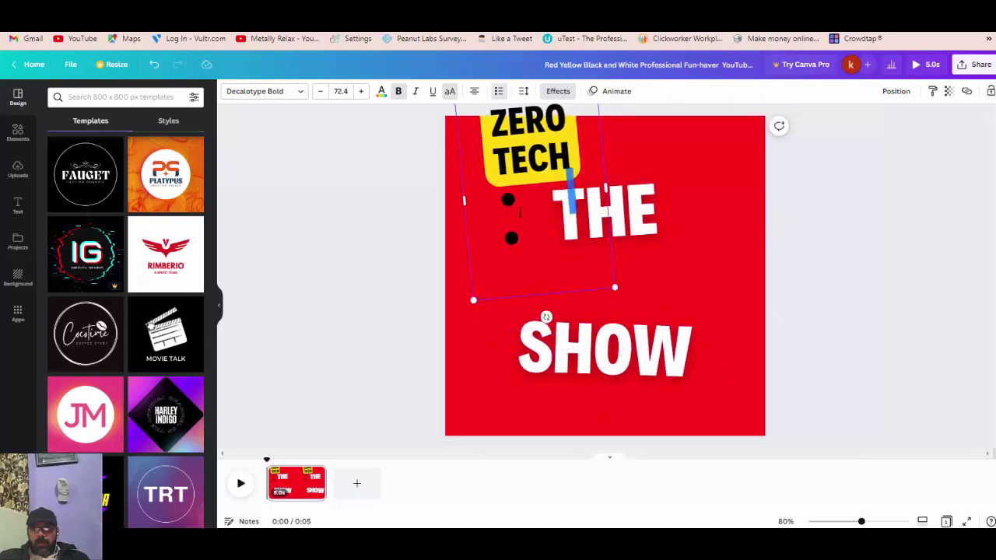
left_click(506, 202)
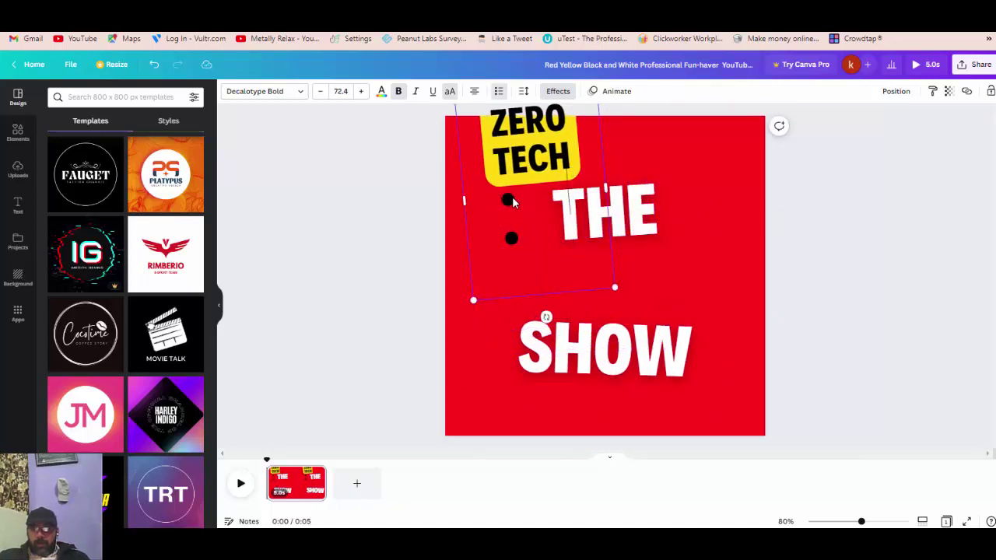
key("BackSpace")
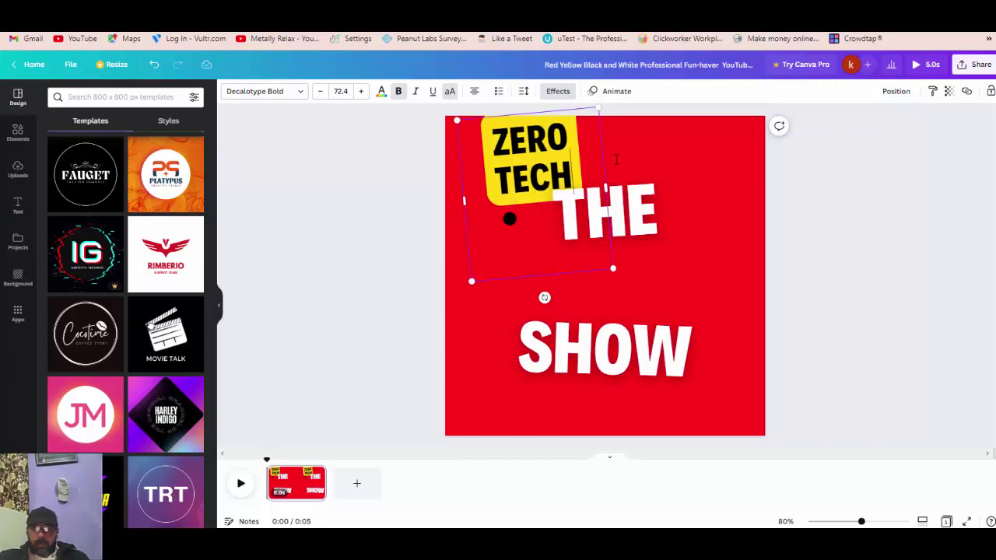
left_click(522, 219)
key("BackSpace")
Delete the words THE and SHOW from the design and place the ZERO TECH label in the upper left part of the page
left_click(731, 257)
left_click(544, 158)
left_click_drag(544, 158, 447, 241)
left_click(603, 210)
left_click(644, 354, "shift")
key("Delete")
left_click(650, 270)
key("Delete")
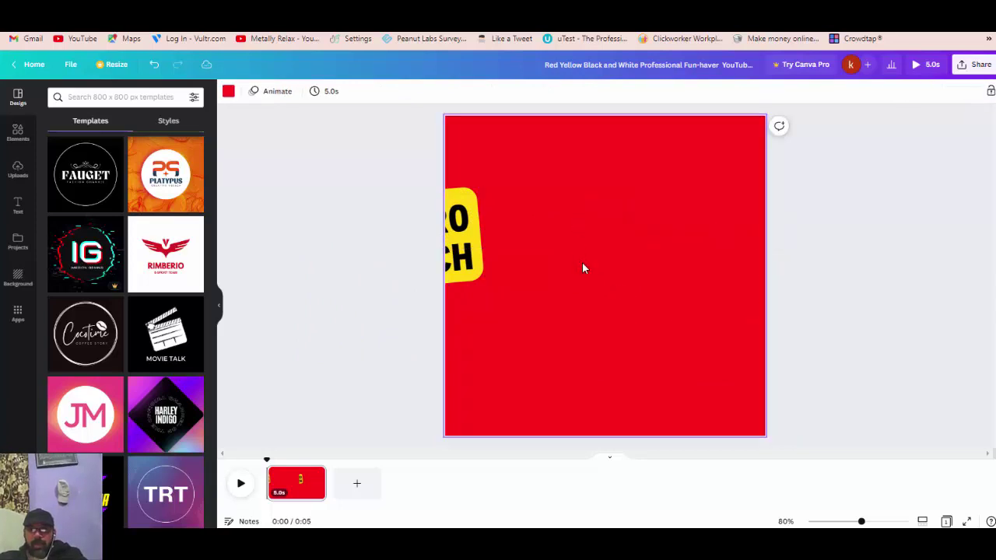
left_click_drag(442, 247, 561, 240)
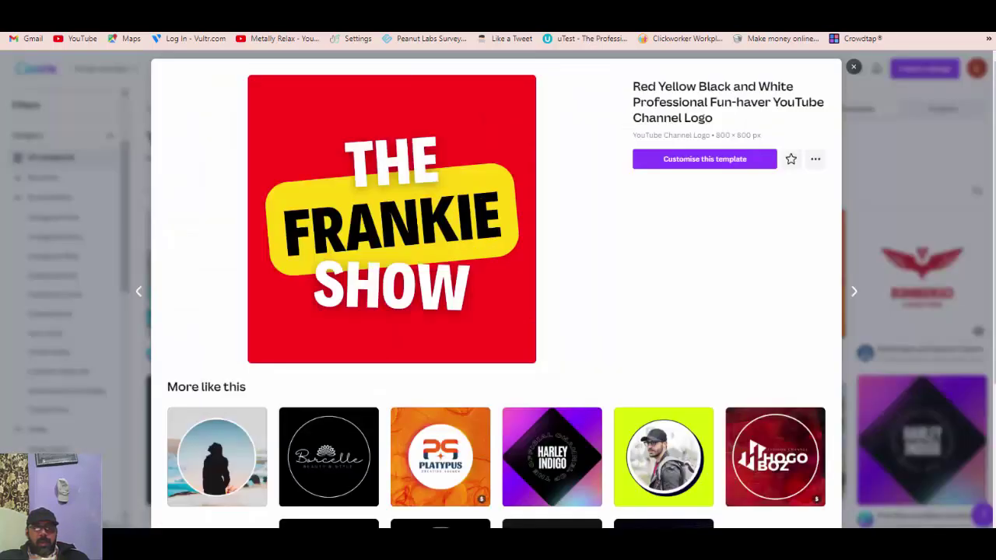
Open the orange Platypus creative agency logo template in a new tab and start customising it
right_click(448, 440)
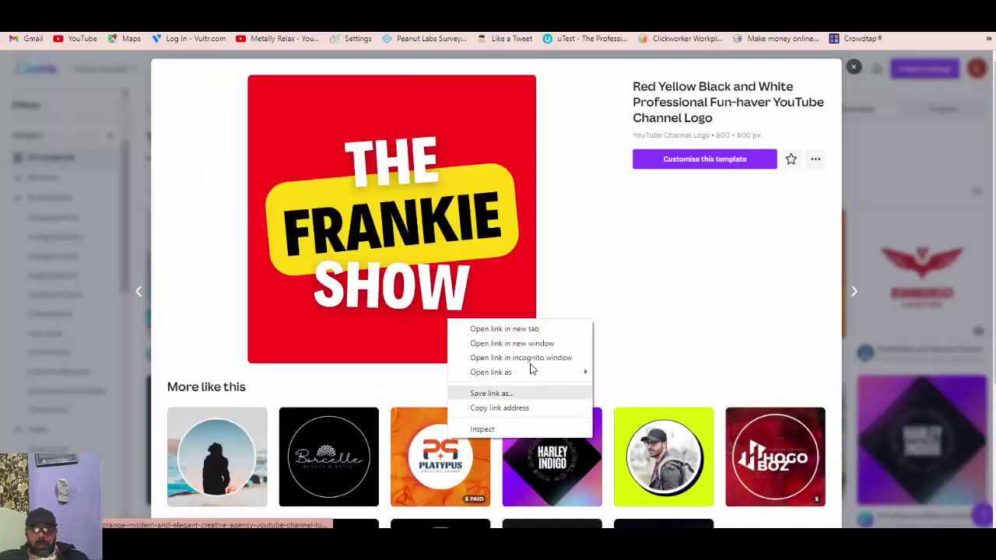
left_click(500, 328)
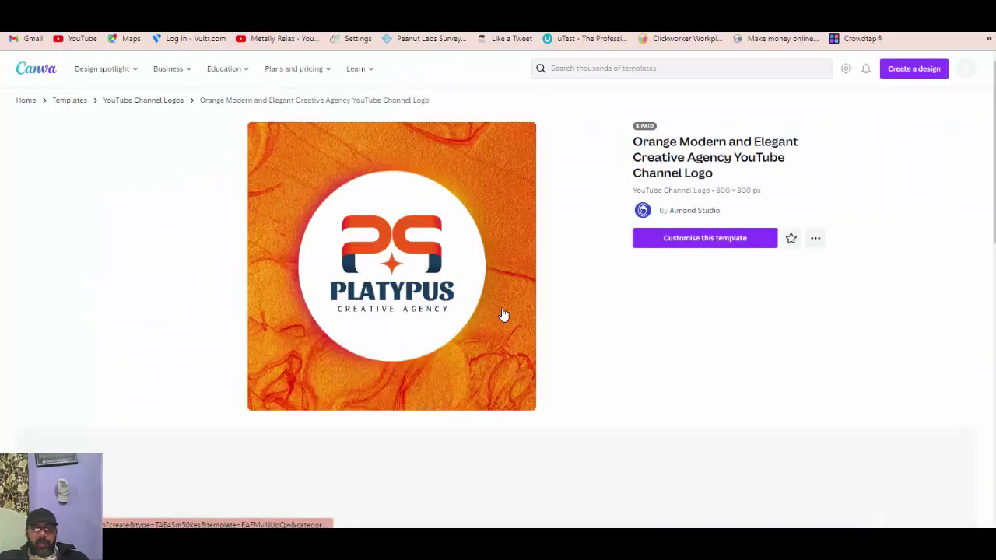
left_click(414, 304)
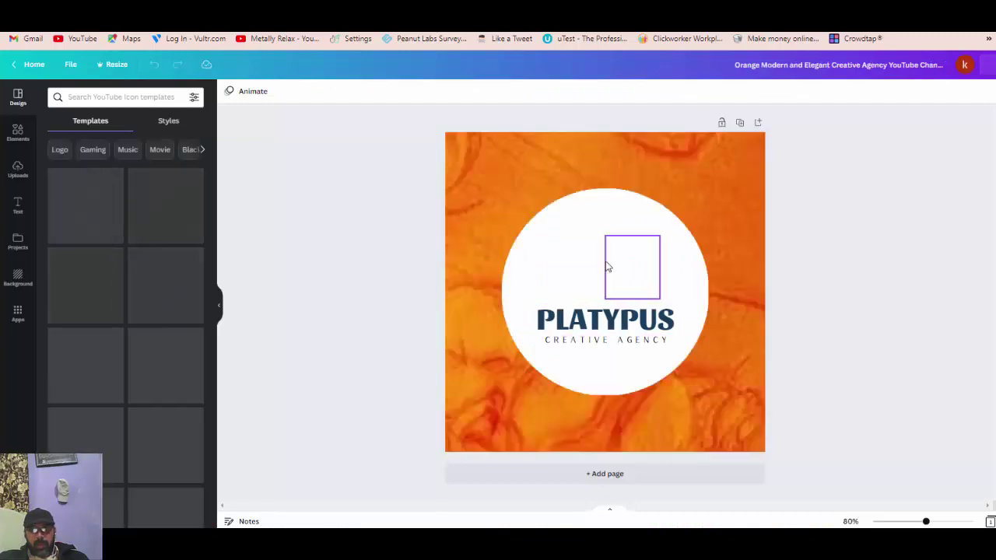
Copy the white circle, one half of the logo mark and both text lines from the Platypus design into the ZERO TECH design
left_click(528, 243)
mouse_move(566, 273)
left_mouse_down()
mouse_move(508, 409)
mouse_move(570, 265)
left_mouse_up()
left_click(589, 370, "shift")
left_click(598, 327, "shift")
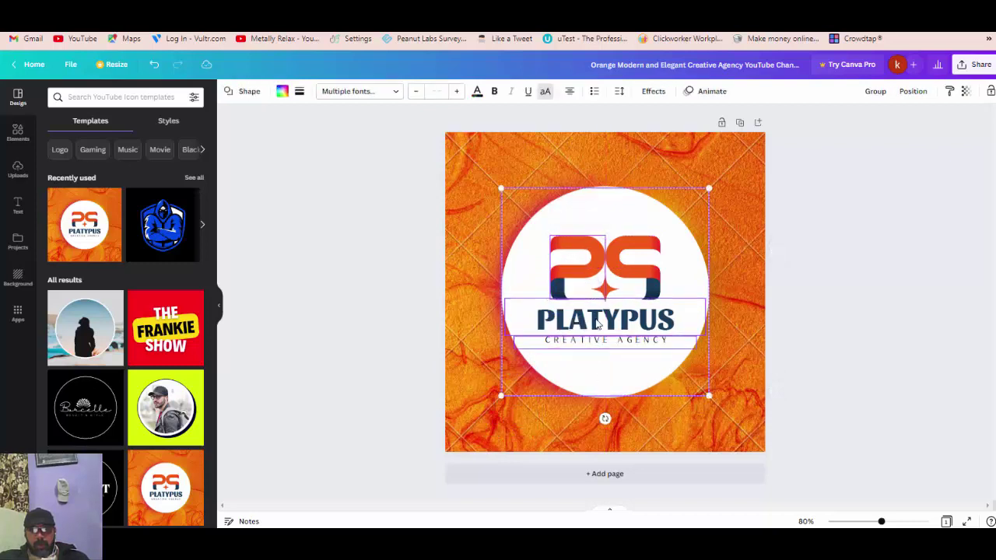
left_click(537, 254, "shift")
left_click(584, 214, "shift")
left_click(596, 217, "shift")
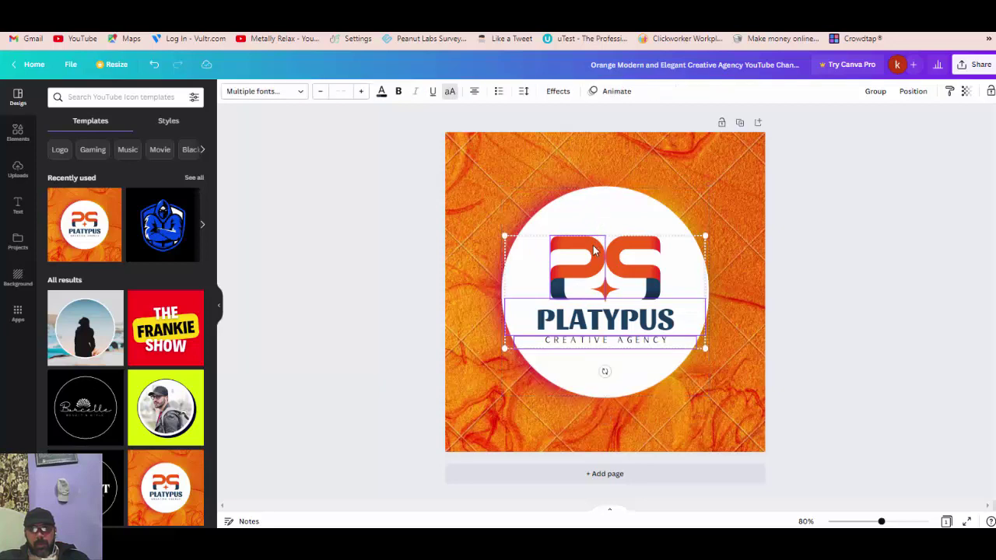
left_click(592, 215, "shift")
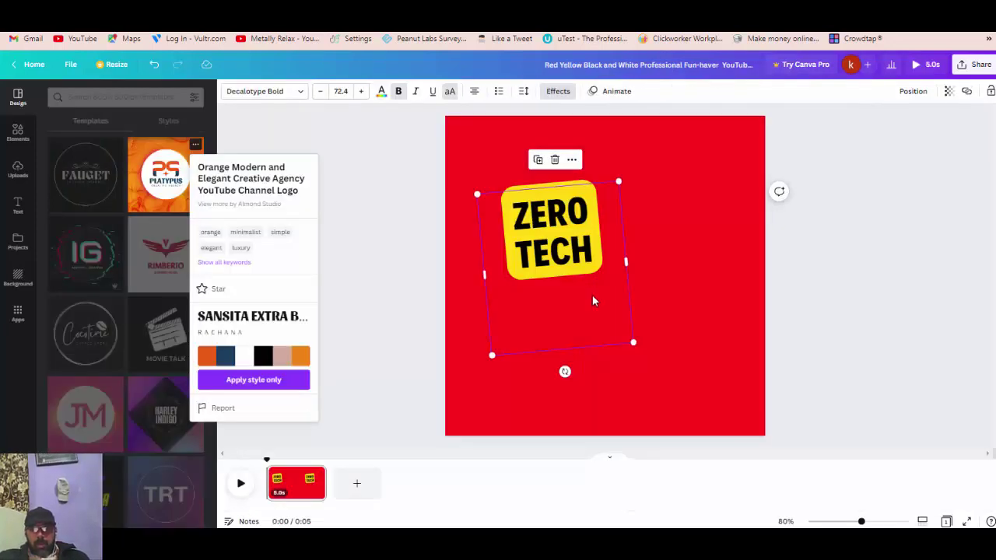
key("ctrl+v")
Copy the remaining half of the logo mark and the orange star from the Platypus design into the ZERO TECH design
left_click(844, 394)
left_click(629, 256)
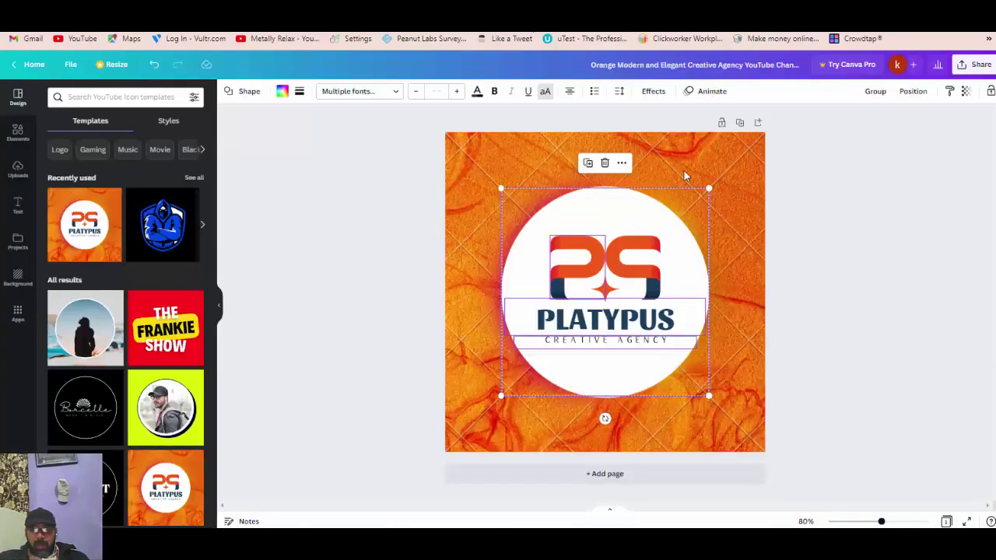
left_click(769, 320)
left_click(630, 268)
left_click(606, 300, "shift")
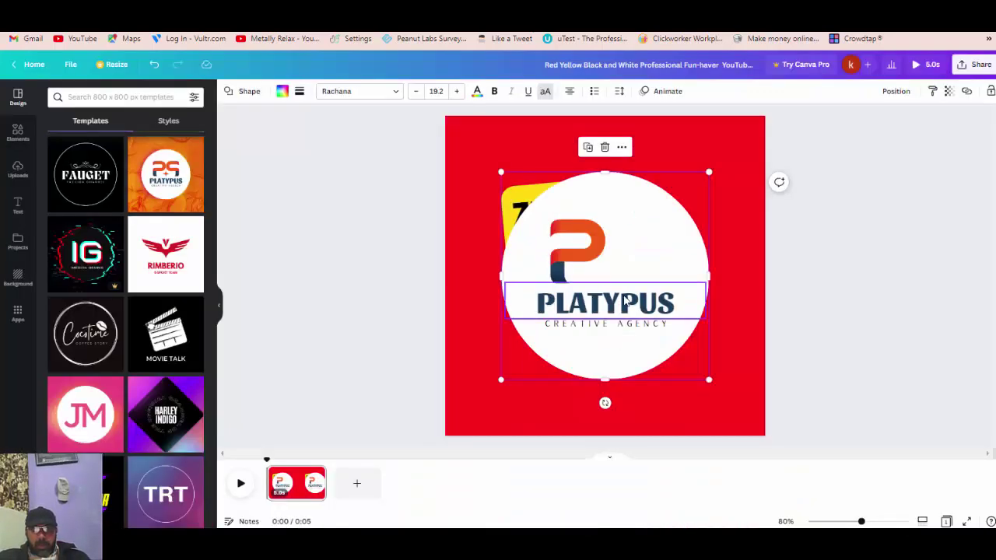
key("ctrl+v")
Shift the white circle slightly upward behind the pasted logo elements and open its layering options
left_click(670, 372)
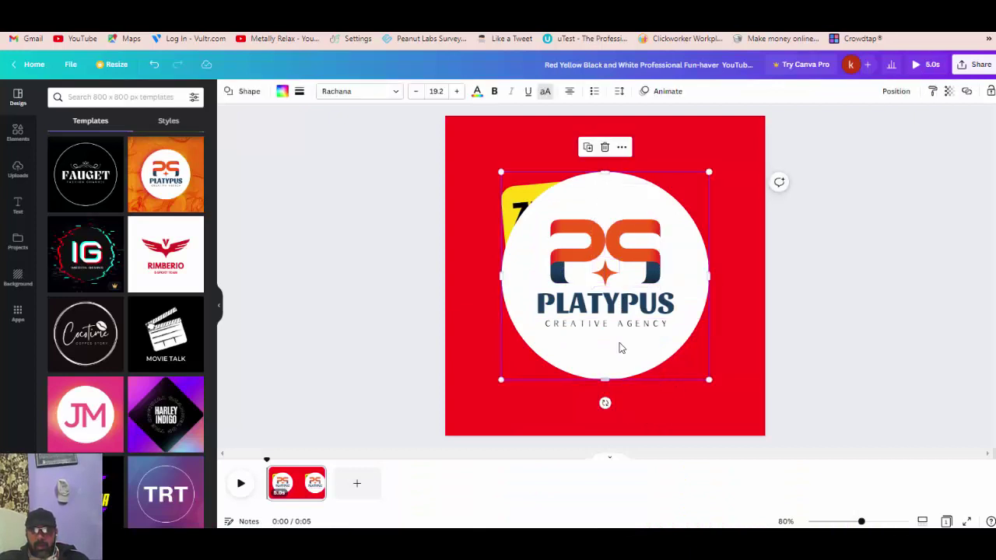
mouse_move(515, 210)
left_mouse_down()
mouse_move(462, 293)
mouse_move(519, 212)
mouse_move(519, 196)
left_mouse_up()
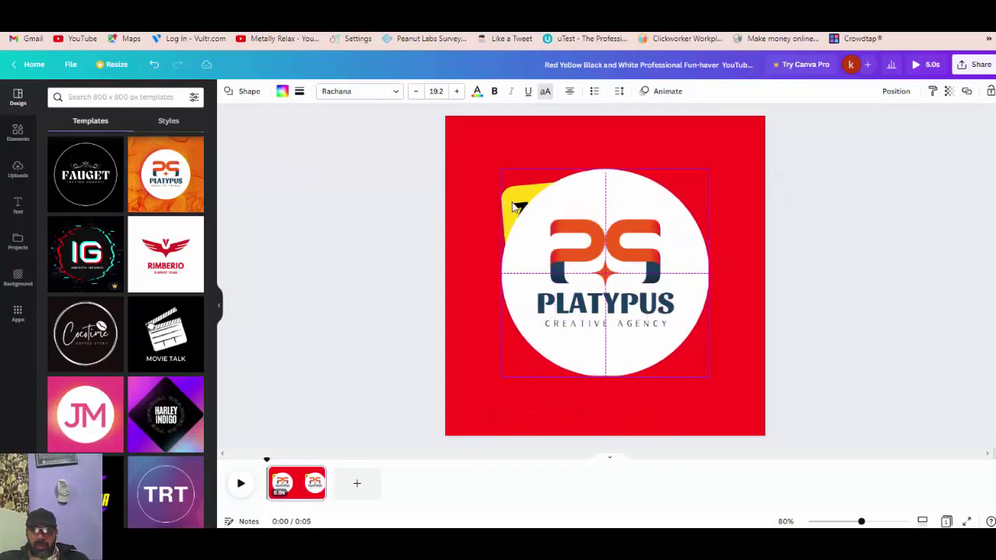
right_click(531, 219)
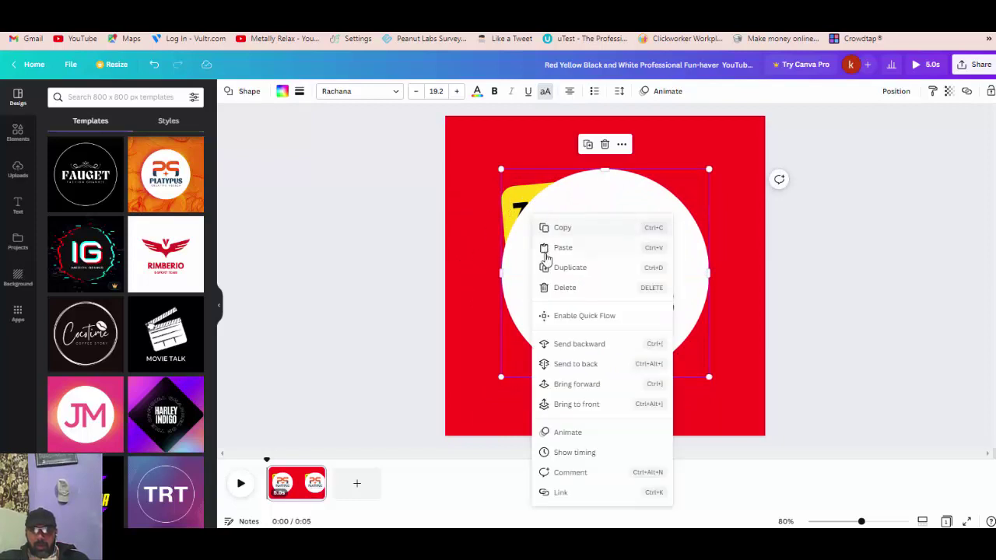
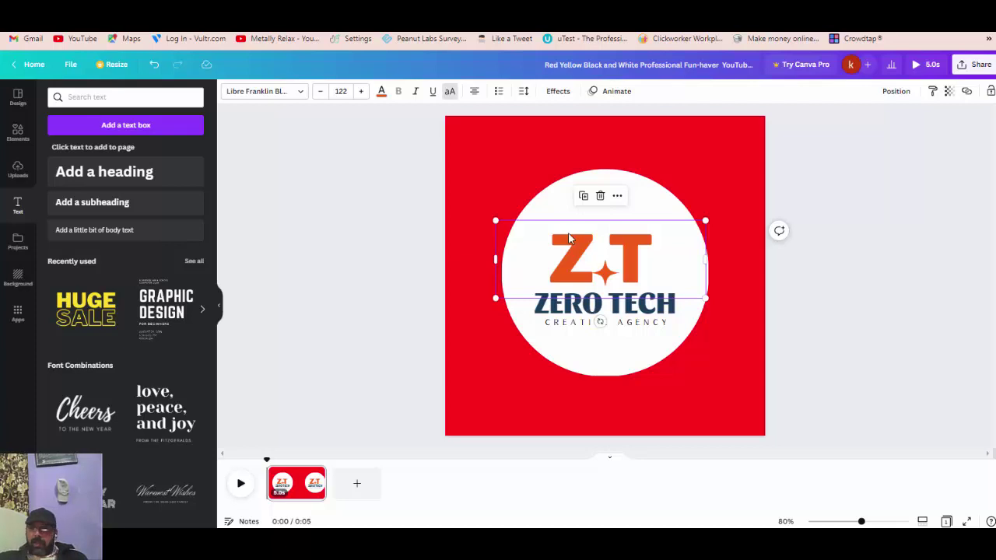
Try the Sansita Extra Bold, Archivo Black and Bukhari Script fonts on the large Z T letters
left_click_drag(631, 270, 626, 264)
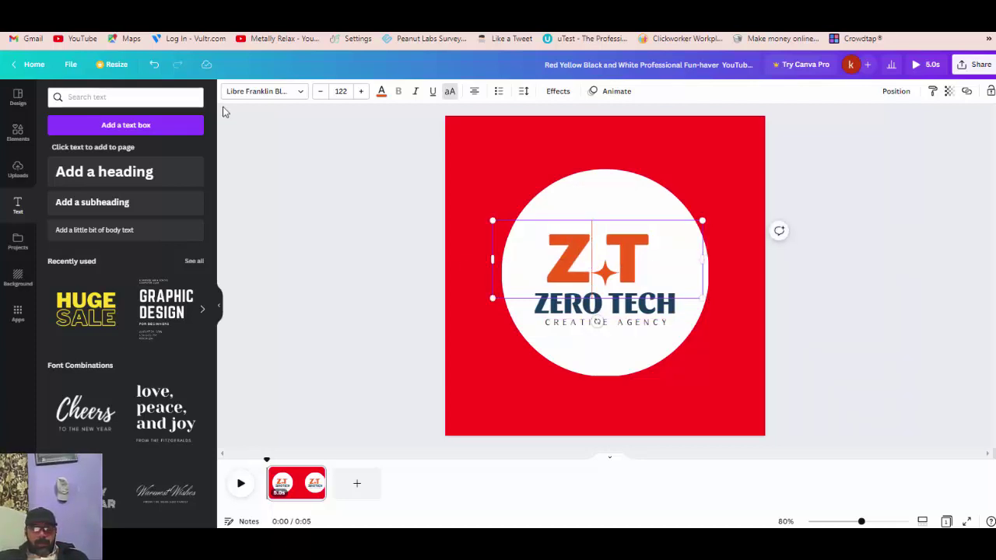
left_click(302, 92)
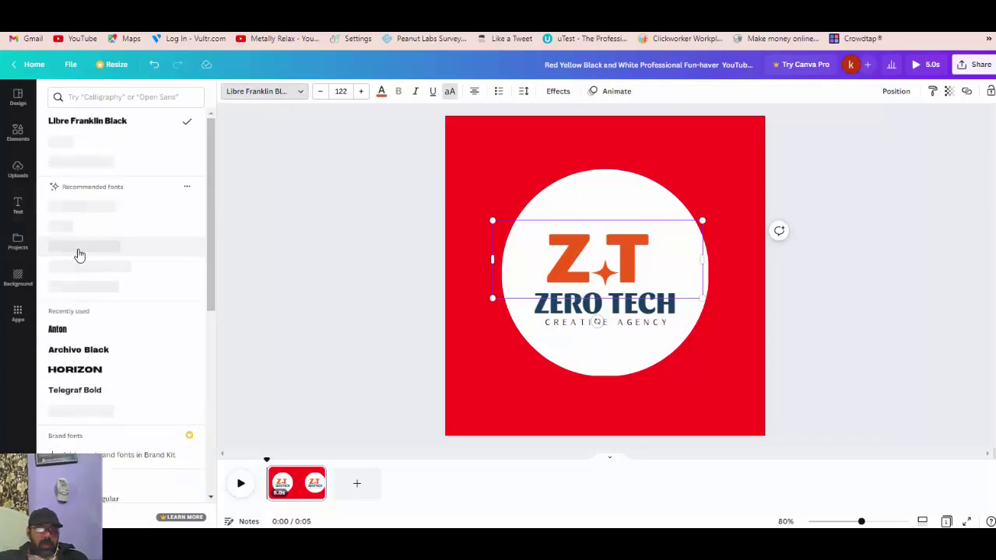
left_click(97, 249)
left_click(82, 161)
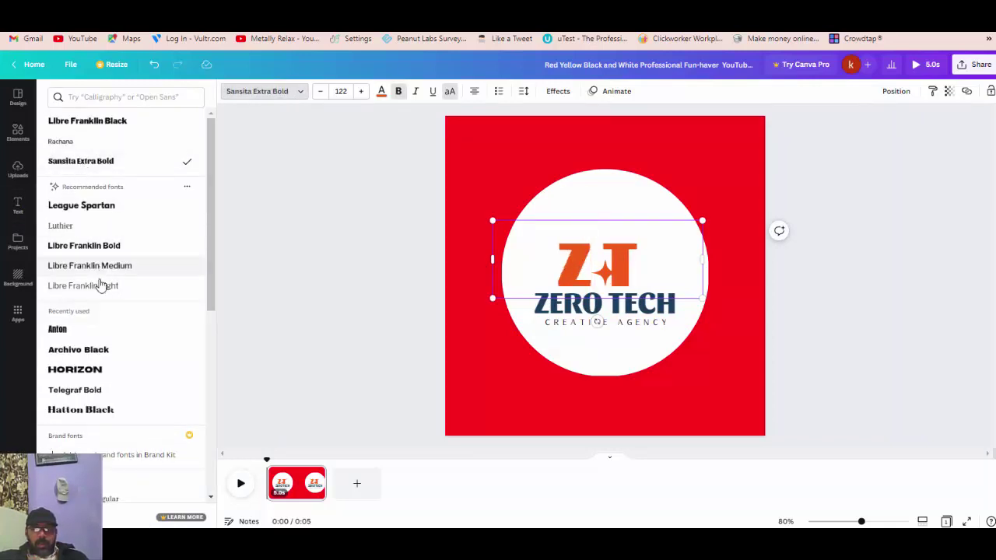
left_click(74, 350)
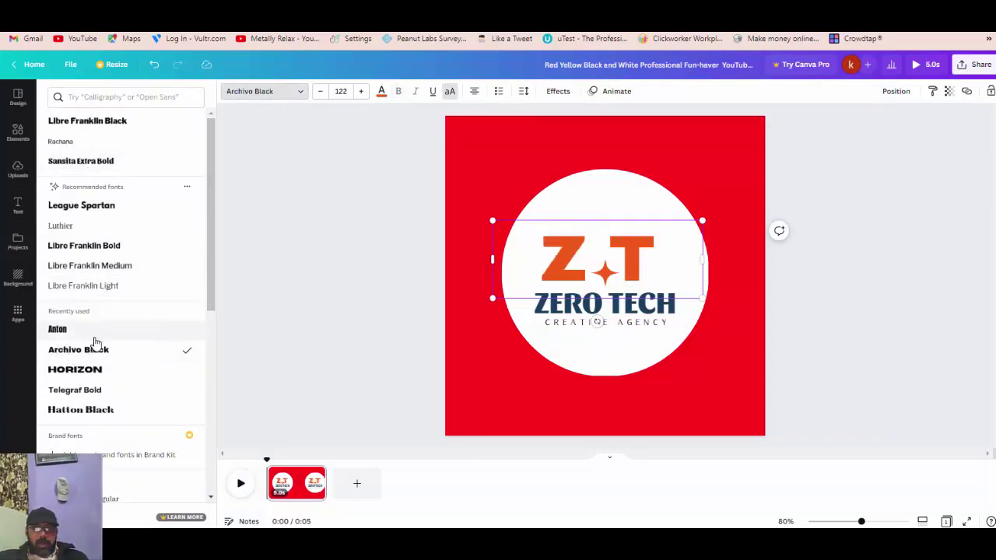
scroll(96, 342, "down", 2)
scroll(95, 342, "down", 3)
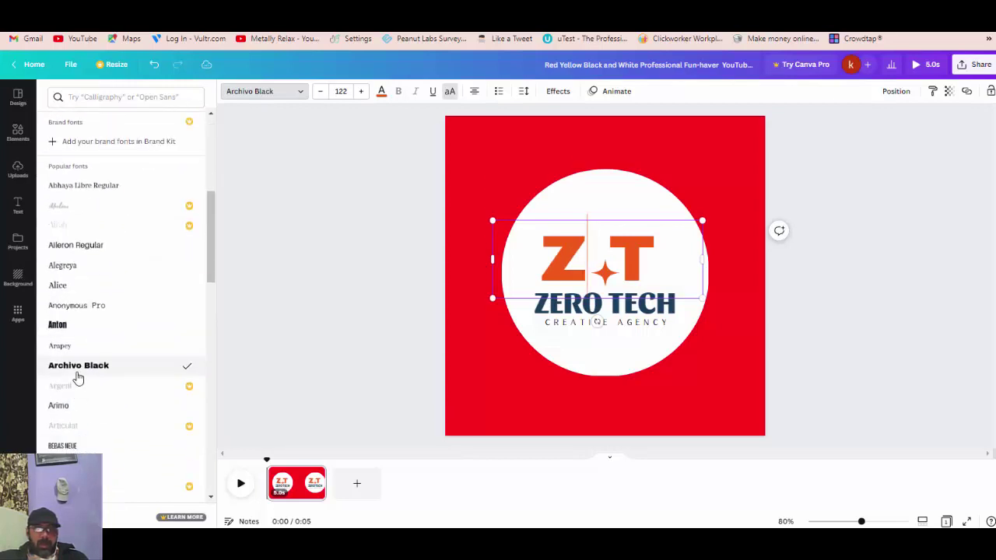
scroll(78, 376, "down", 2)
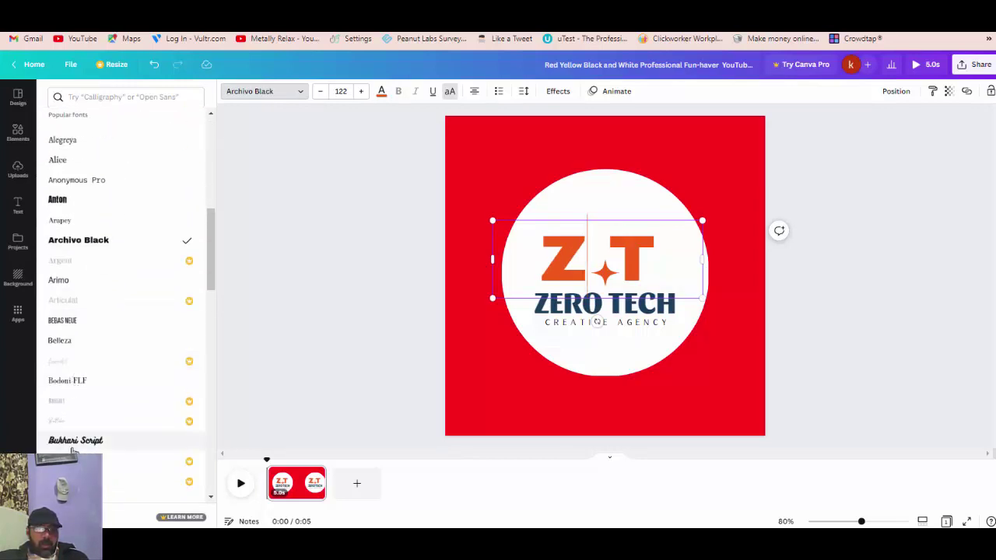
scroll(81, 431, "down", 4)
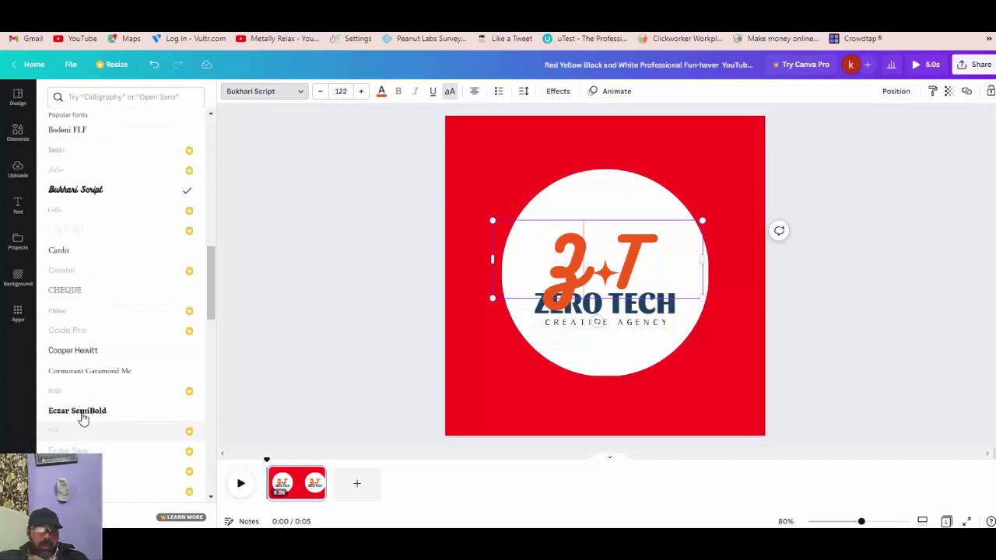
Set the font of the Z T letters to Eczar SemiBold and shift them slightly right above ZERO TECH
left_click(78, 412)
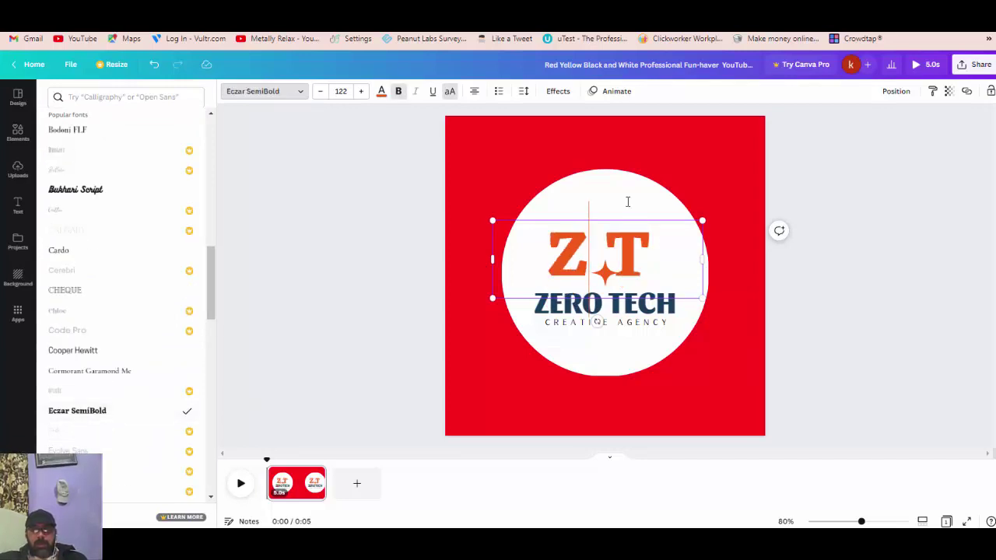
left_click(641, 284)
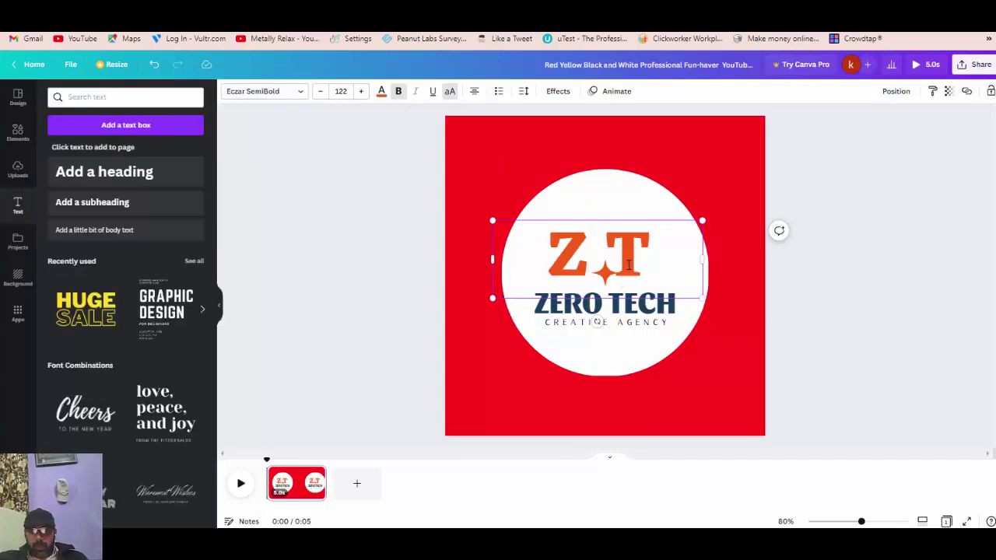
left_click(845, 336)
left_click(636, 265)
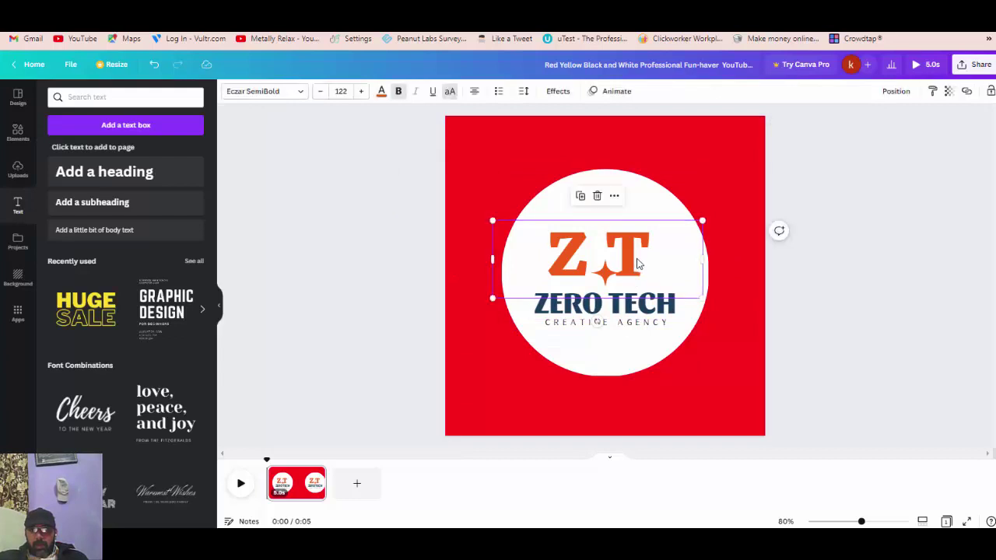
left_click(835, 387)
Delete the CREATIVE AGENCY text line below ZERO TECH
double_click(622, 327)
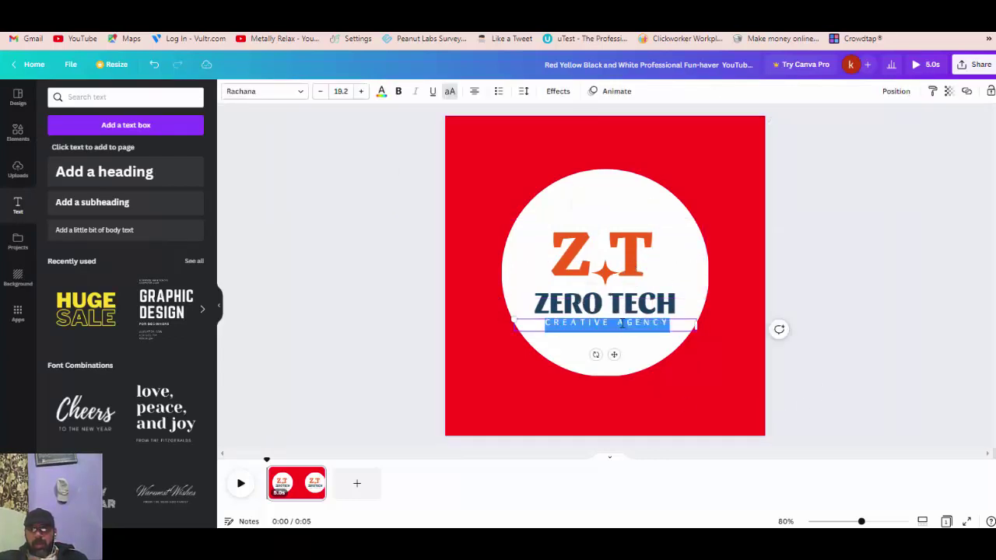
left_click(649, 333)
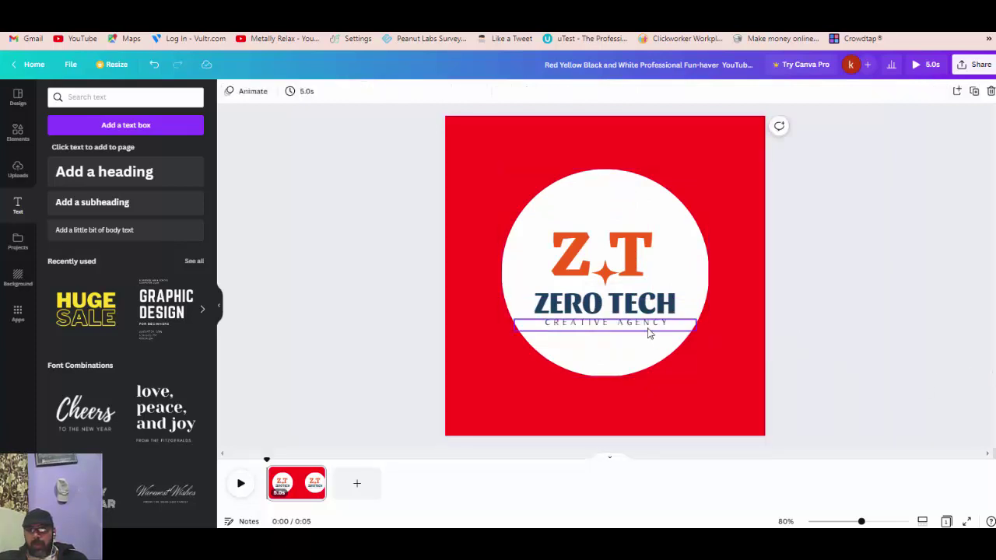
left_click(651, 334)
key("Delete")
Nudge the Z T letters down slightly, closer to the ZERO TECH text
left_click(605, 251)
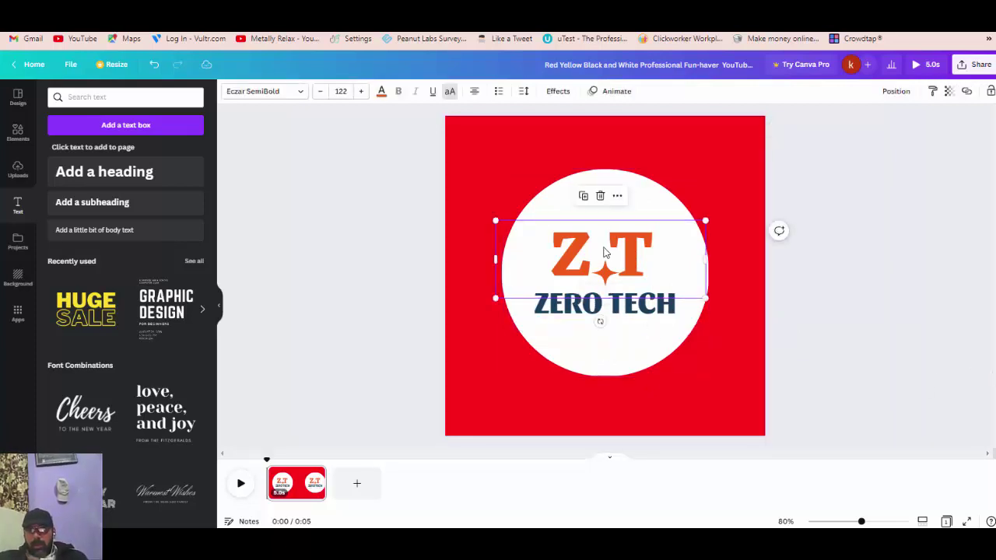
key("Down")
key("Down")
key("Down")
key("Down")
key("Down")
key("Down")
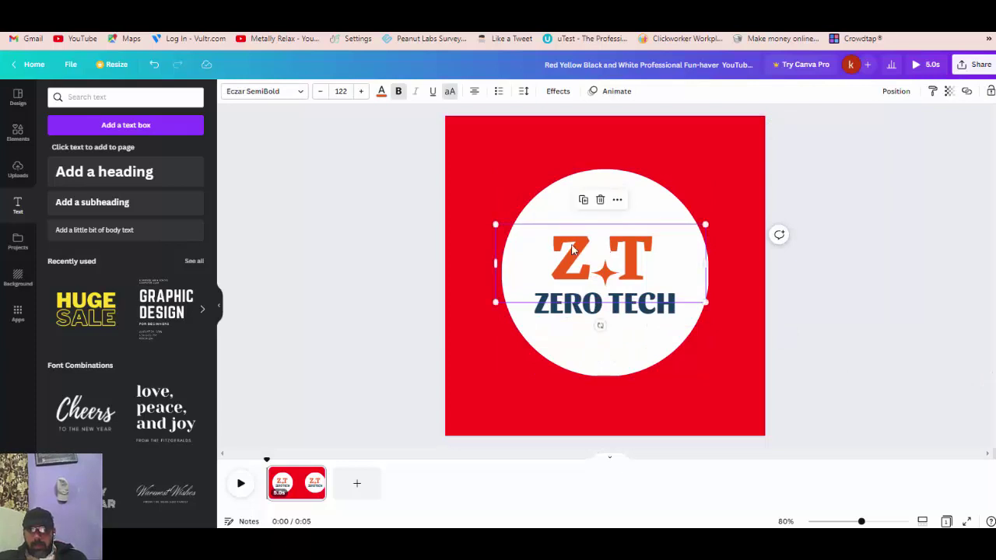
Change the colour of the Z T letters to the dark blue document colour of the ZERO TECH text
left_click(609, 268)
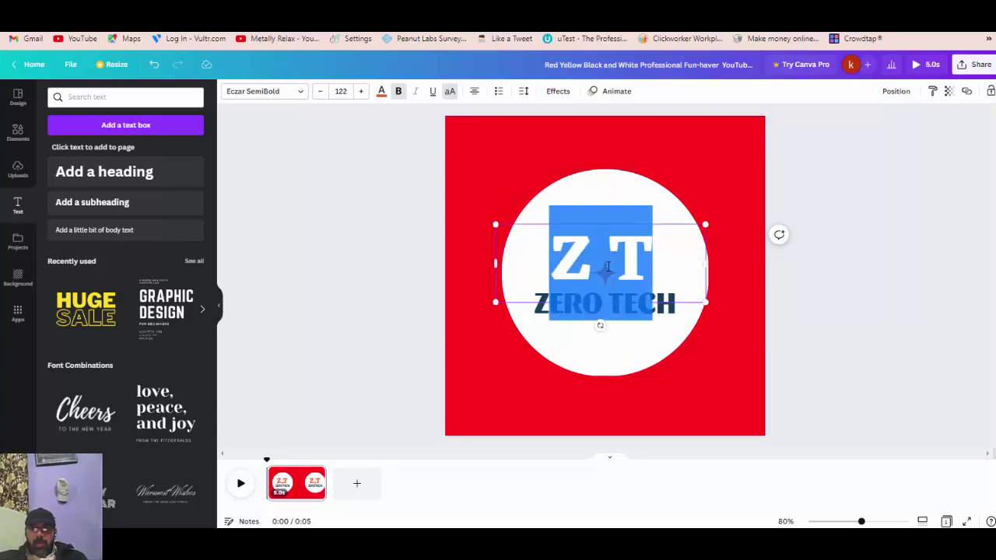
left_click(608, 271)
left_click_drag(600, 265, 557, 261)
left_click_drag(647, 259, 555, 250)
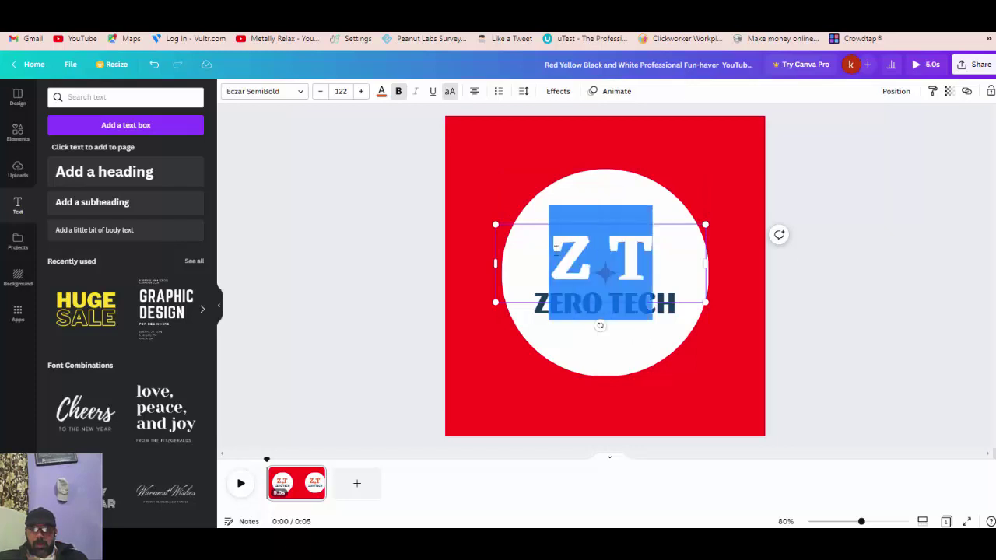
left_click(382, 91)
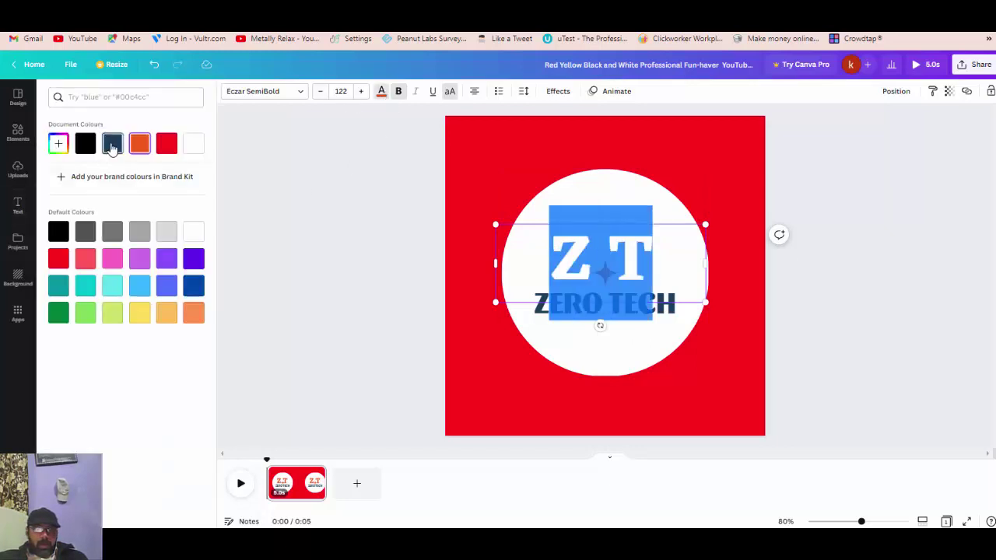
left_click(375, 328)
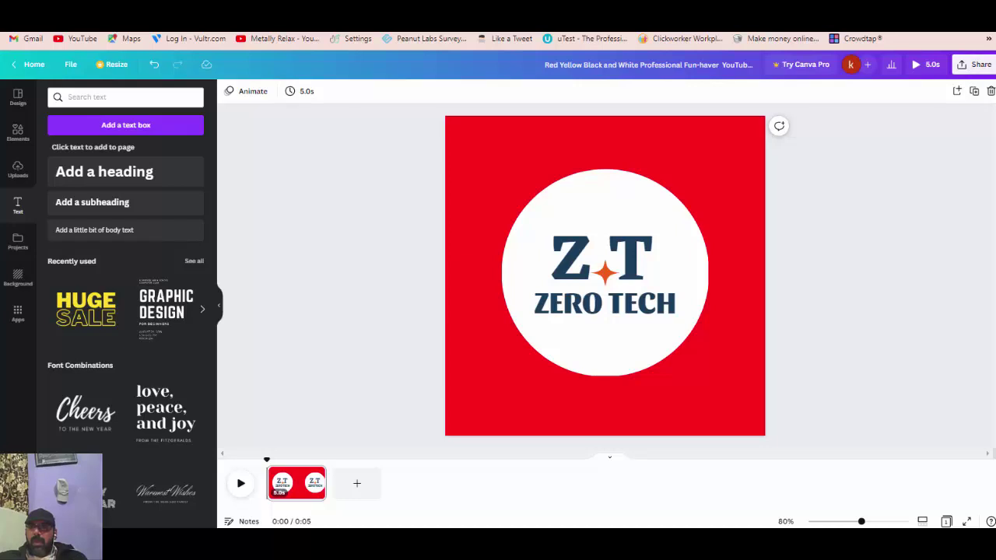
Download the finished logo as a JPG image
left_click(974, 64)
left_click(976, 303)
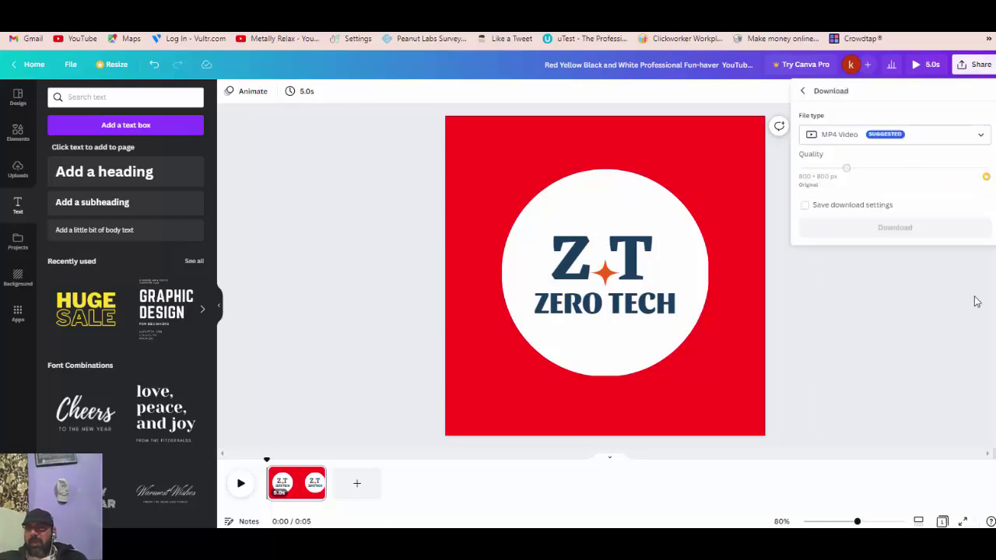
left_click(932, 137)
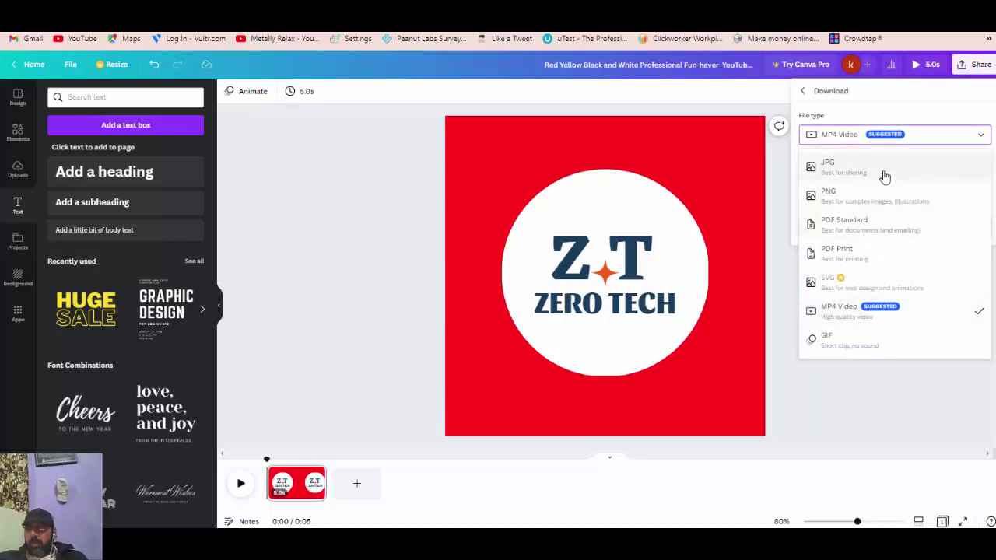
left_click(884, 176)
left_click(918, 262)
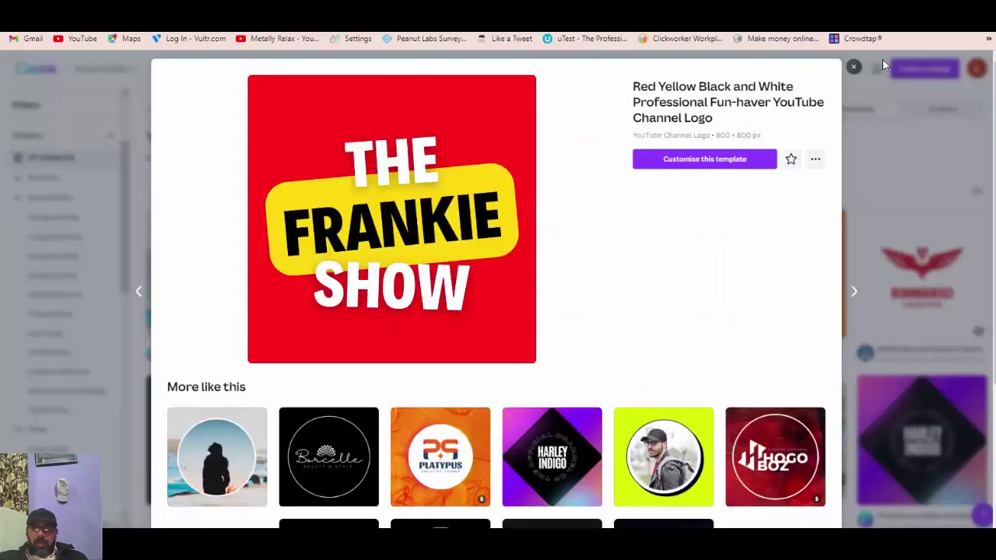
Close the logo template preview, return to the Canva home page and create a blank YouTube Banner design
key("Escape")
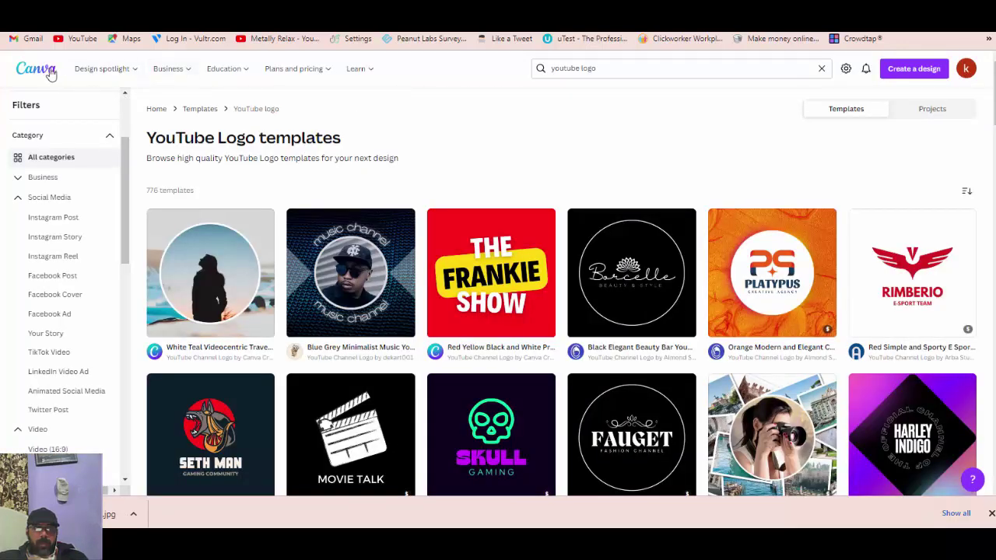
left_click(43, 70)
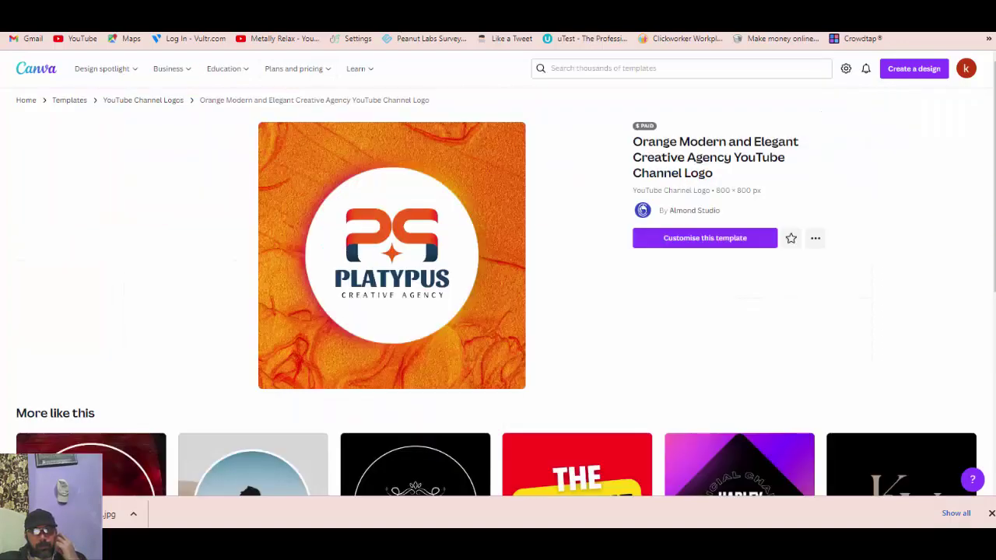
scroll(397, 185, "down", 5)
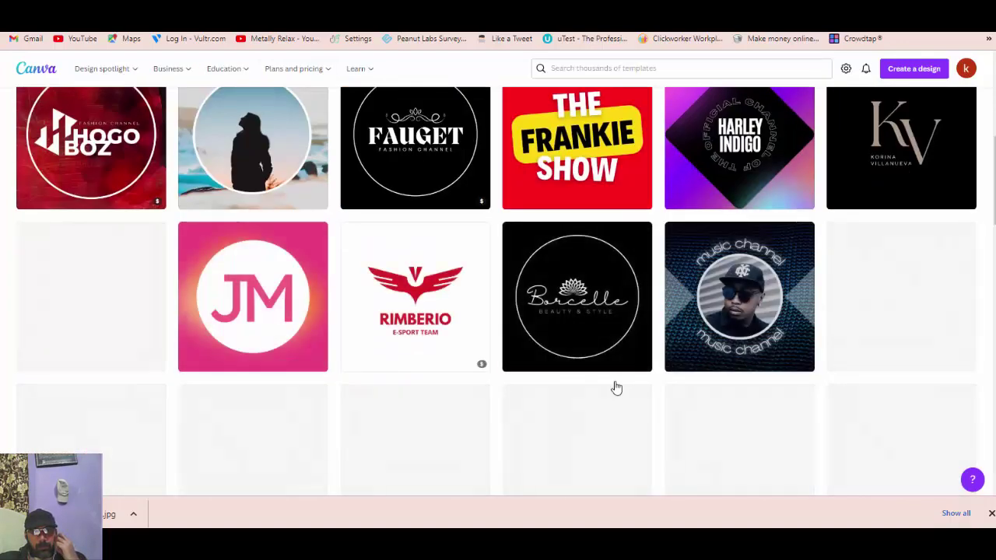
scroll(399, 414, "down", 5)
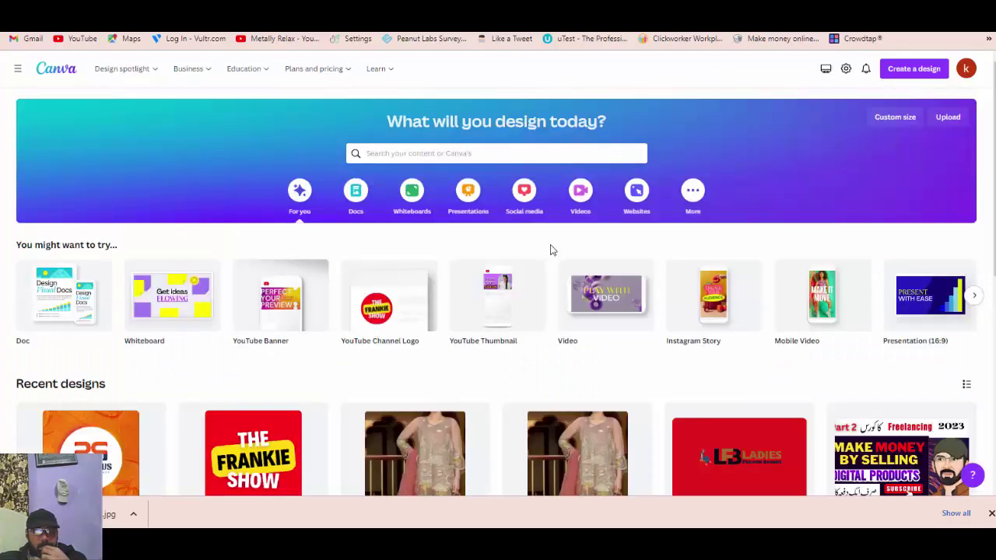
scroll(493, 389, "down", 3)
scroll(494, 389, "up", 3)
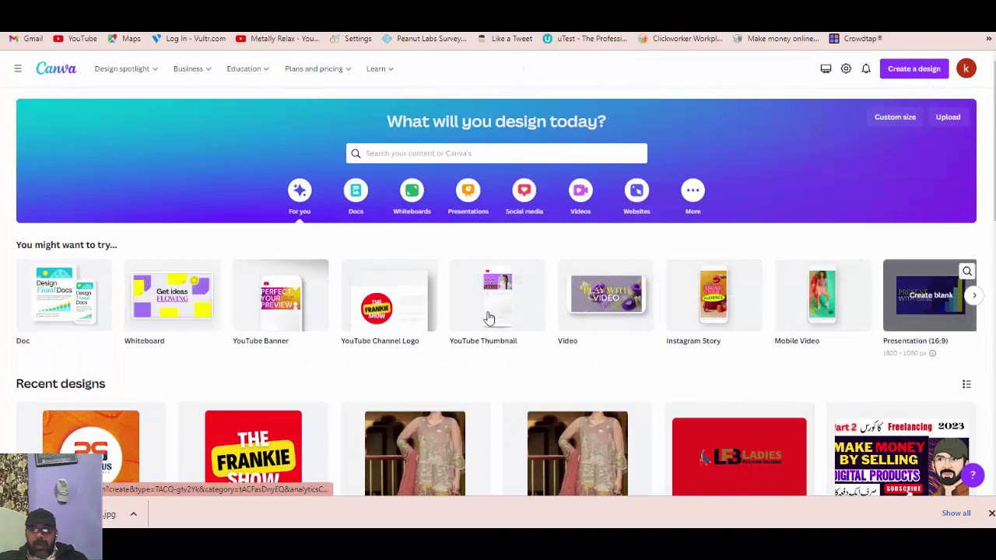
left_click(273, 312)
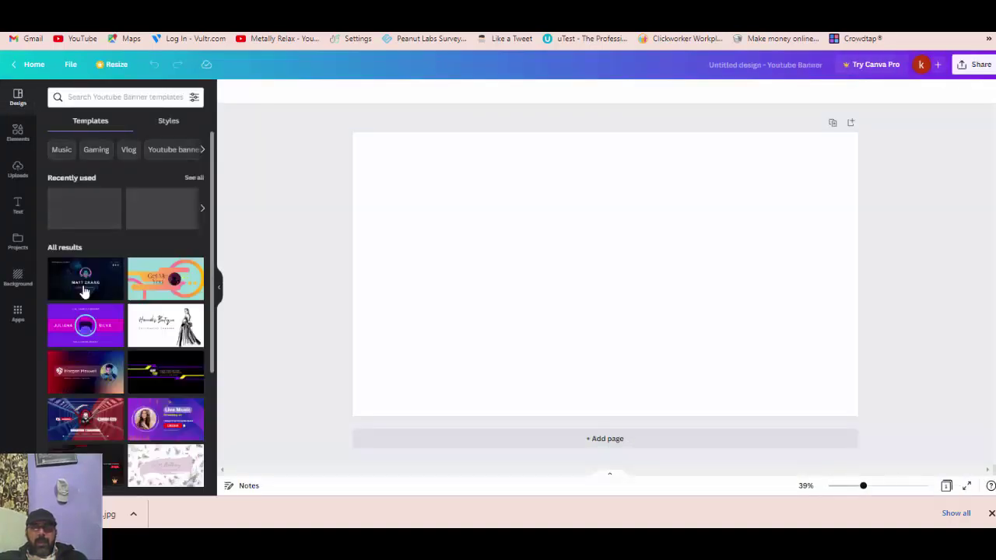
Add the previously uploaded JAIDTECH 151 banner image with the Viewable on TV, desktop and all devices guides to the blank page
scroll(81, 311, "down", 5)
left_click(18, 167)
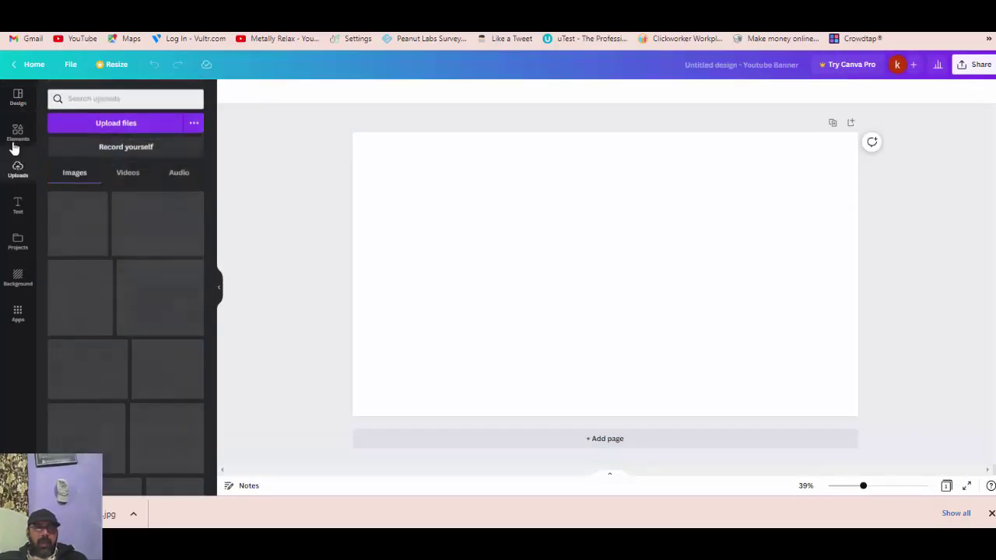
left_click(16, 137)
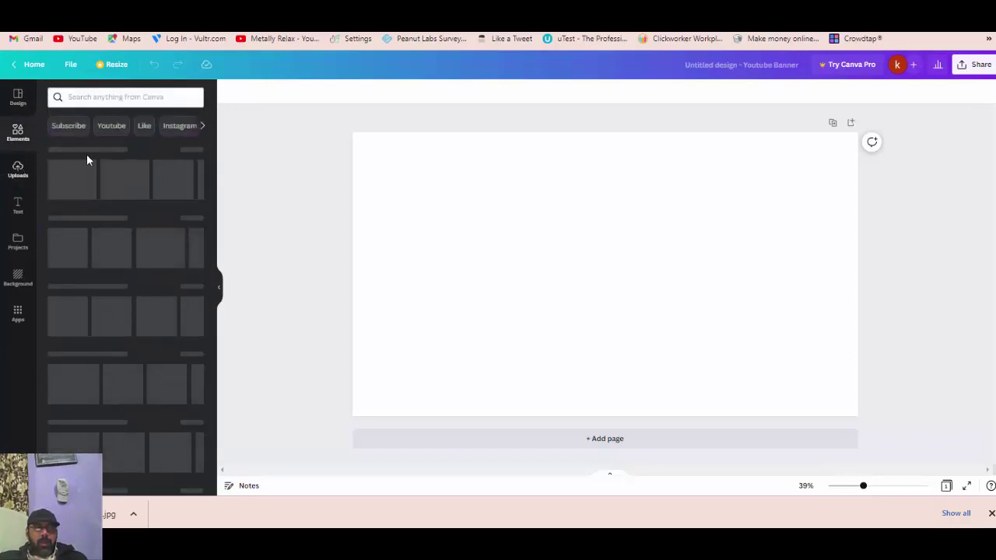
left_click(17, 169)
scroll(107, 435, "down", 10)
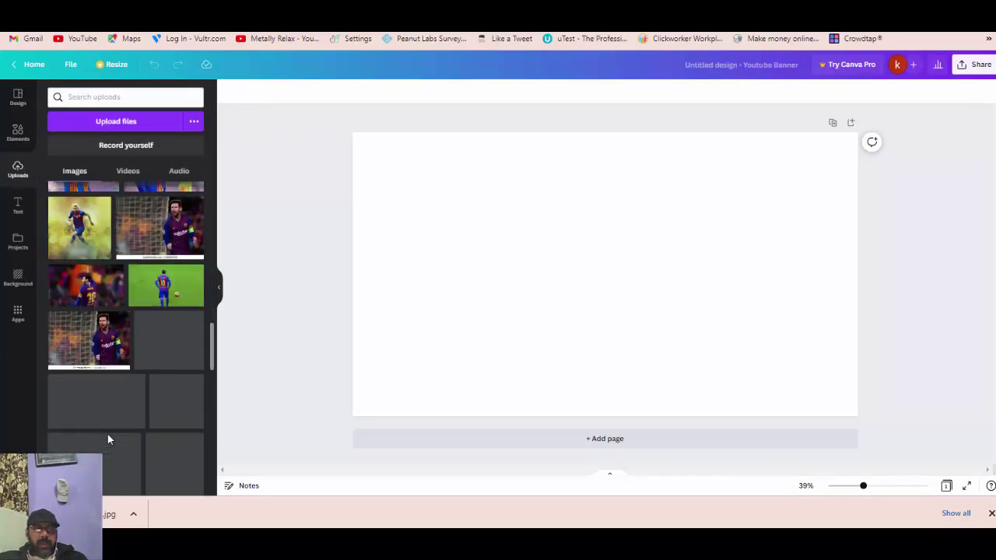
scroll(108, 436, "down", 6)
scroll(107, 436, "up", 2)
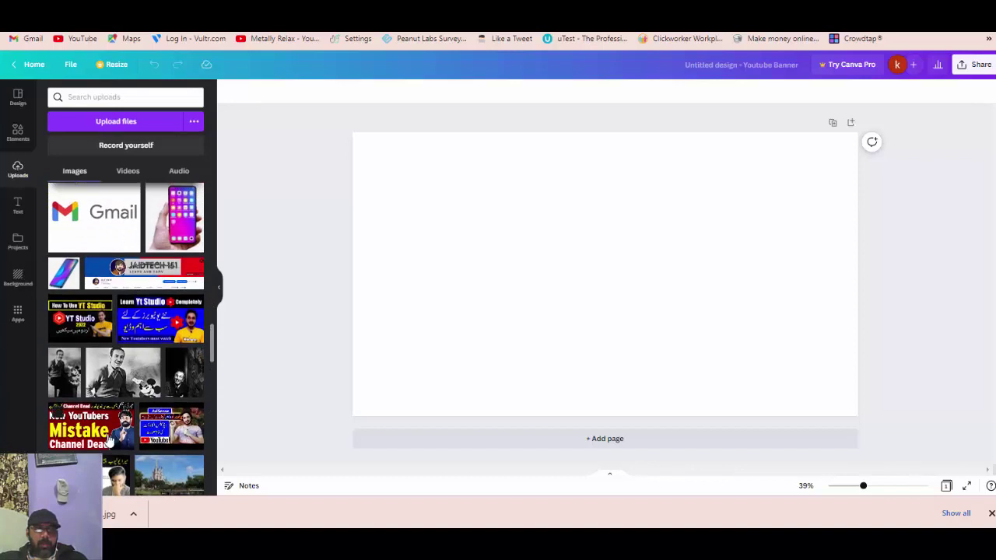
scroll(109, 440, "down", 5)
left_click(148, 394)
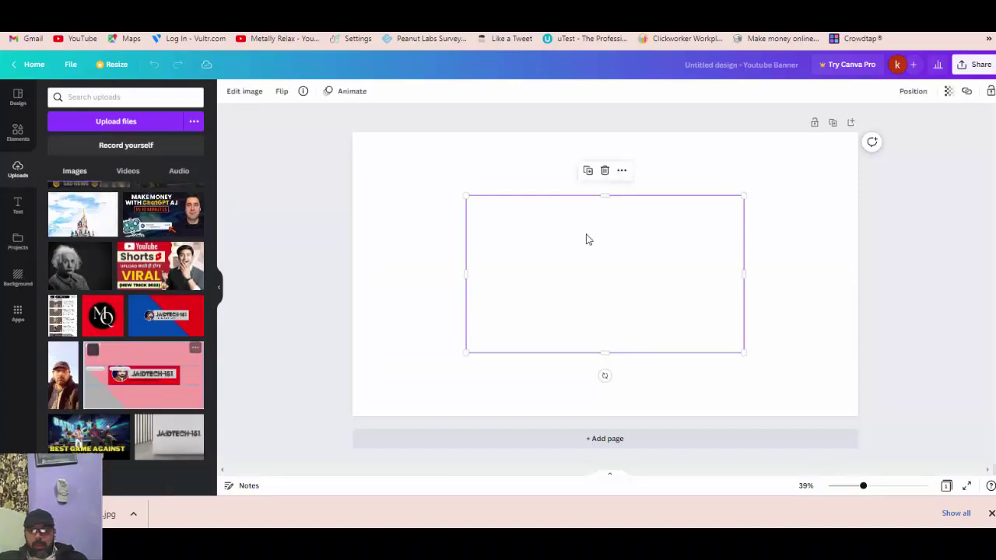
left_click(443, 323)
left_click(469, 350)
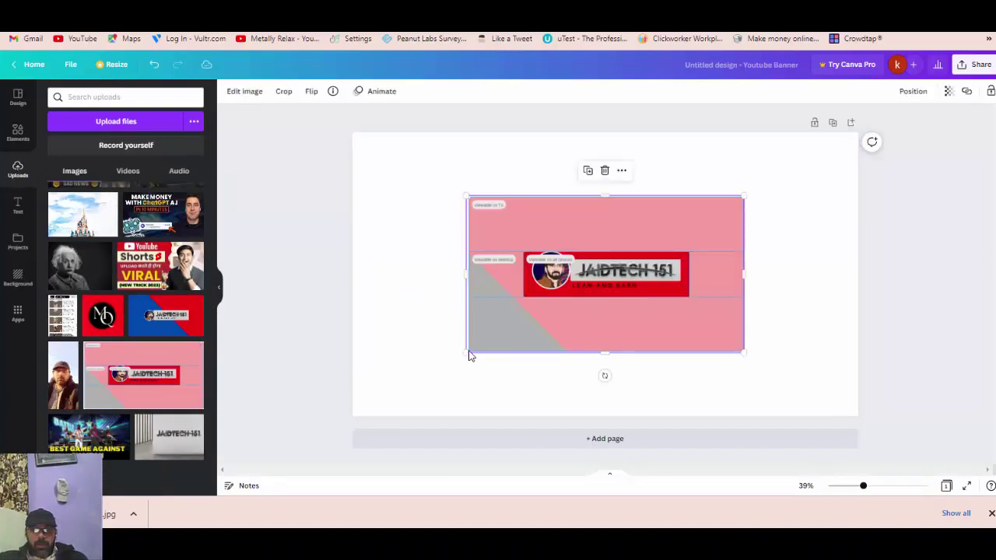
Enlarge the banner guide image to fill the whole page
left_click_drag(465, 353, 351, 417)
left_click_drag(744, 198, 856, 128)
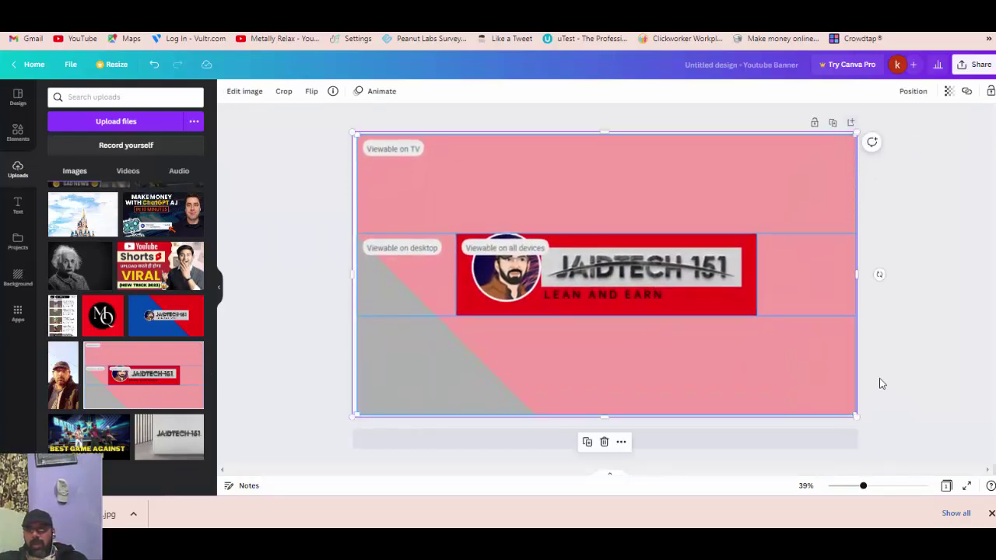
left_click(919, 386)
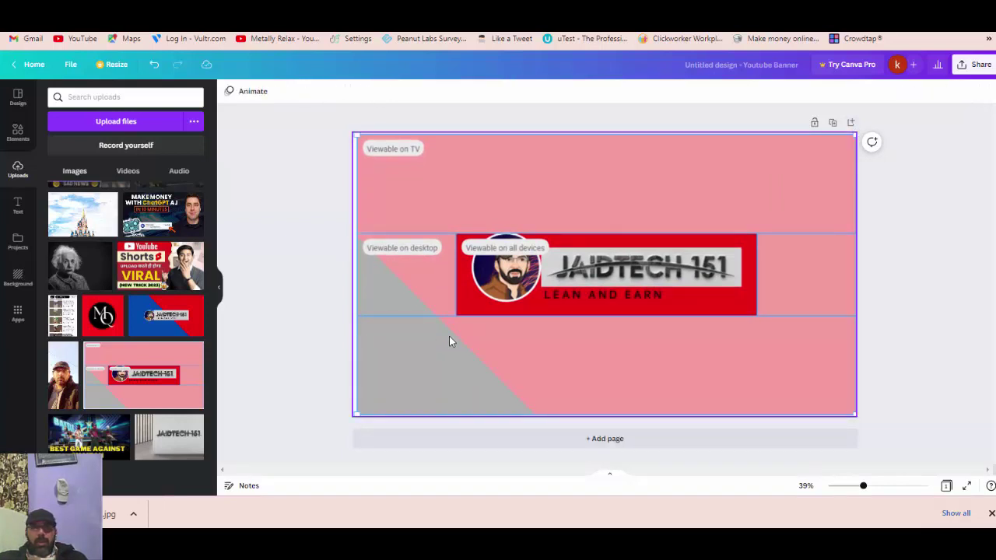
left_click(414, 332)
left_click_drag(349, 275, 349, 273)
left_click(975, 311)
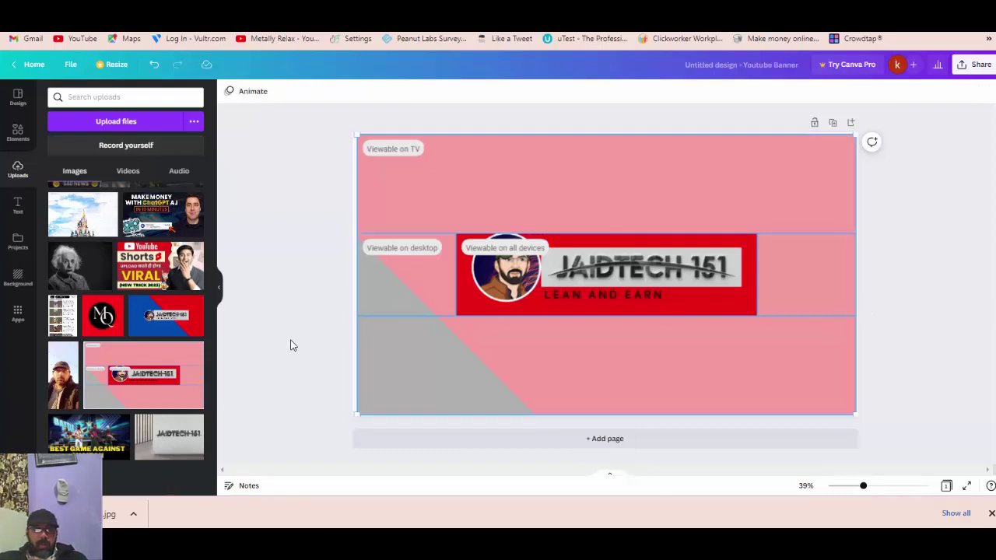
Upload the red ZERO TECH logo image from the Downloads folder to the design's uploads
left_click(17, 128)
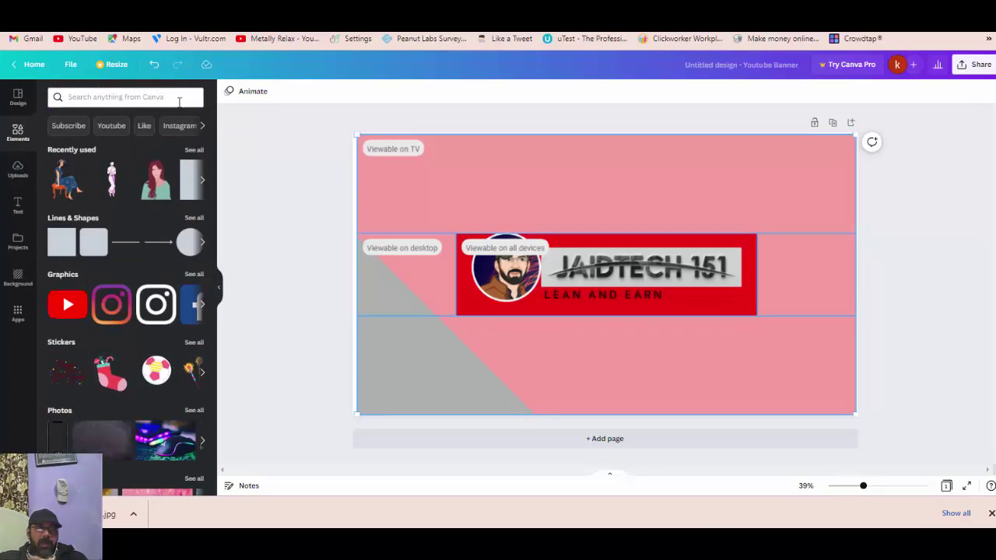
left_click(4, 178)
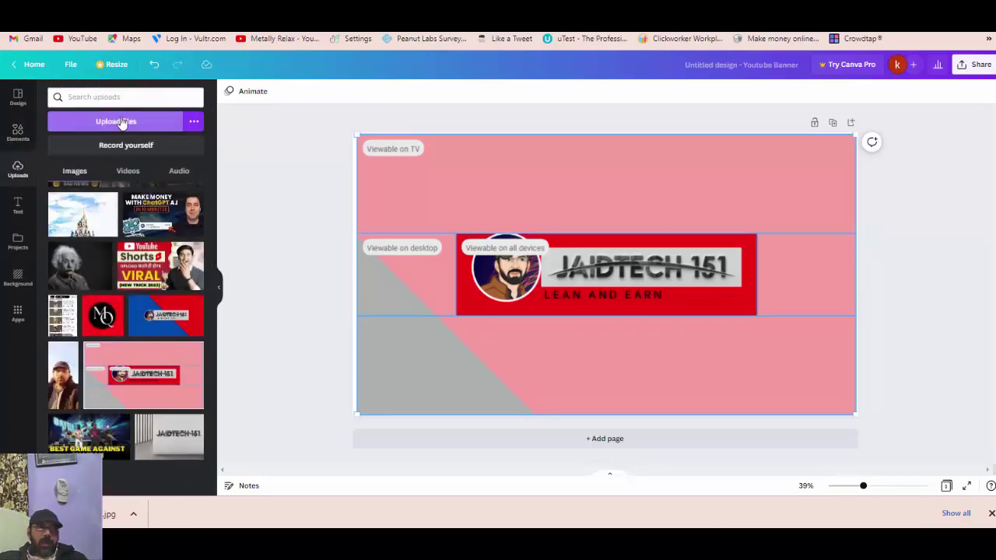
left_click(114, 114)
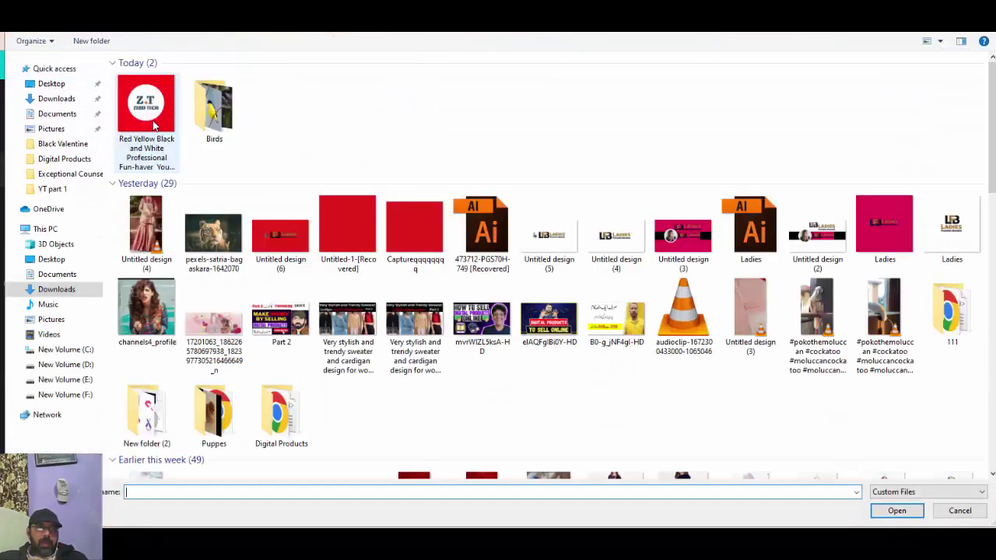
double_click(159, 130)
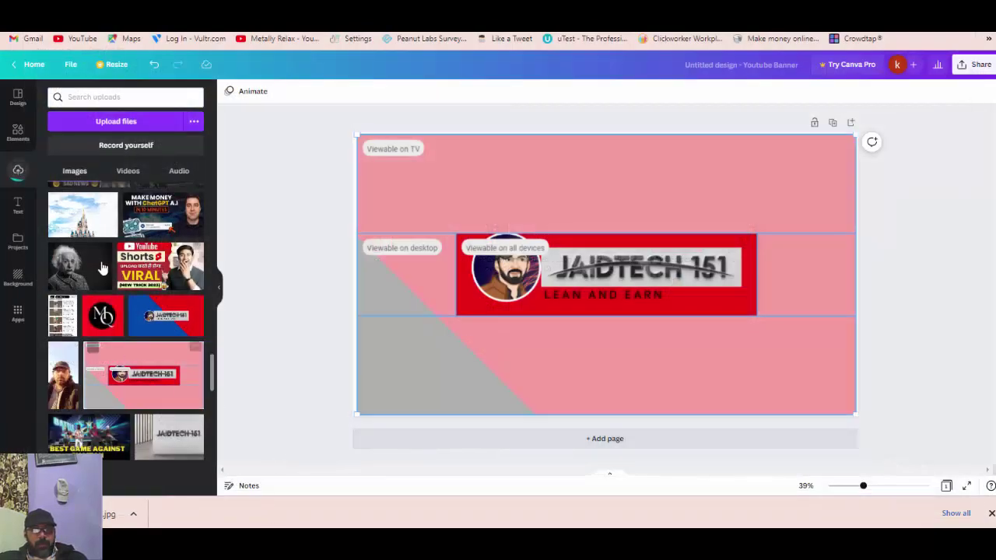
Search the elements for "Photo frame" and show all results in the Frames category
left_click(17, 137)
left_click(112, 97)
type("F")
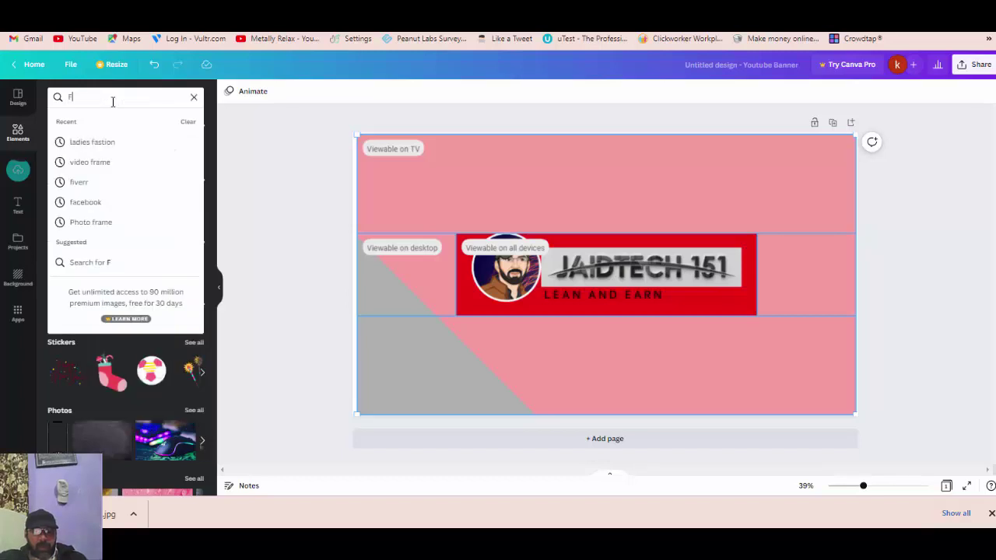
type("ra")
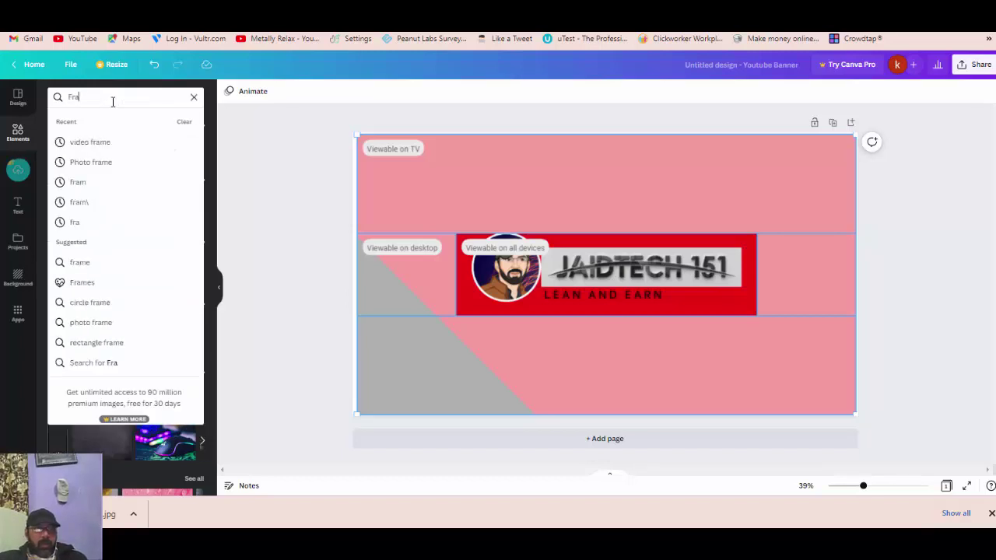
left_click(105, 162)
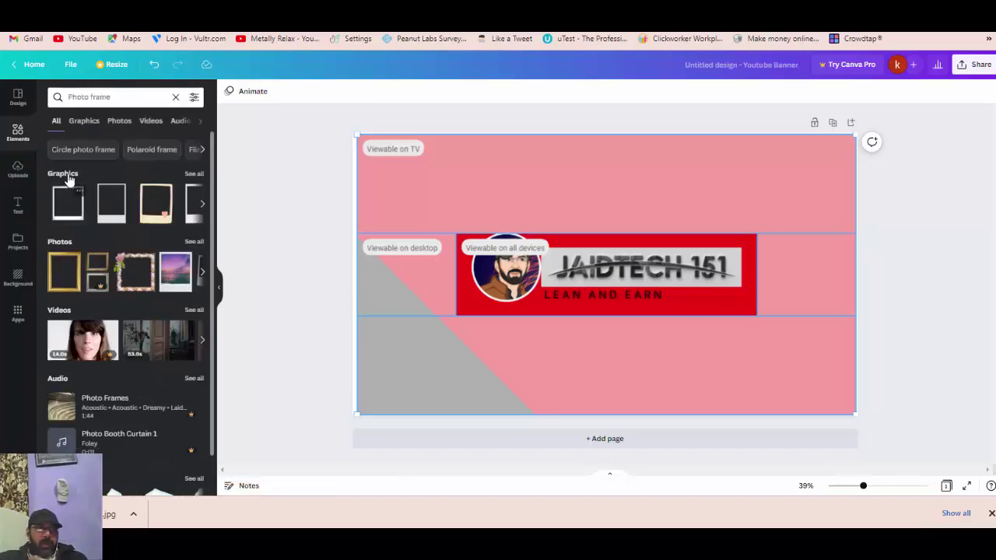
left_click(64, 174)
left_click(56, 123)
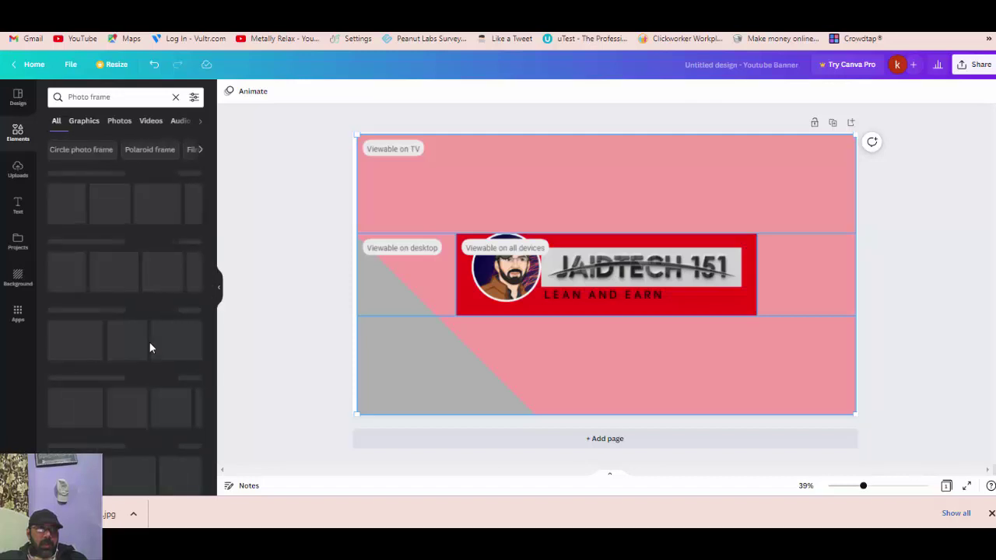
scroll(155, 370, "down", 1)
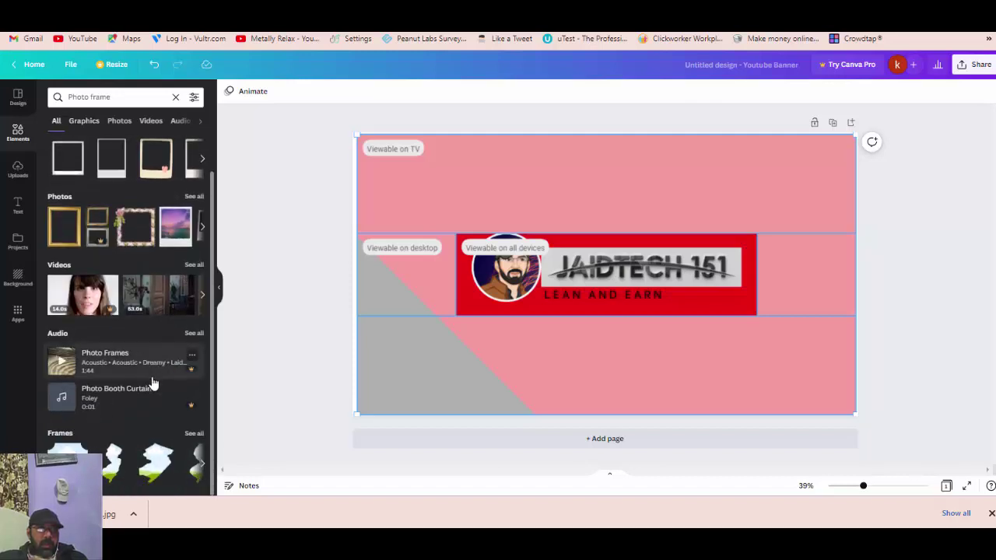
left_click(195, 434)
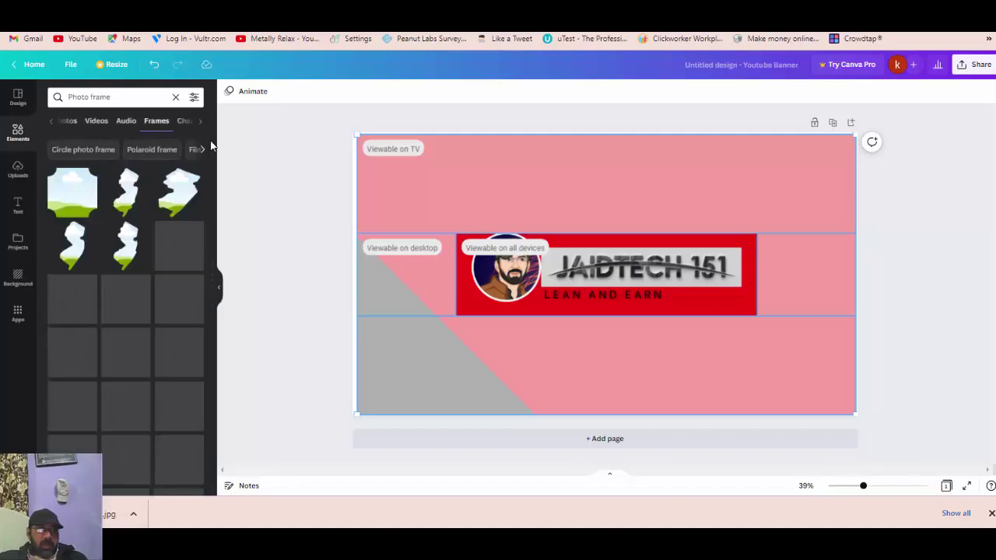
scroll(164, 372, "down", 1)
Add a circular frame with a square picture area, place it over the JAIDTECH 151 portrait and shrink it slightly
left_click(81, 400)
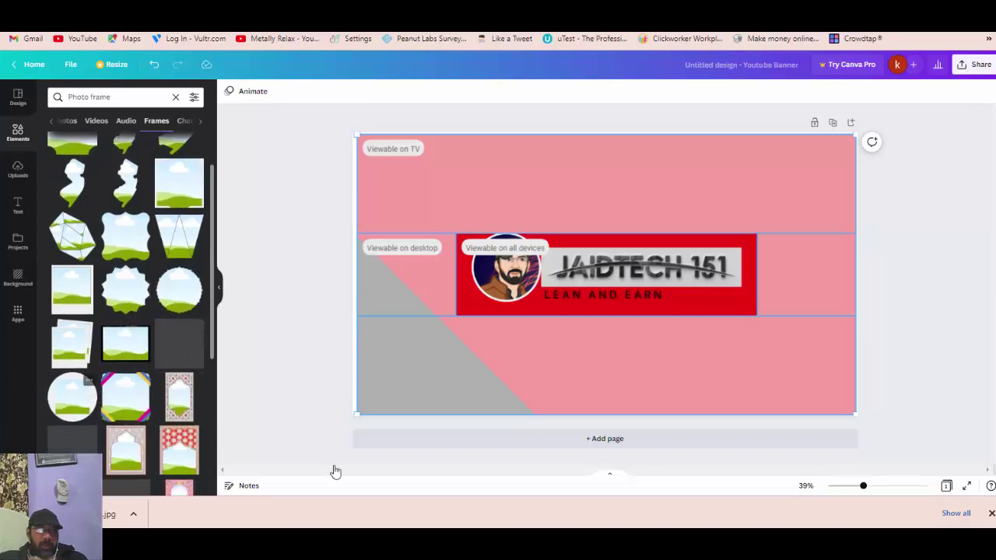
left_click_drag(609, 309, 501, 307)
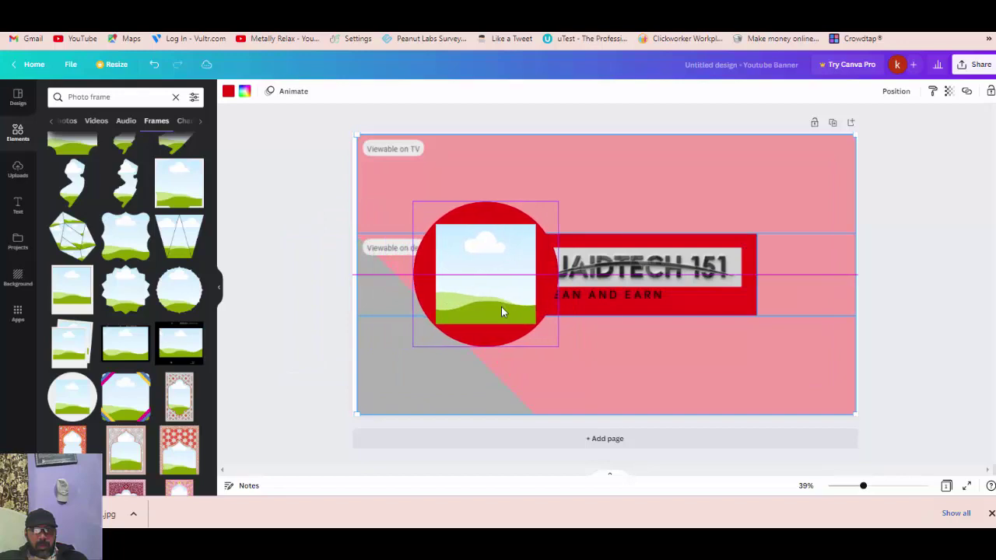
left_click_drag(557, 347, 550, 338)
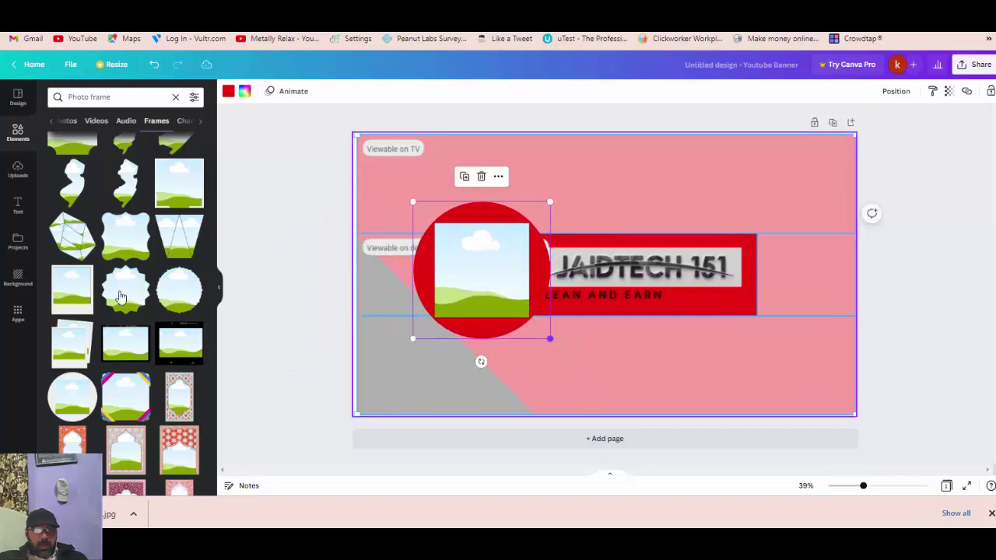
Fill the red-bordered circular frame with the uploaded ZERO TECH logo
left_click(22, 179)
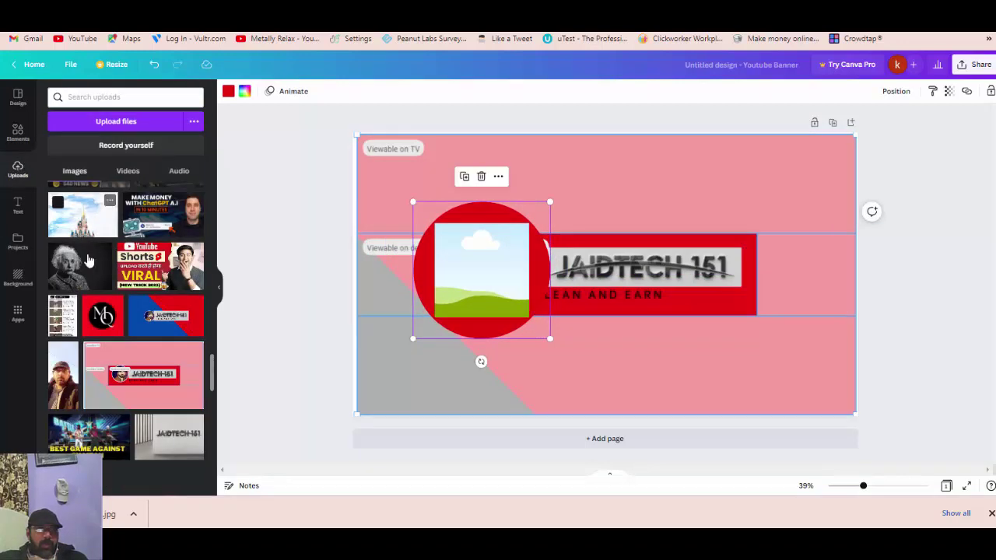
left_click_drag(83, 225, 479, 336)
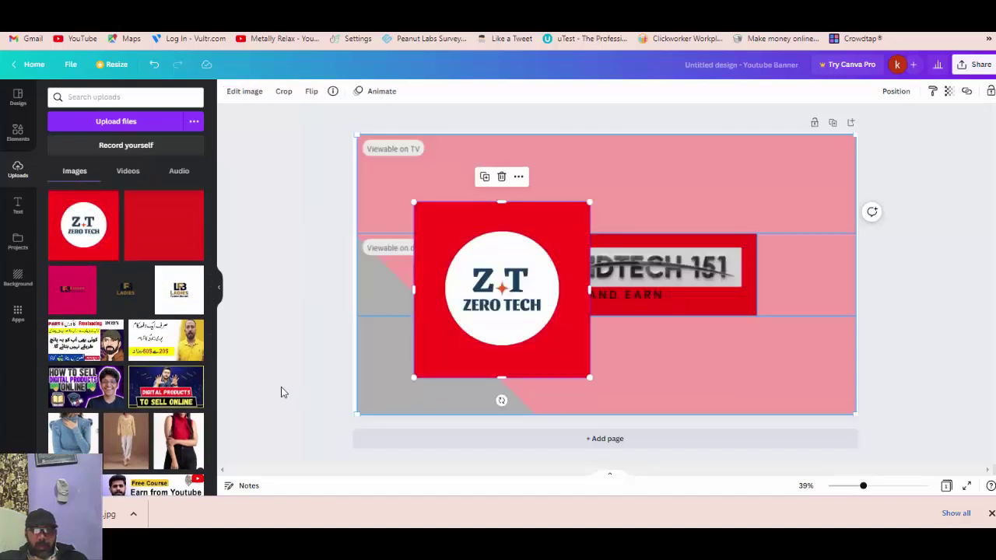
left_click(589, 376)
left_click_drag(589, 377, 472, 277)
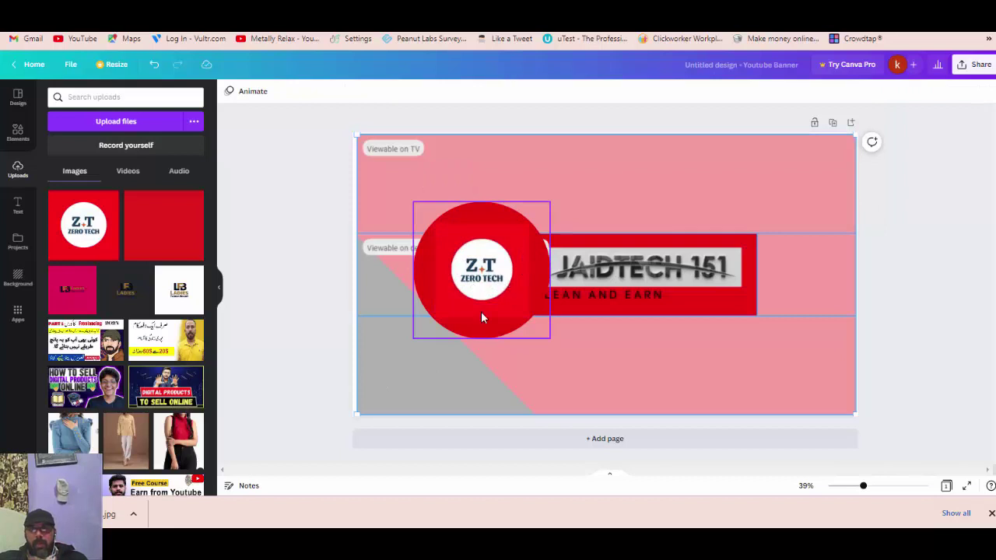
left_click(493, 281)
left_click(297, 425)
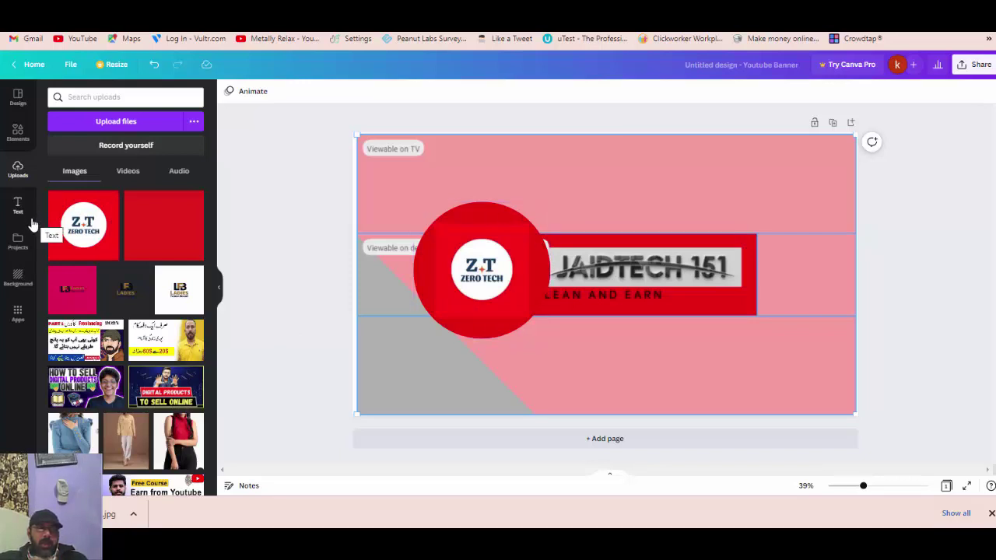
Move the logo's circular frame aside and add a scalloped circular frame from the Photo frame results
left_click(18, 132)
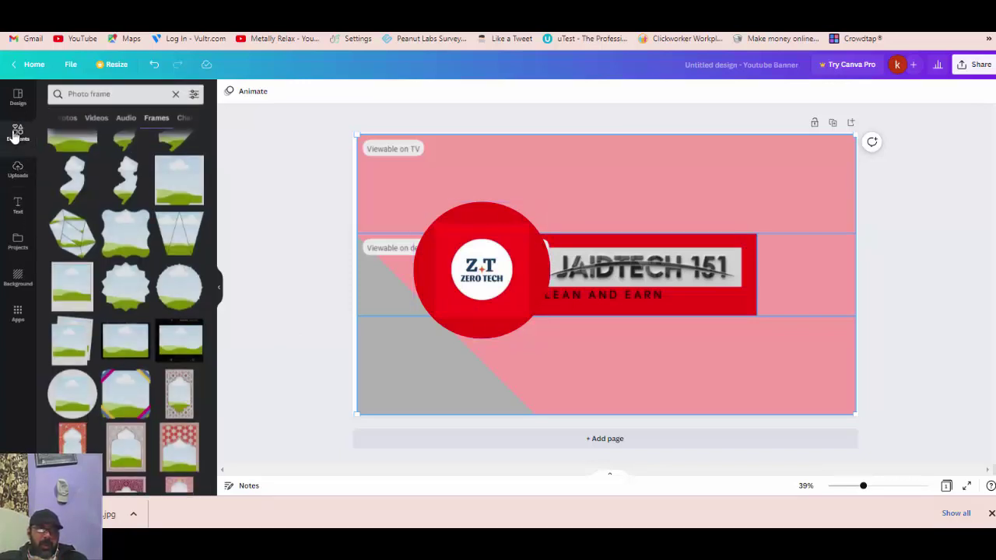
scroll(86, 399, "down", 3)
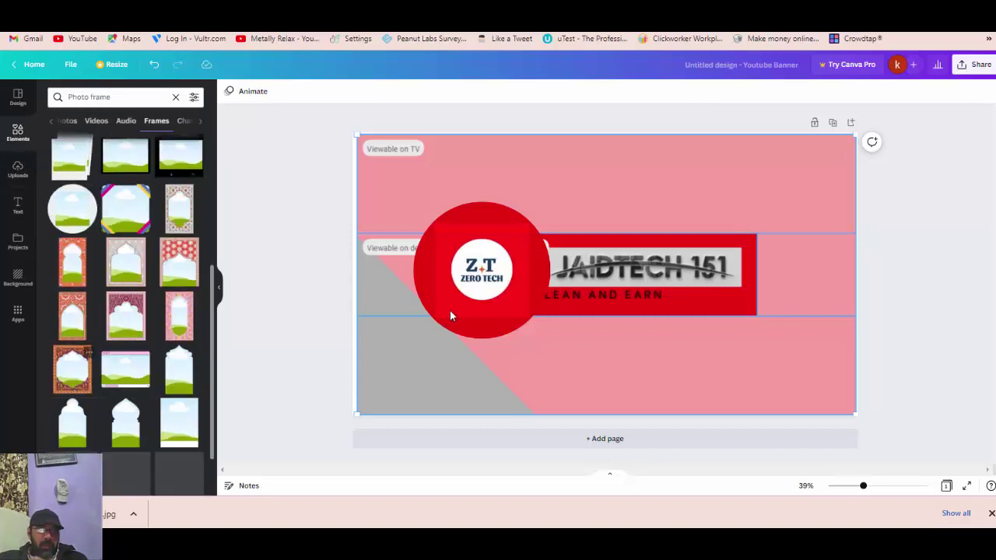
left_click_drag(466, 295, 453, 280)
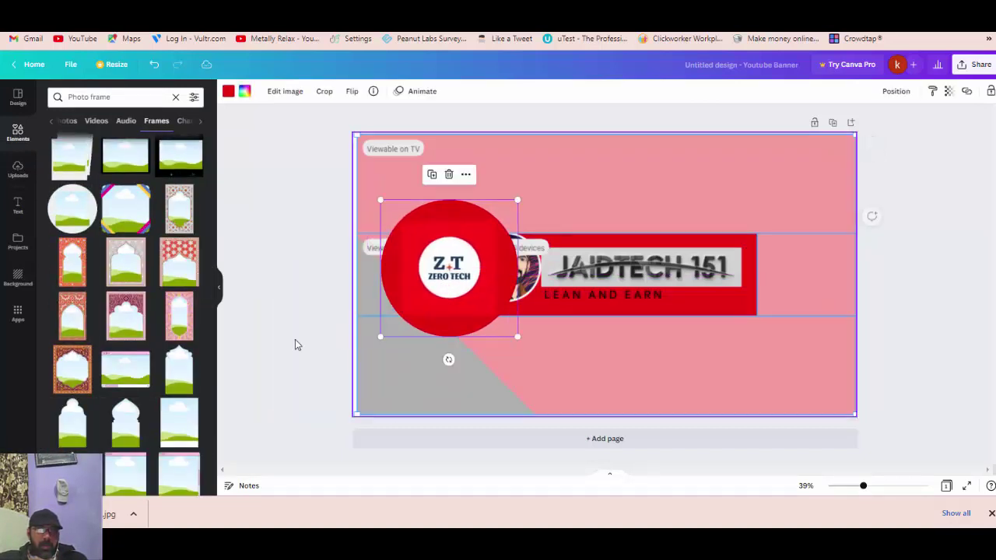
scroll(136, 385, "down", 2)
scroll(135, 382, "up", 5)
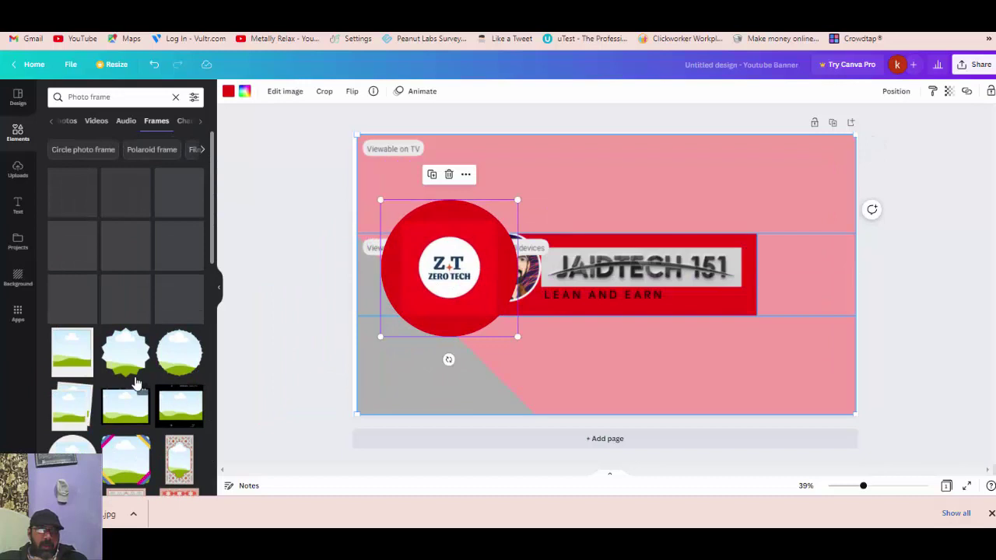
left_click(179, 354)
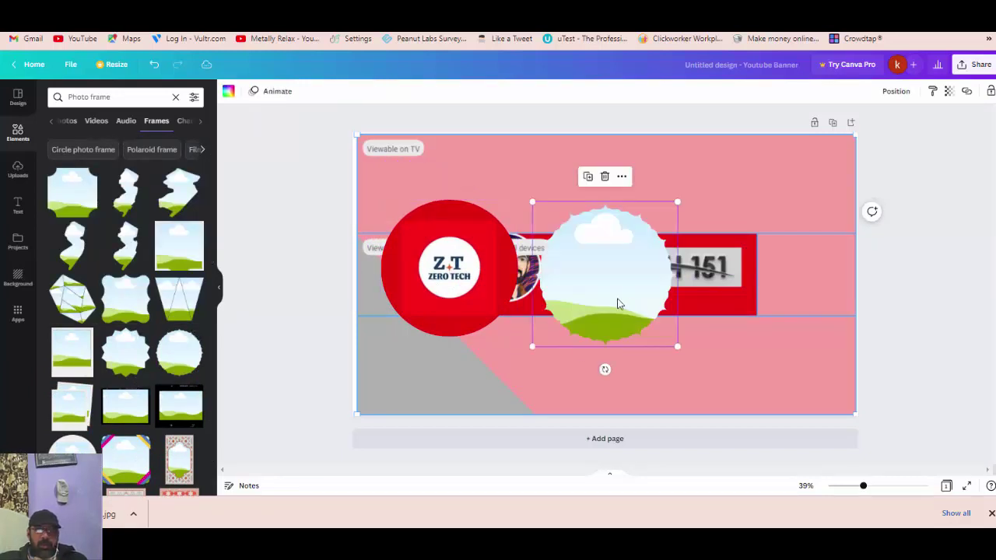
Delete the red circular frame, and shrink the scalloped frame to cover the portrait in the area viewable on all devices
left_click_drag(469, 293, 430, 282)
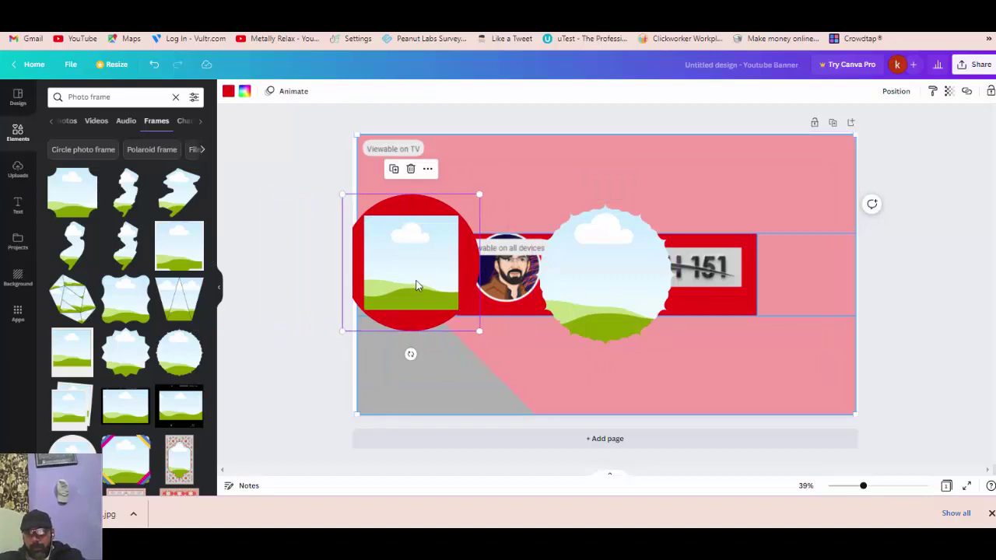
key("Delete")
mouse_move(622, 311)
left_mouse_down()
mouse_move(482, 303)
mouse_move(504, 304)
left_mouse_up()
left_click_drag(561, 338, 519, 298)
left_click_drag(467, 251, 502, 277)
Fill the scalloped frame with the ZERO TECH logo and align it over the portrait within the red strip
left_click(18, 204)
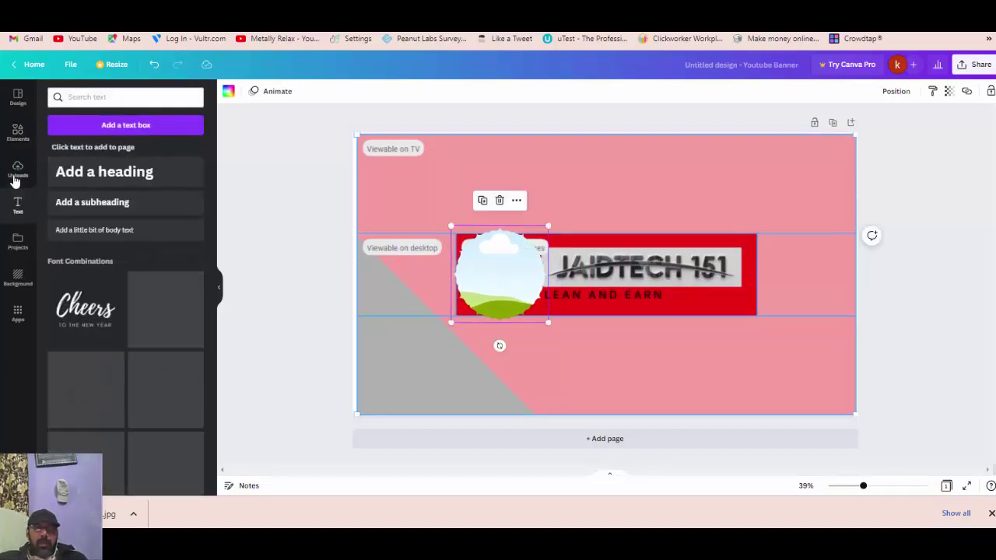
left_click(15, 170)
left_click_drag(102, 237, 514, 290)
left_click_drag(513, 267, 520, 273)
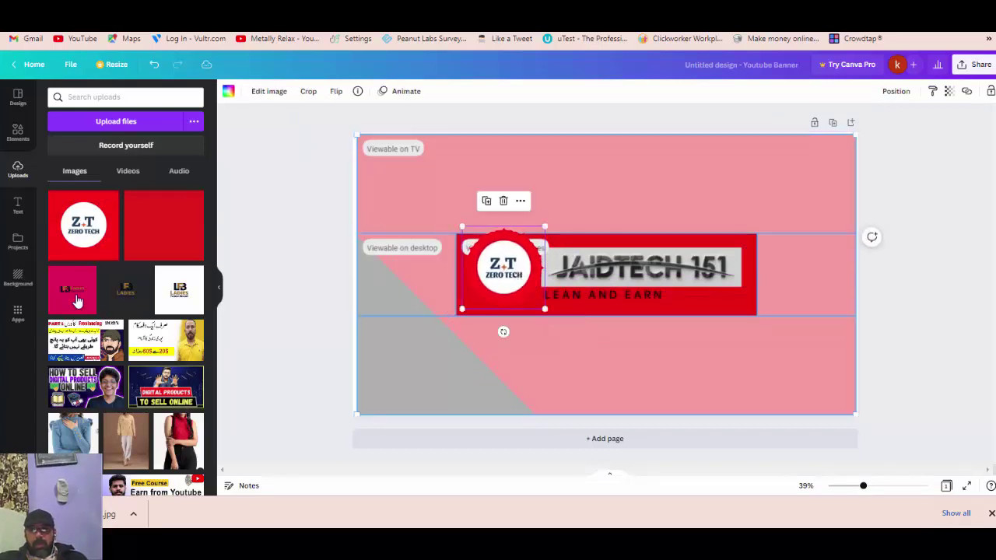
Switch to the logo design and delete the large Z T lettering above ZERO TECH
left_click(17, 204)
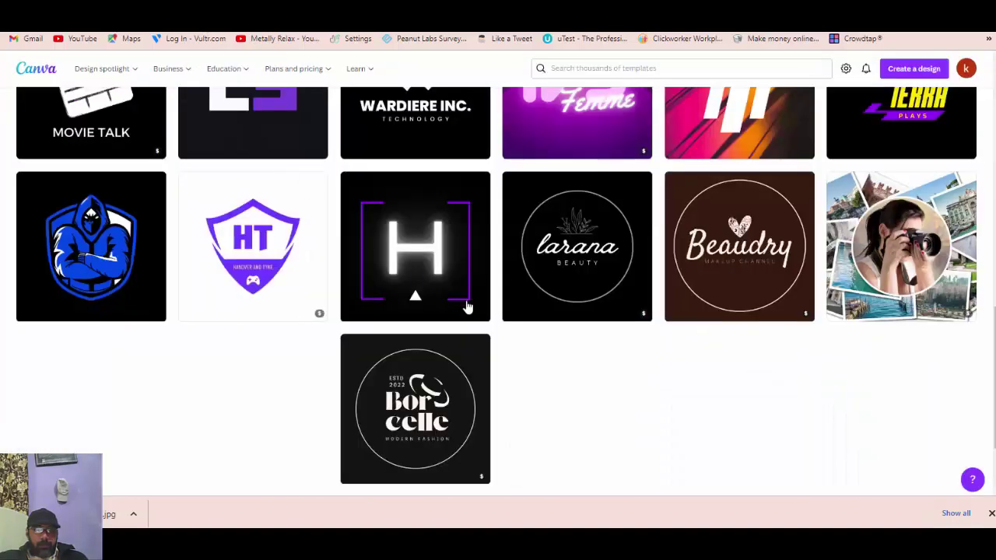
scroll(467, 307, "up", 5)
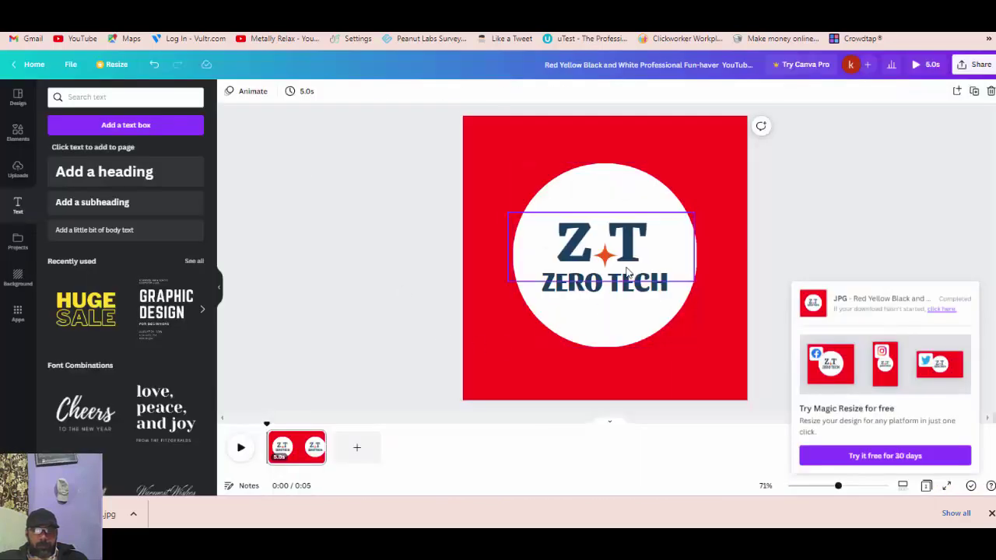
left_click(627, 271)
left_click(622, 282)
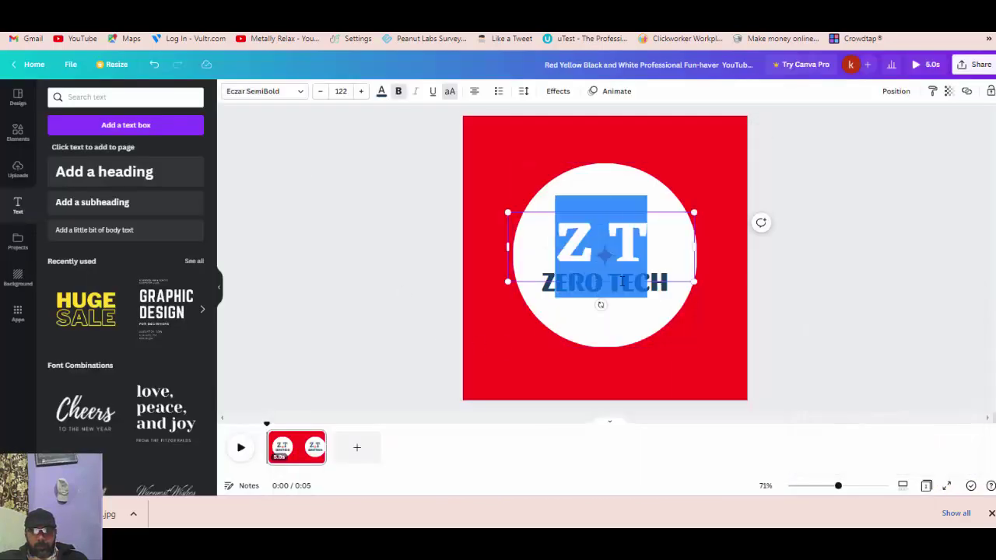
left_click(624, 288)
triple_click(639, 288)
left_click(661, 286)
left_click(663, 286)
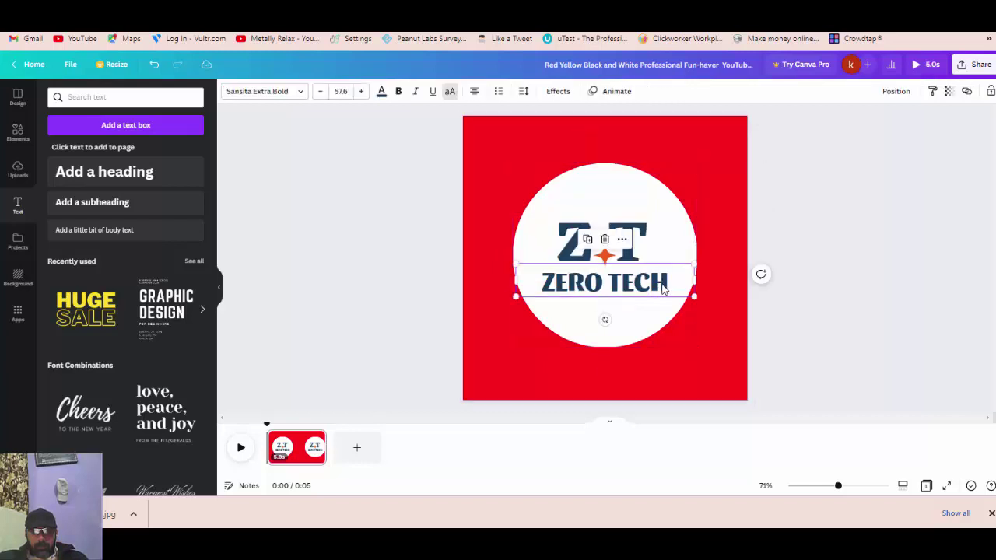
left_click(660, 289)
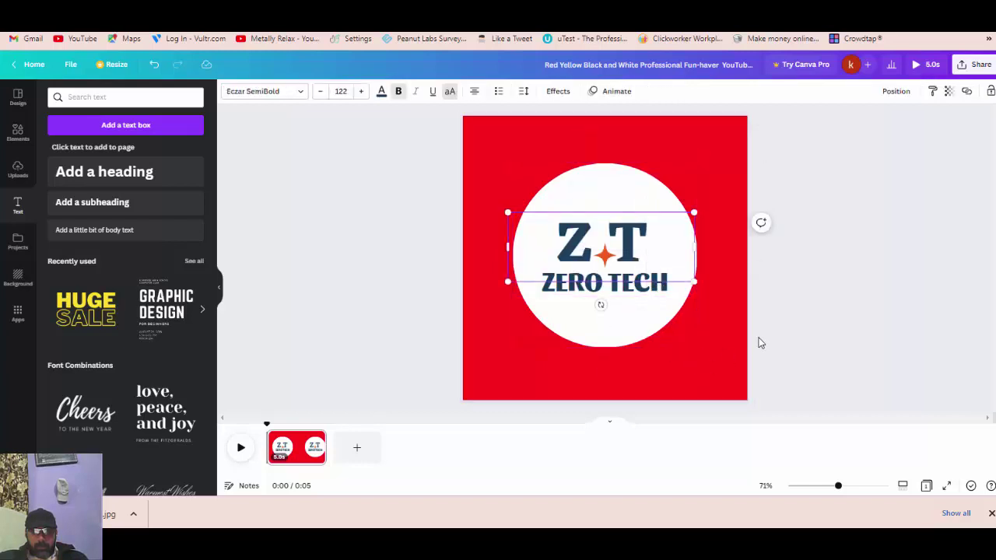
key("Delete")
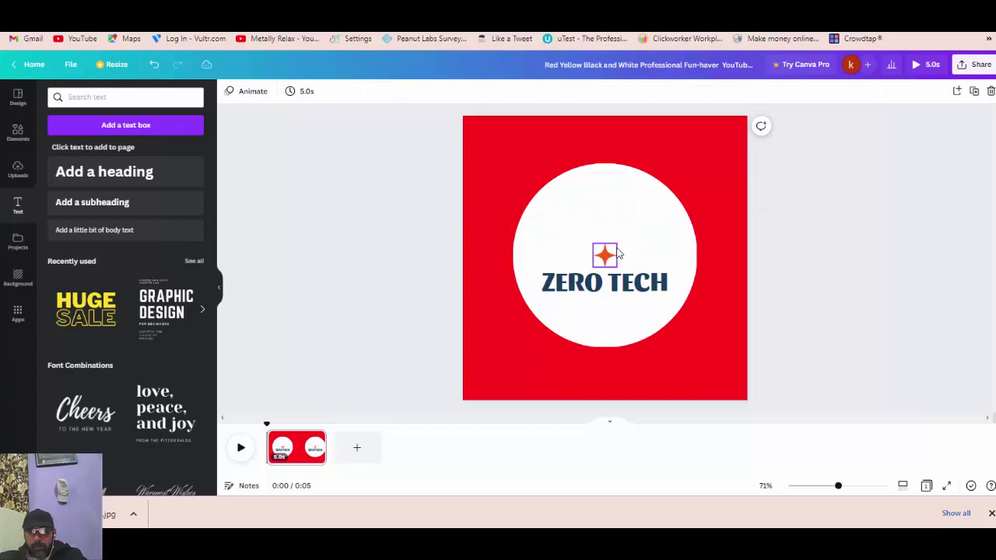
Copy the ZERO TECH wording from the logo design
double_click(627, 286)
key("ctrl+c")
key("BackSpace")
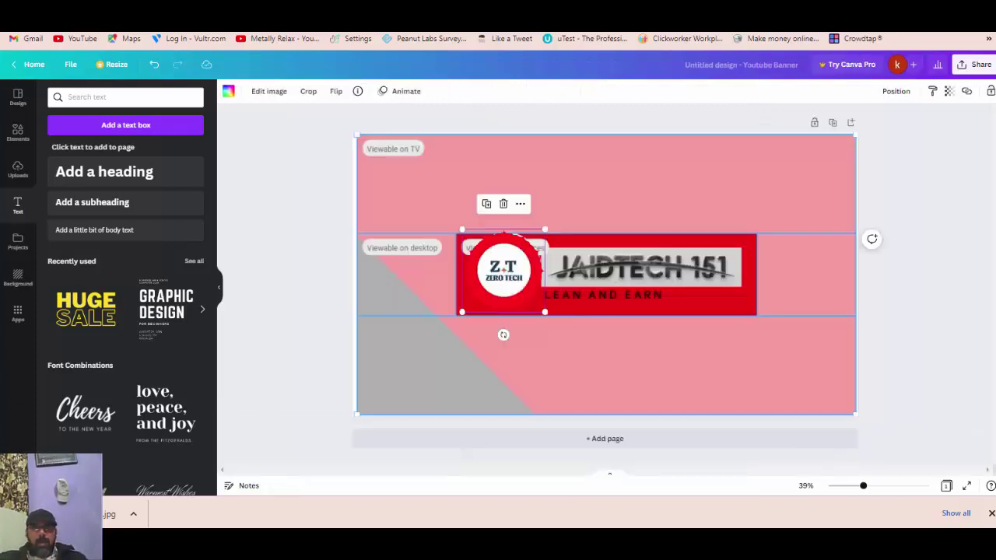
Add the yellow HUGE SALE text combination to the YouTube banner and delete its outlined SALE line
left_click(595, 273)
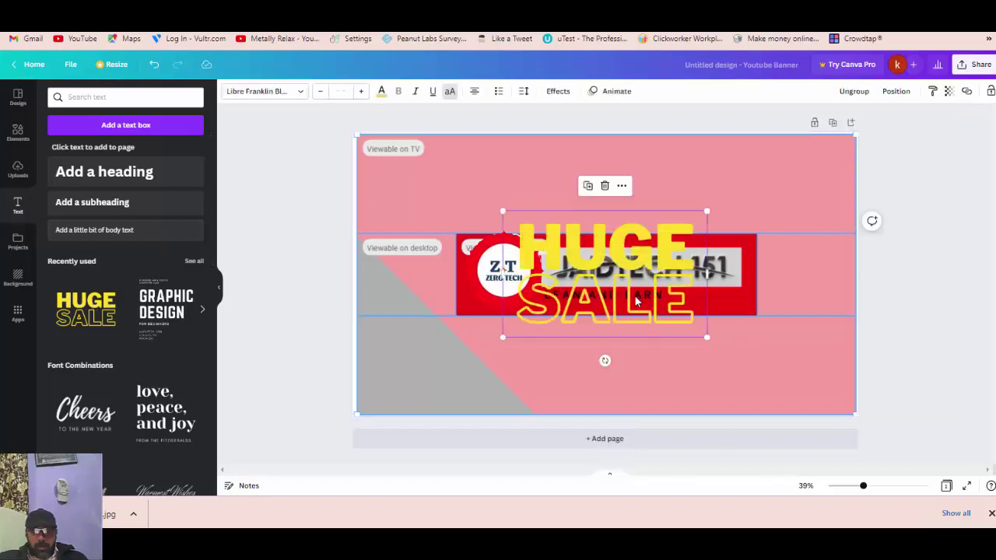
left_click(628, 308)
key("Delete")
left_click(691, 349)
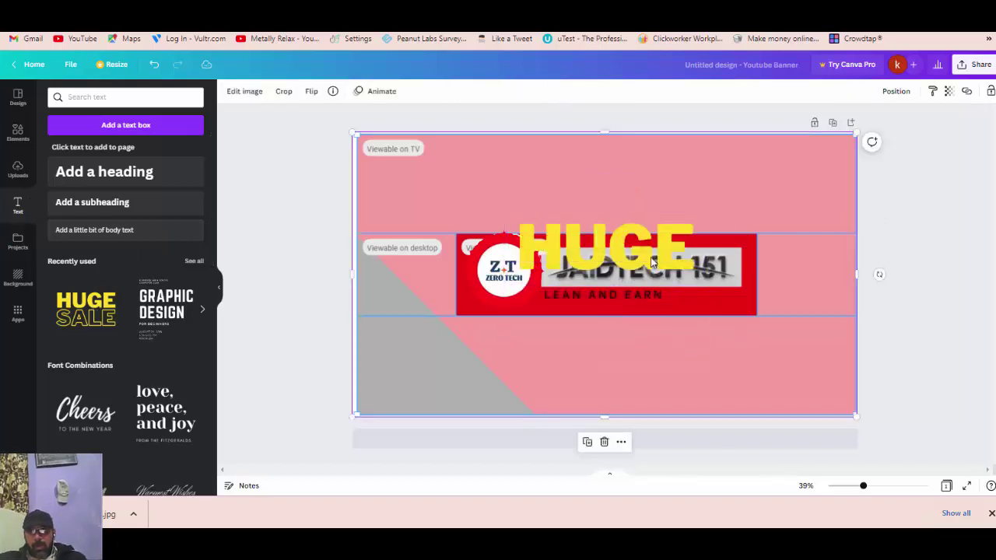
Replace the yellow HUGE wording with the copied ZERO TECH text, widening its text box and removing the leftover letters
left_click_drag(625, 243, 644, 266)
left_click(643, 267)
key("ctrl+v")
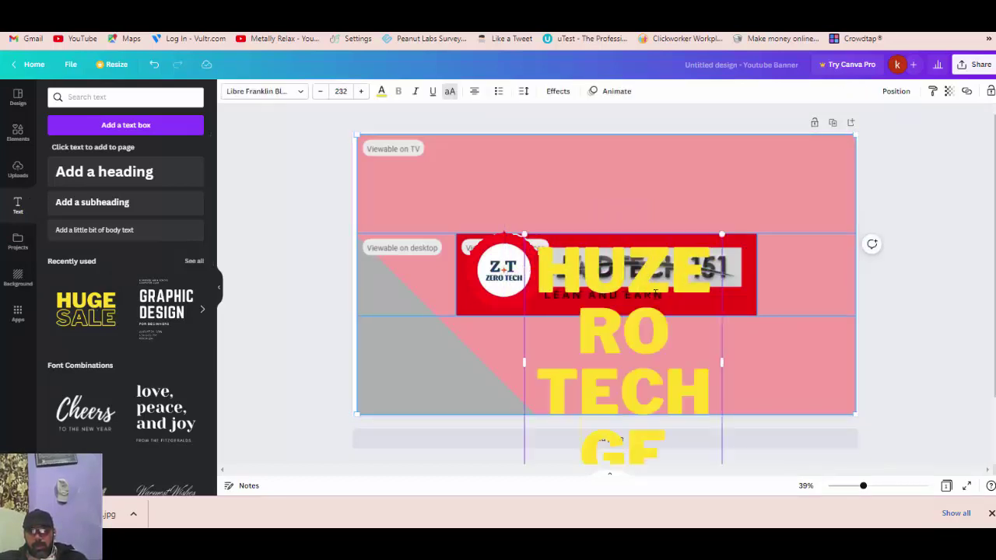
left_click_drag(723, 362, 880, 325)
left_click_drag(704, 336, 835, 322)
key("BackSpace")
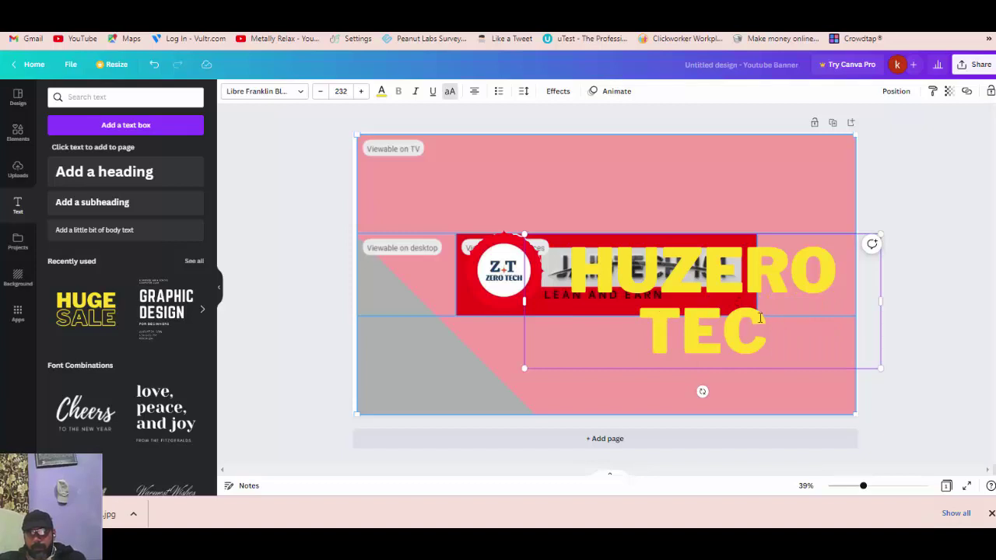
left_click_drag(620, 272, 570, 272)
key("BackSpace")
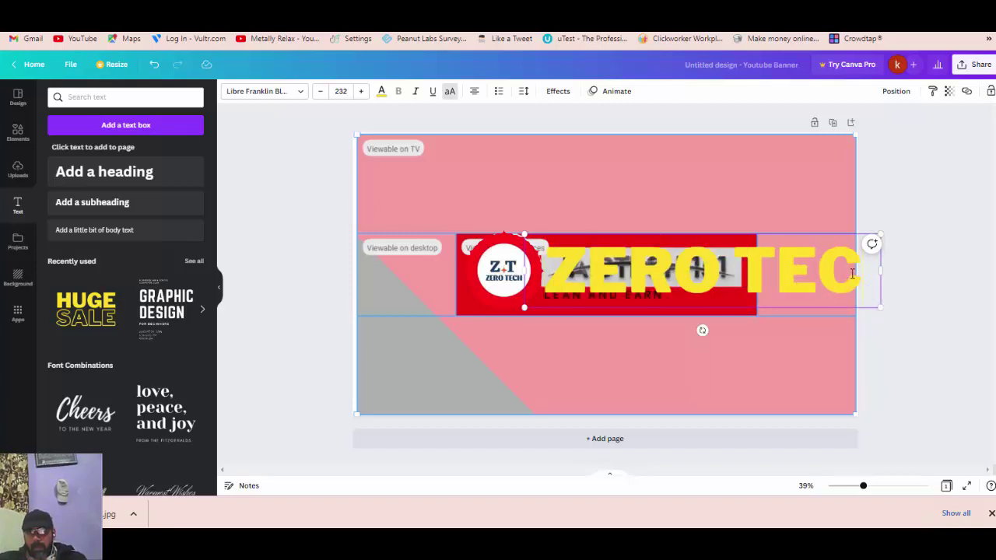
type("H")
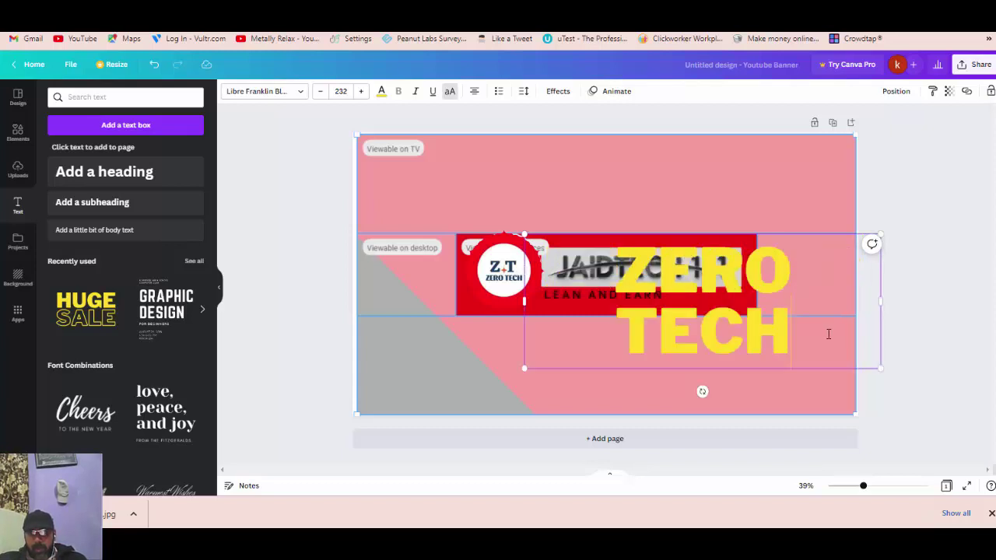
Shrink the yellow ZERO TECH text to one line and place it over the JAIDTECH 151 title beside the logo
left_click_drag(881, 302, 727, 283)
left_click(760, 320)
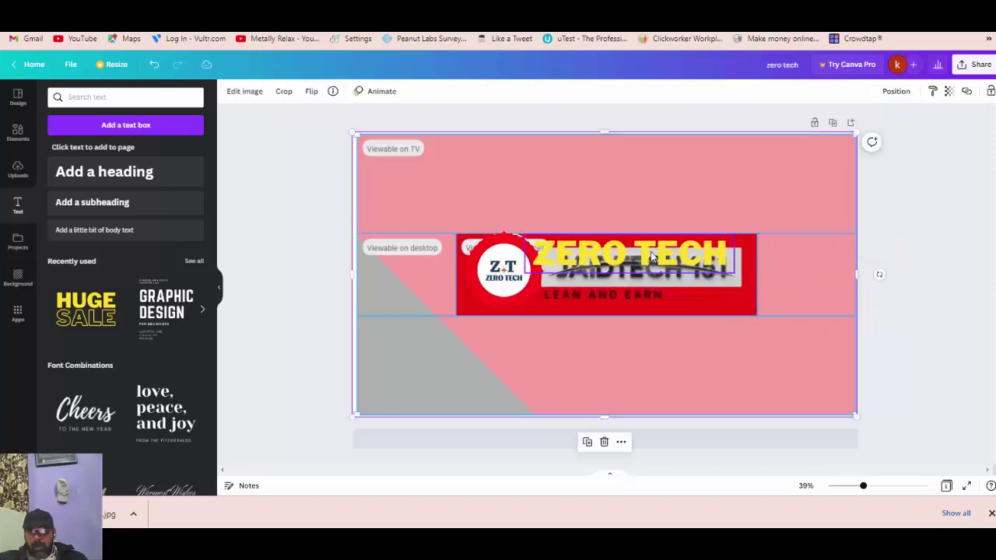
left_click_drag(649, 253, 638, 272)
Delete the device-visibility guide and sample banner behind the logo and ZERO TECH text
left_click(674, 371)
left_click(620, 360)
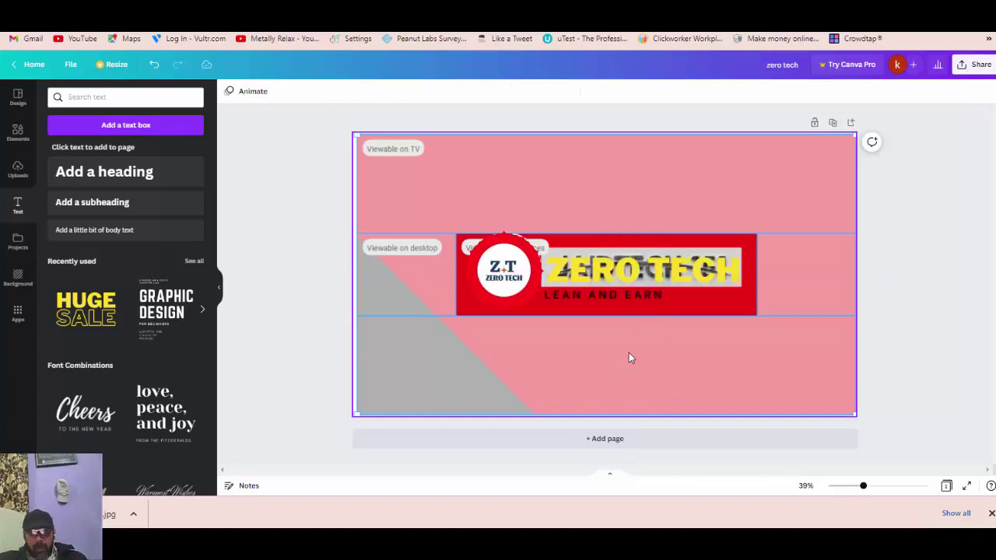
left_click(642, 378)
key("Delete")
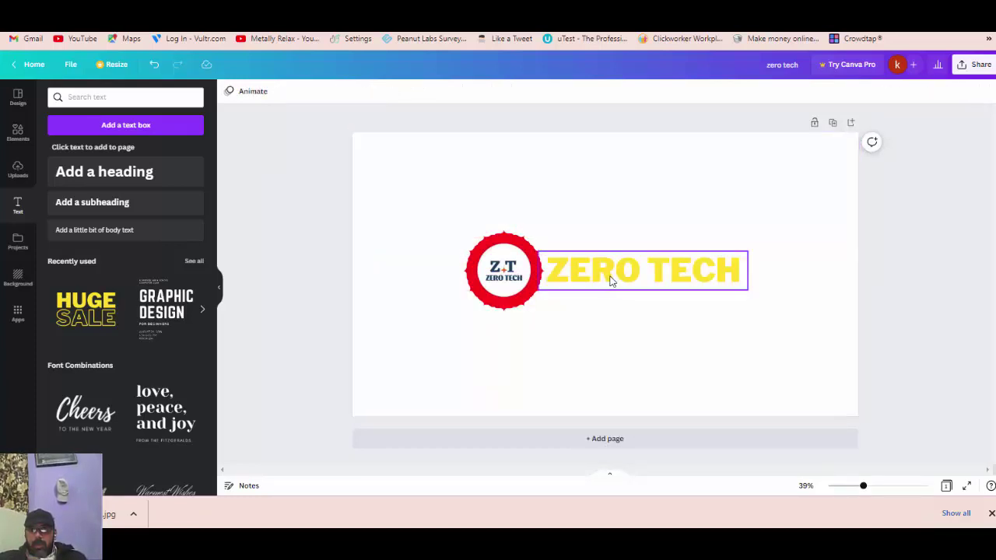
Add the uploaded plain red image, enlarge it to the full banner width, and send it behind the logo and text
left_click(7, 175)
left_click(170, 247)
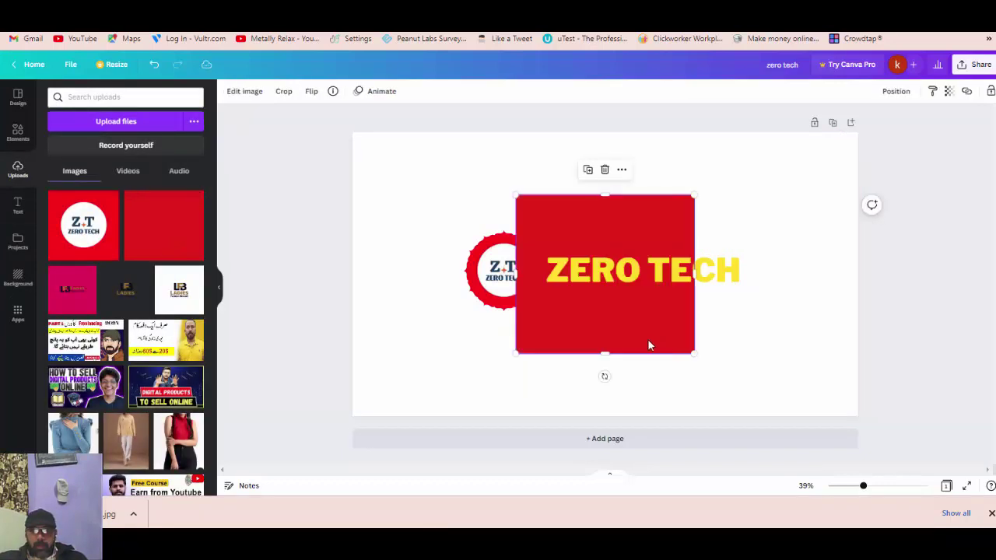
left_click_drag(649, 345, 469, 270)
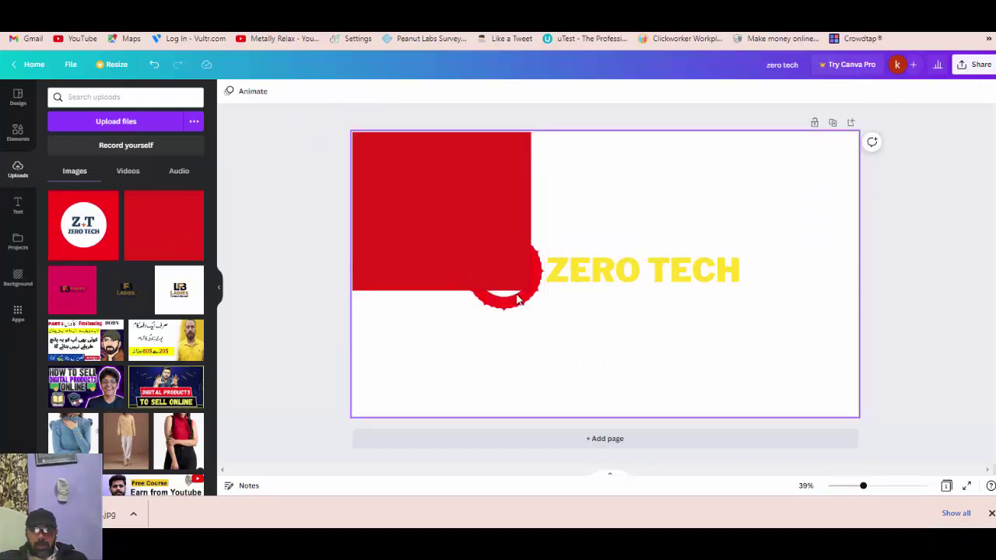
left_click(445, 246)
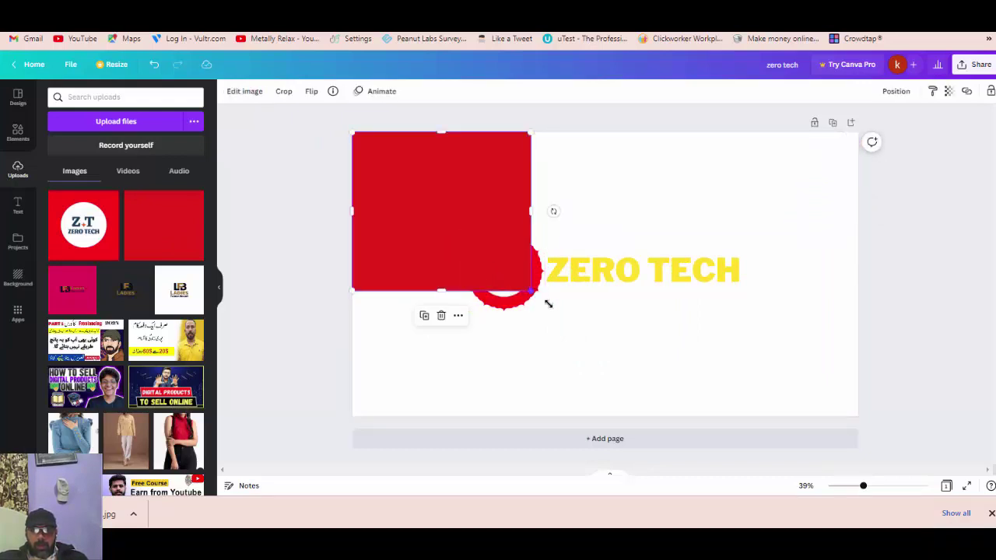
left_click_drag(549, 303, 781, 315)
left_click_drag(726, 296, 858, 294)
right_click(698, 447)
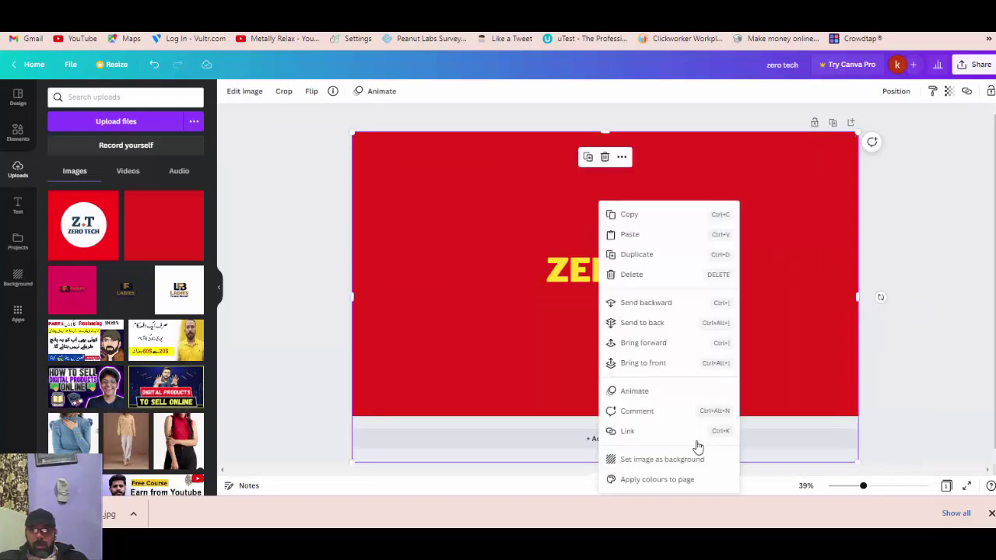
left_click(632, 324)
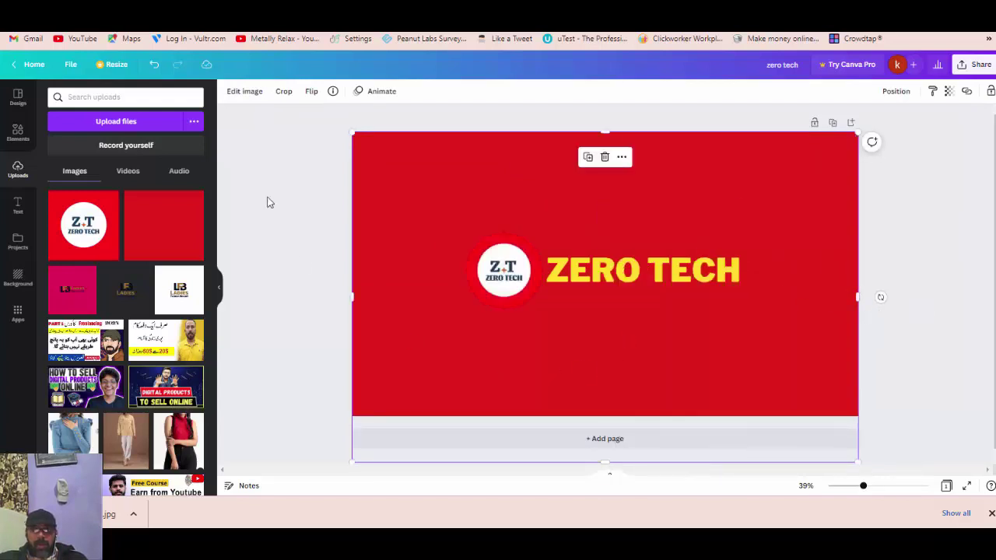
Try to trim the red background image to the banner's height, and delete it from the page
left_click(282, 94)
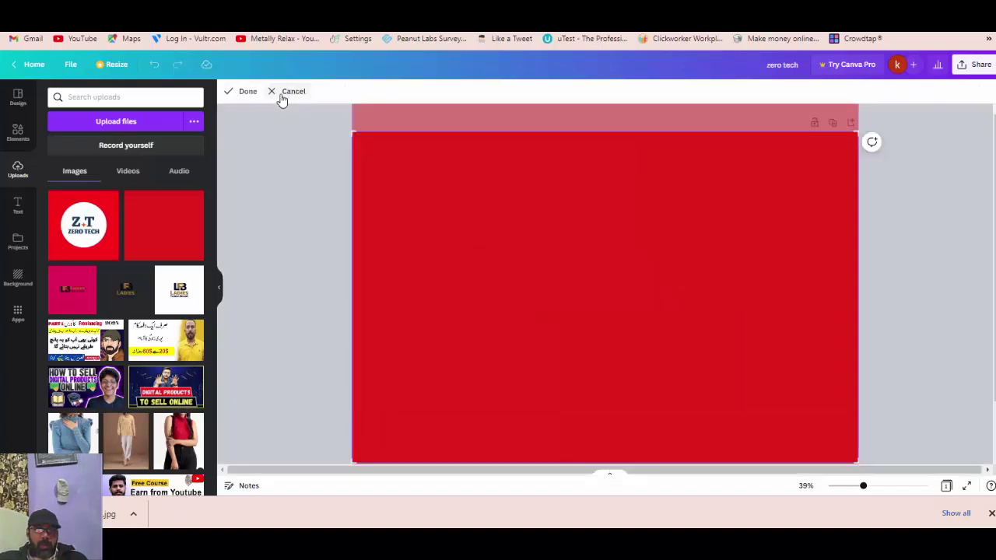
left_click(245, 93)
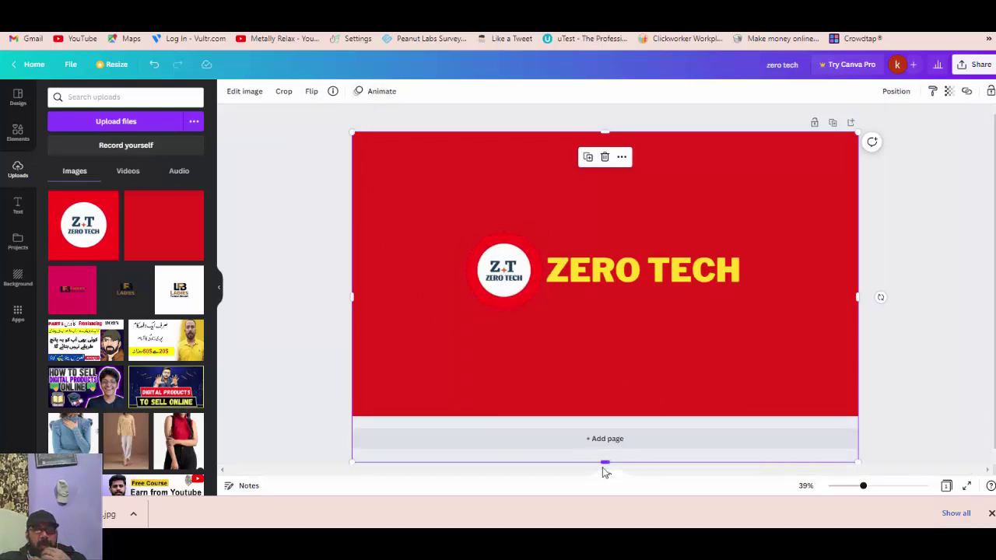
left_click_drag(600, 460, 599, 405)
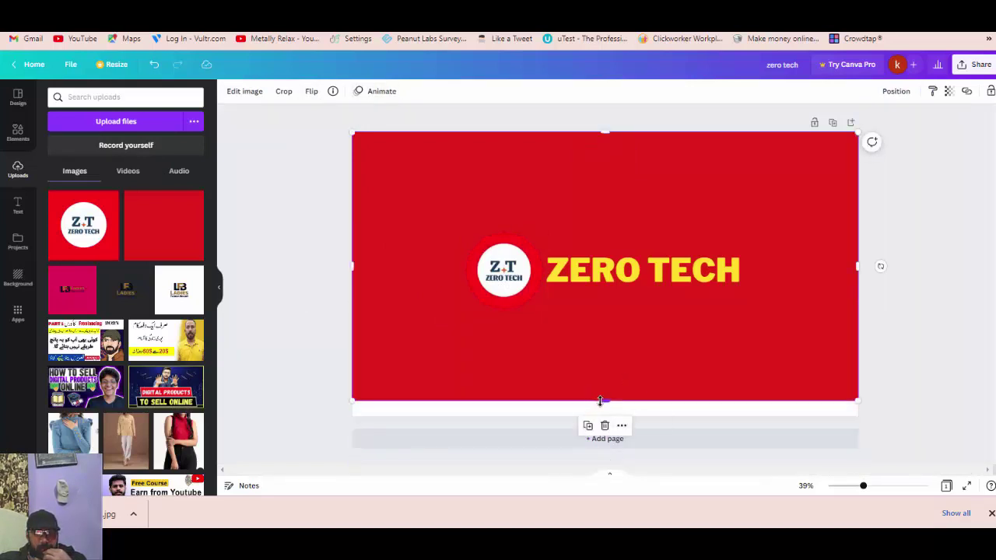
key("Delete")
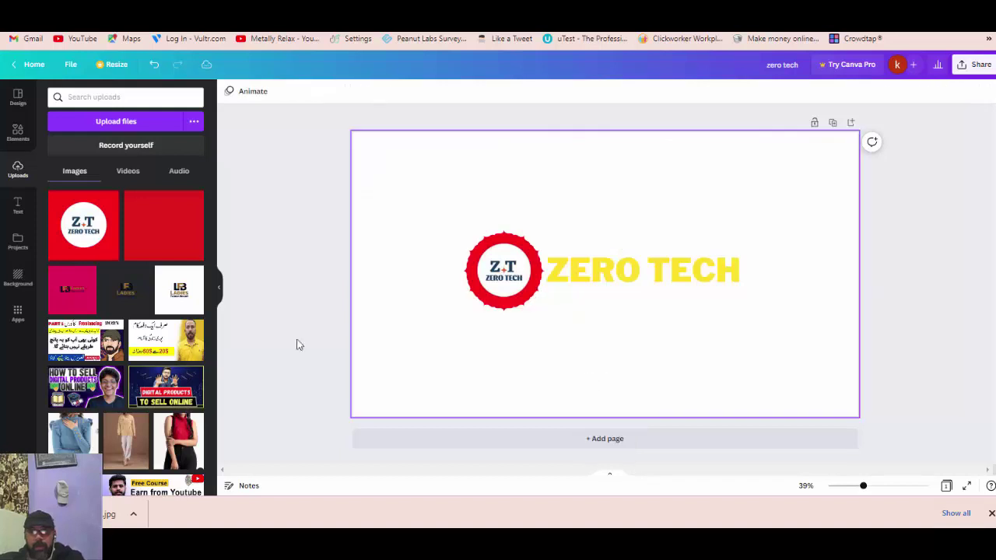
Set the banner page's background colour to black
left_click(14, 134)
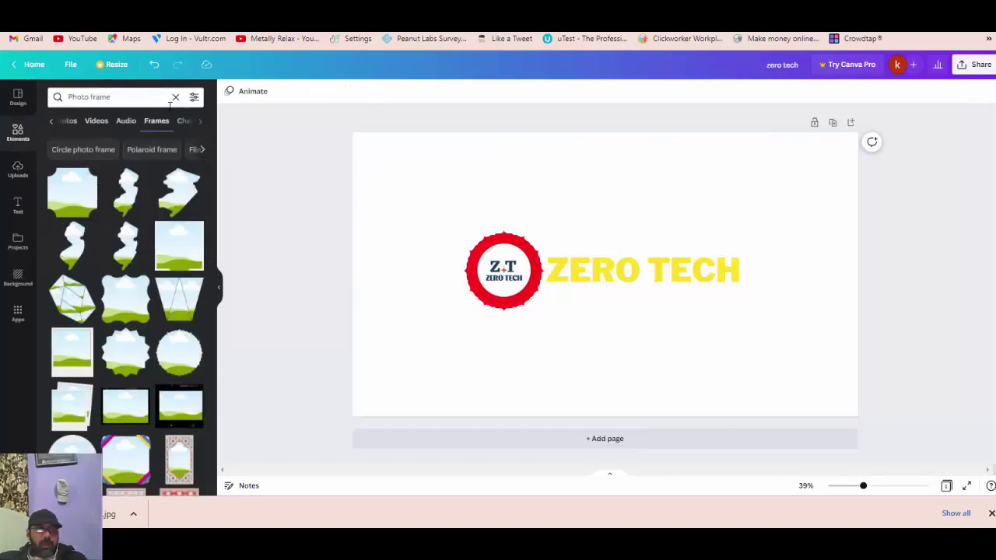
left_click(383, 196)
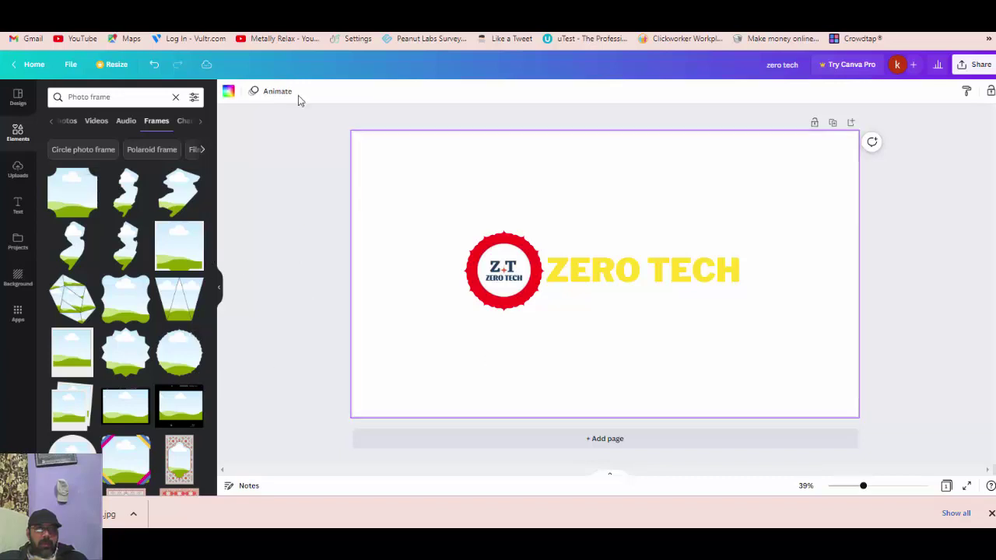
left_click(60, 278)
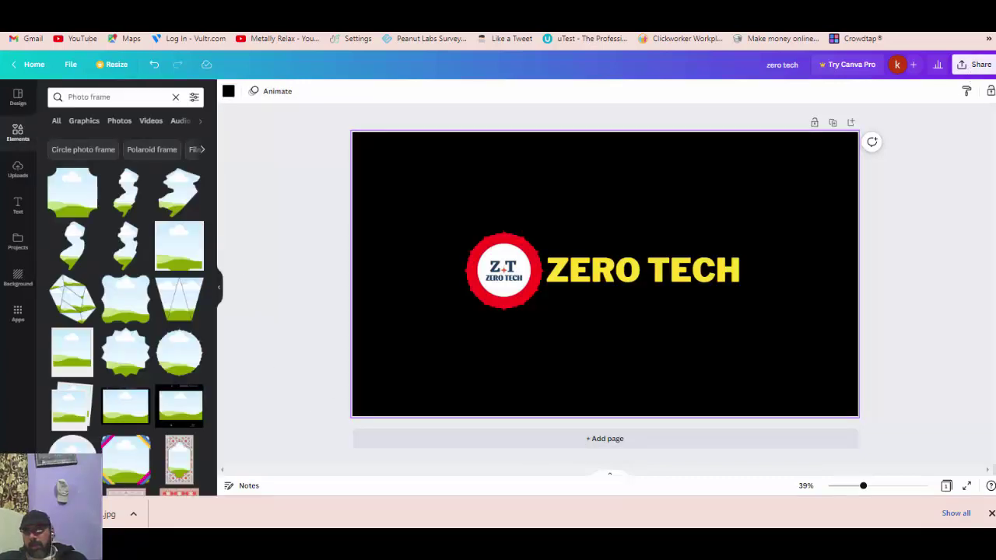
Download the finished ZERO TECH banner as an image file
left_click(972, 66)
left_click(915, 296)
left_click(902, 134)
left_click(877, 164)
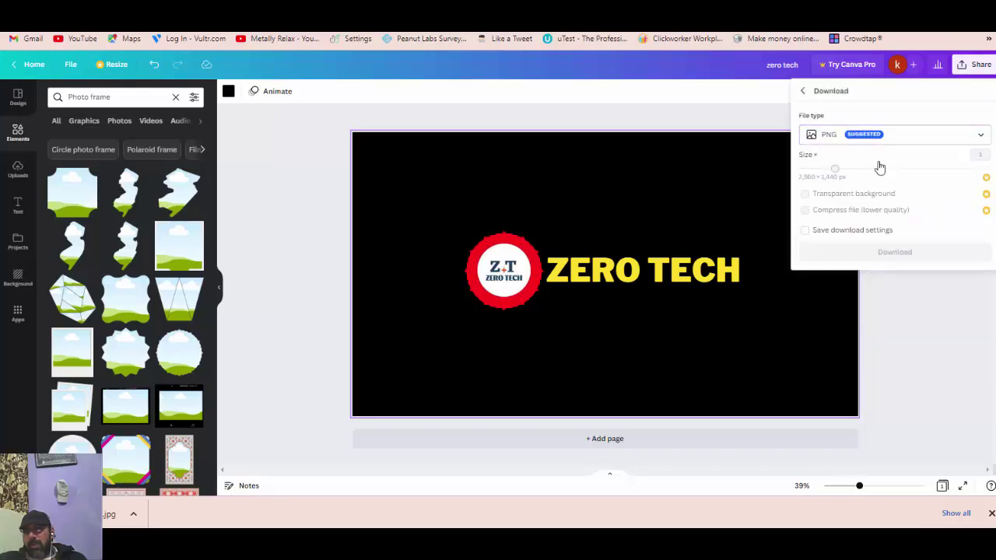
left_click(876, 165)
left_click(743, 137)
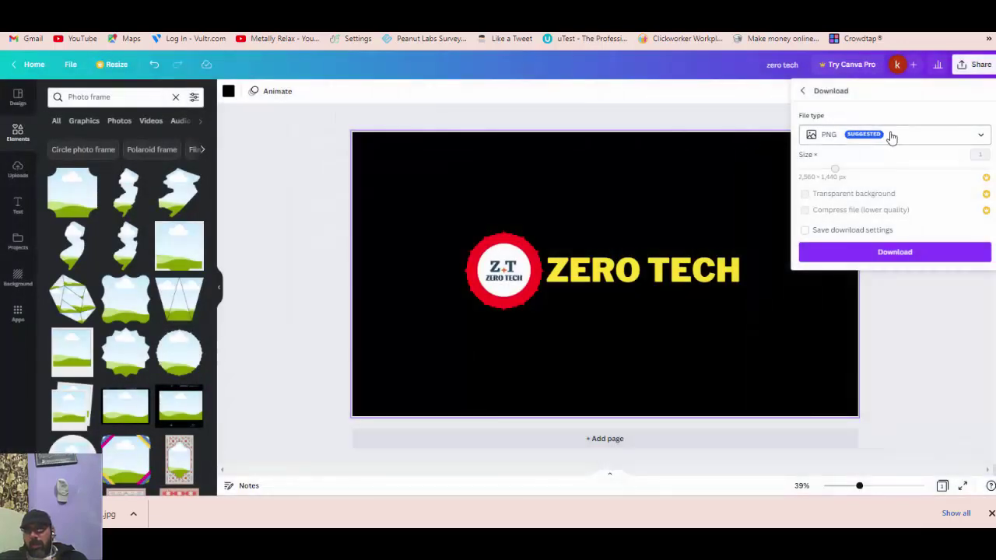
left_click(892, 136)
left_click(874, 170)
left_click(925, 265)
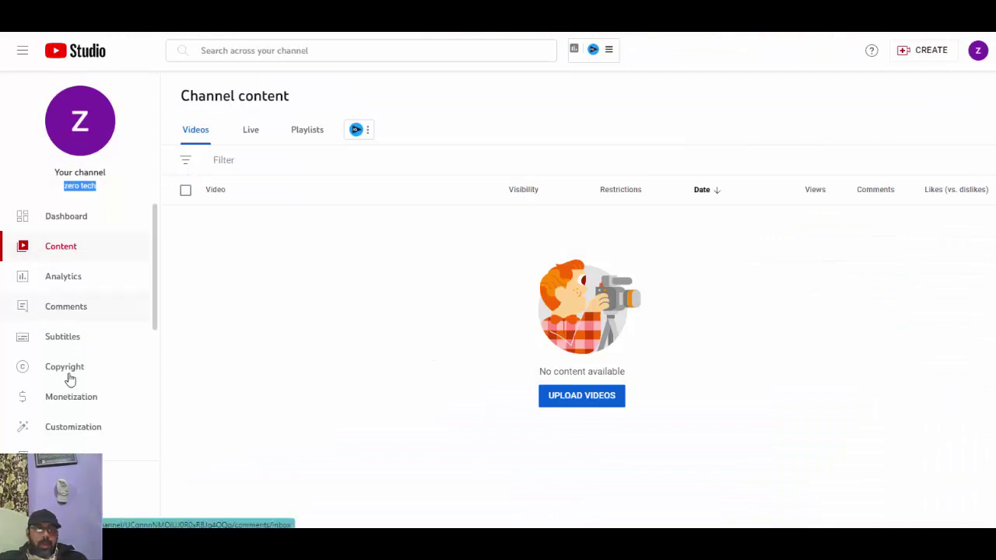
Upload the red and white ZERO TECH logo image as the channel's profile picture, keeping the default crop
left_click(69, 425)
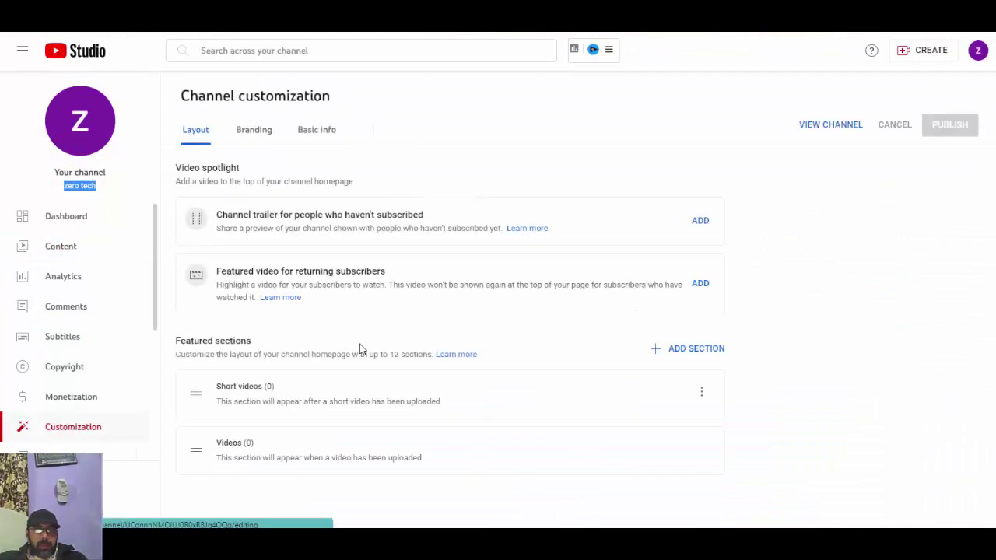
left_click(260, 130)
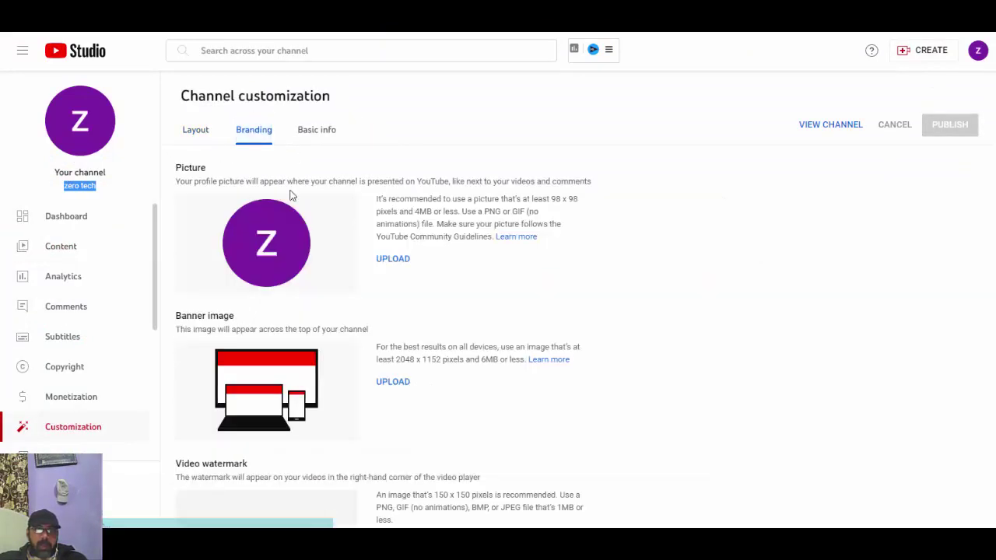
left_click(397, 259)
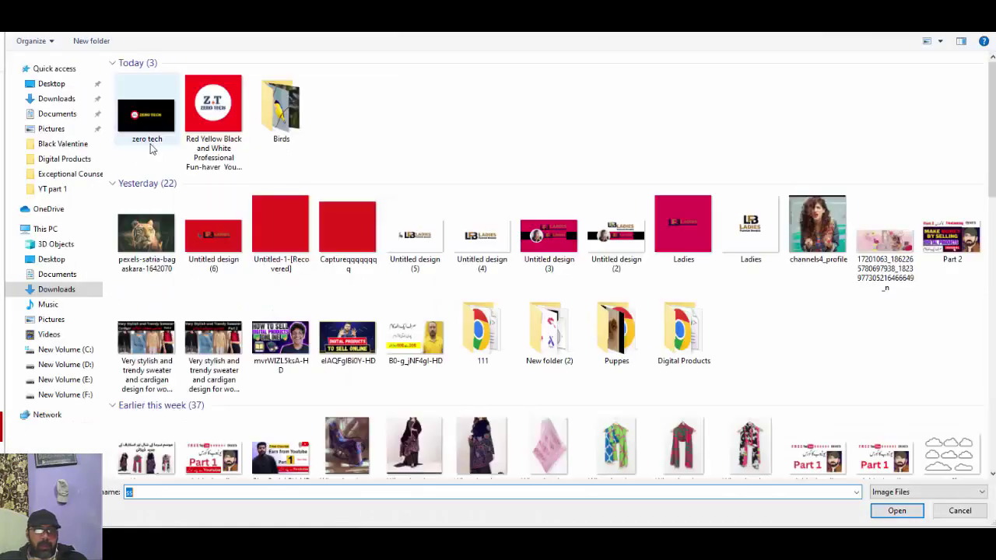
double_click(212, 116)
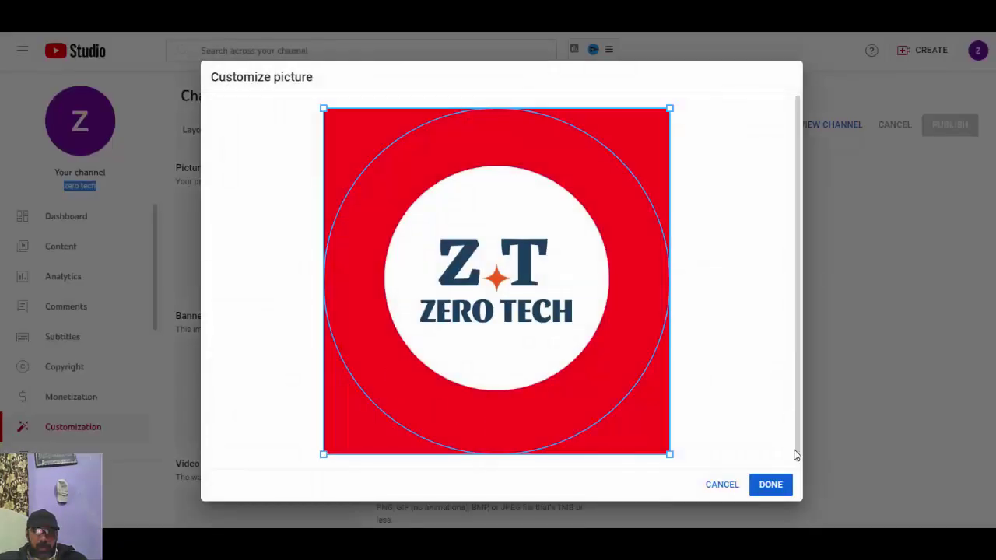
left_click(770, 487)
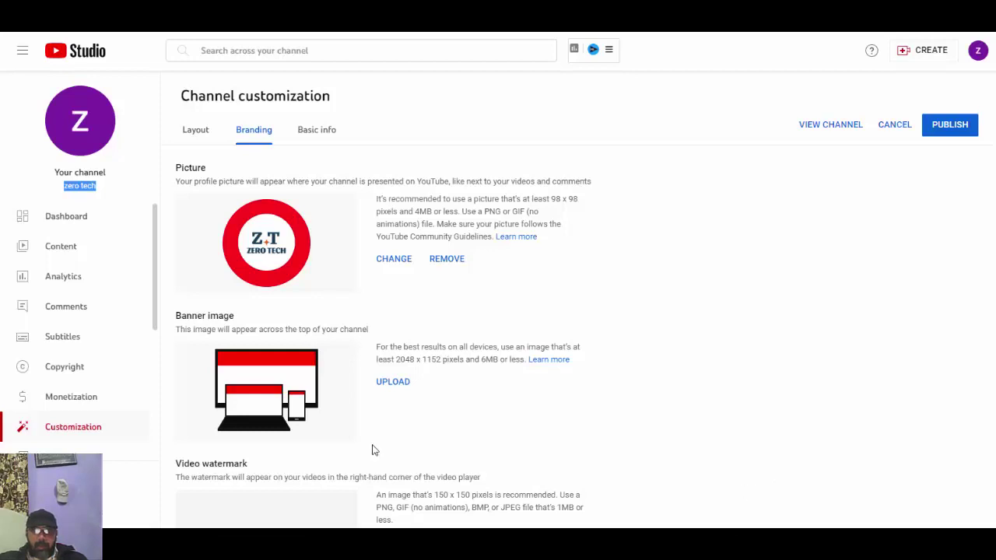
Upload the "zero tech" image as the channel's banner, keeping the default crop
left_click(392, 383)
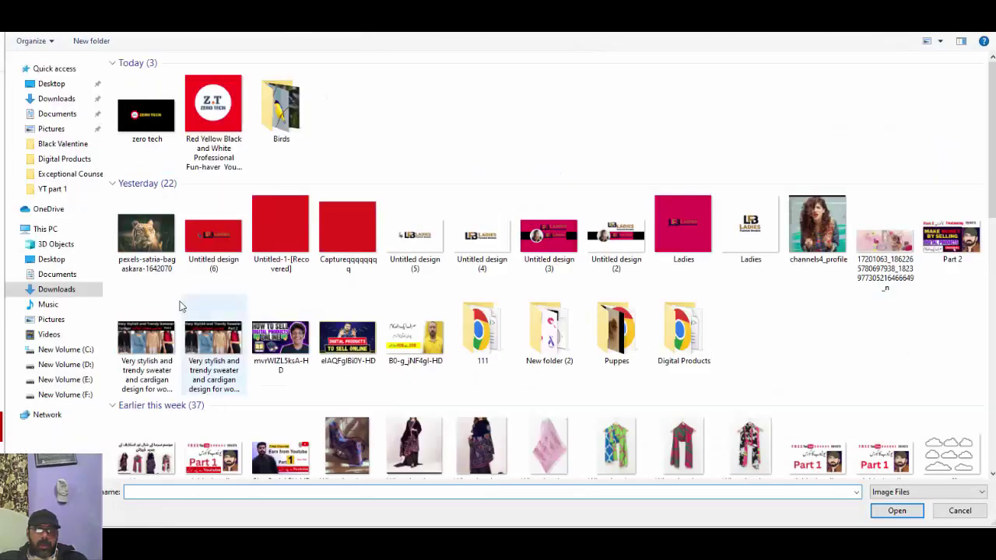
double_click(146, 115)
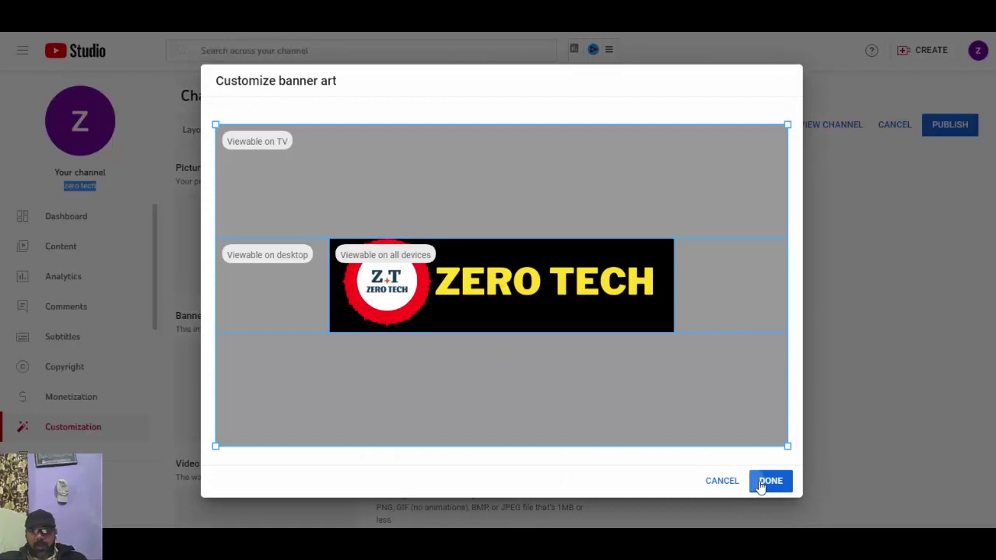
left_click(760, 480)
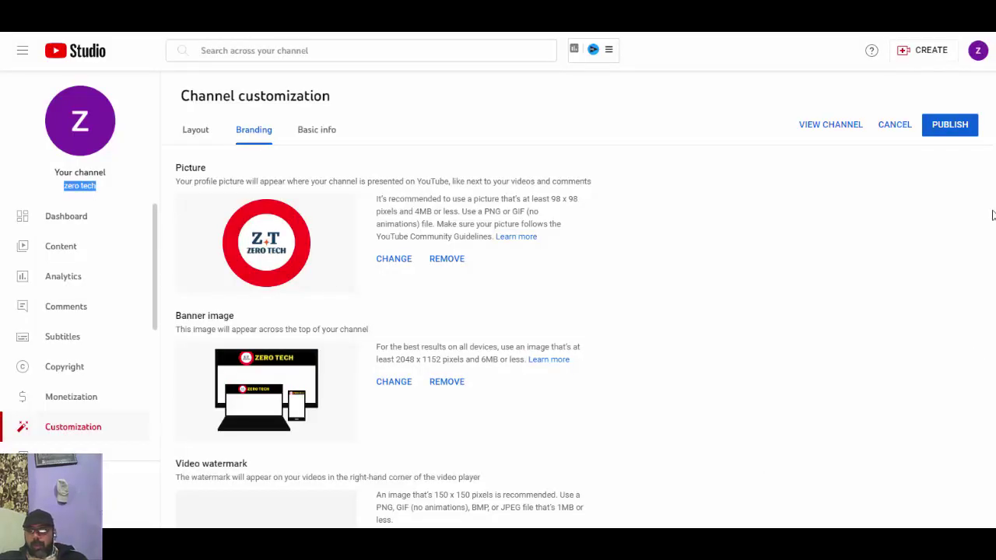
Look at the channel's public page before publishing, and return to the branding settings
left_click(977, 51)
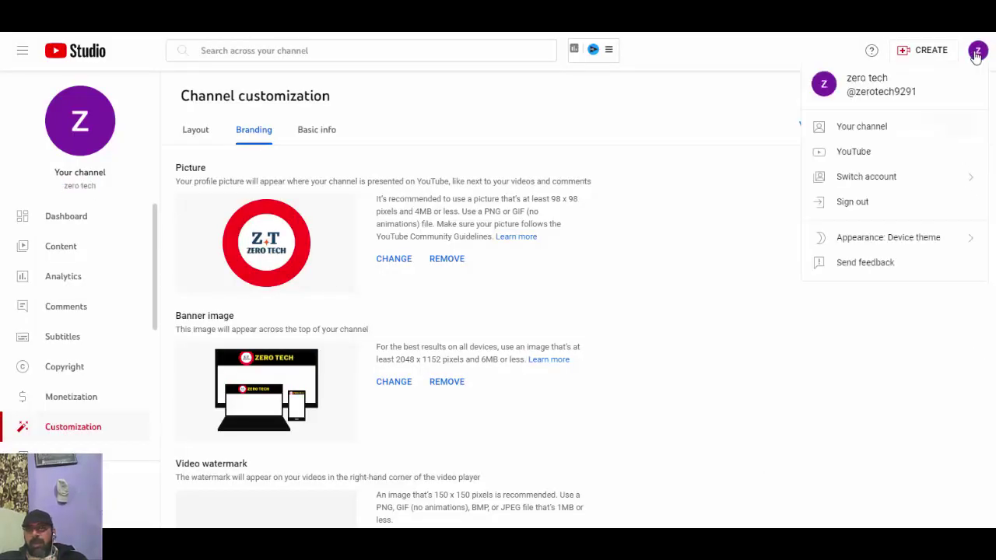
left_click(59, 16)
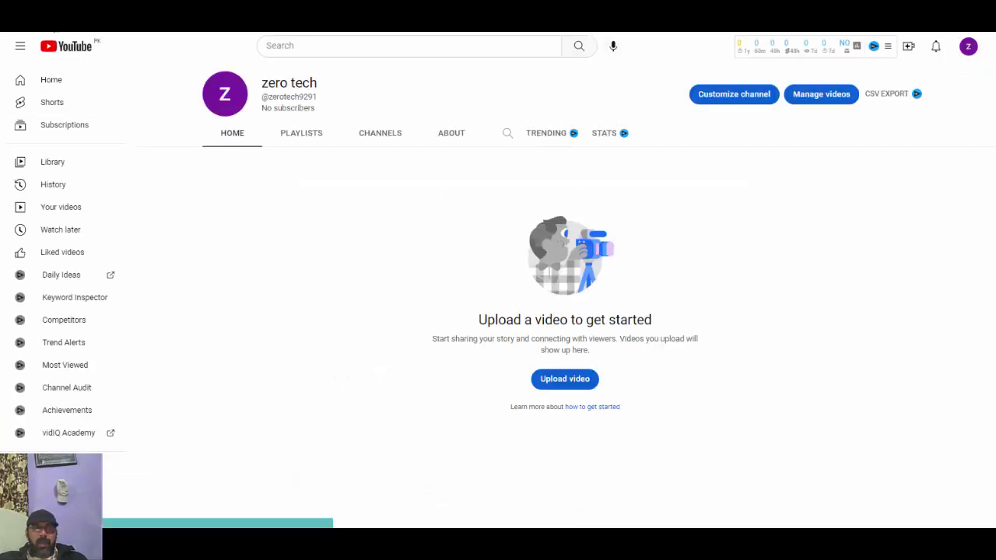
left_click(953, 17)
left_click(693, 232)
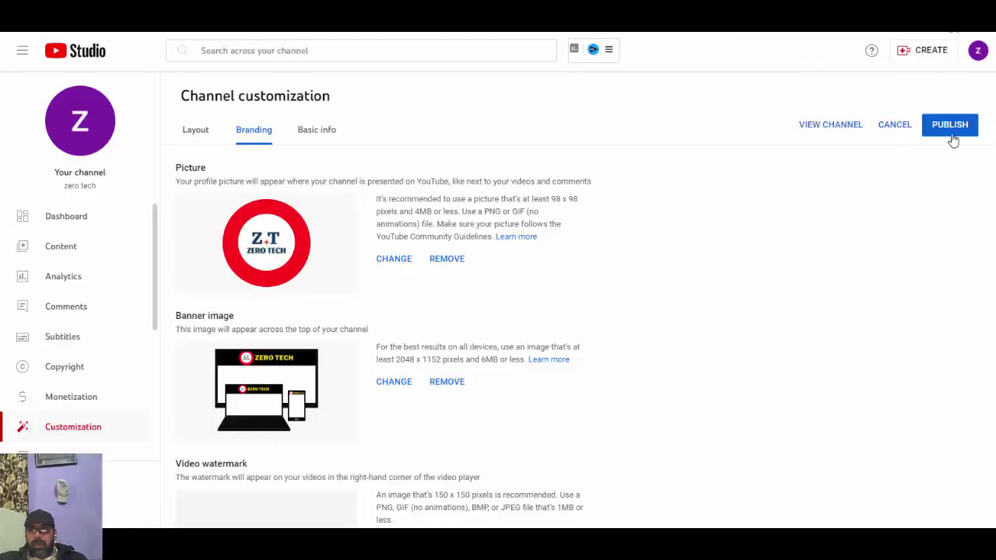
Publish the new profile picture and banner image
left_click(951, 126)
left_click(831, 124)
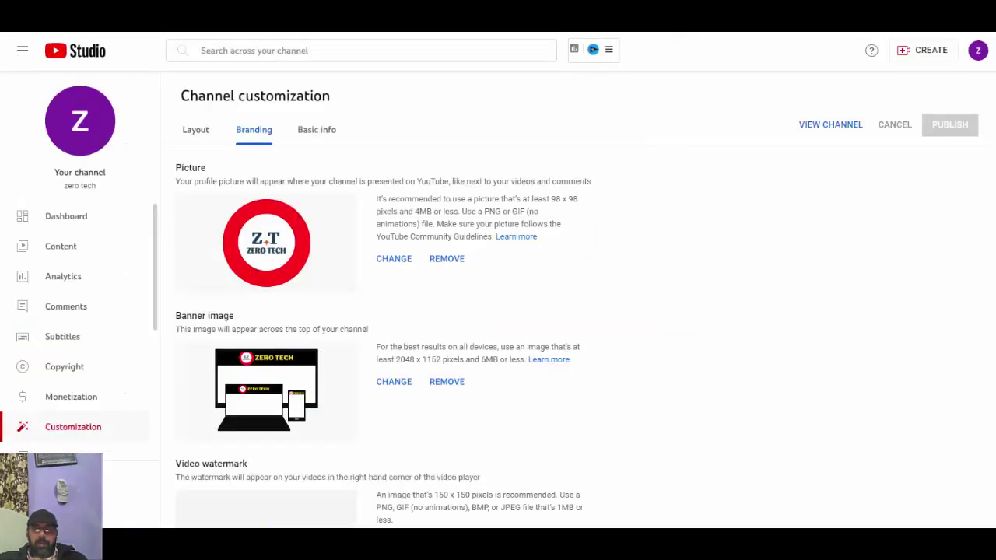
scroll(713, 296, "down", 1)
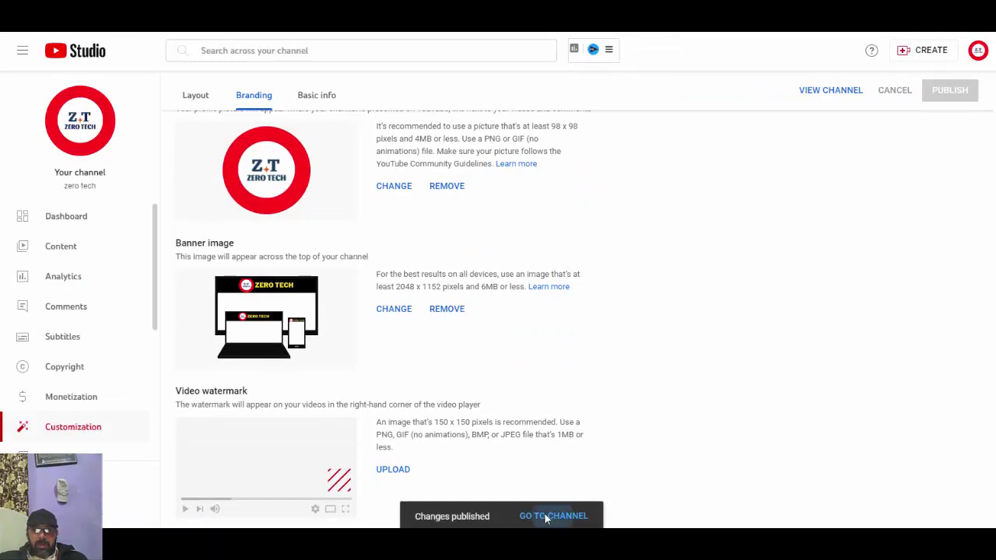
View the published channel page with its new branding and About details, and return to the branding settings
left_click(549, 516)
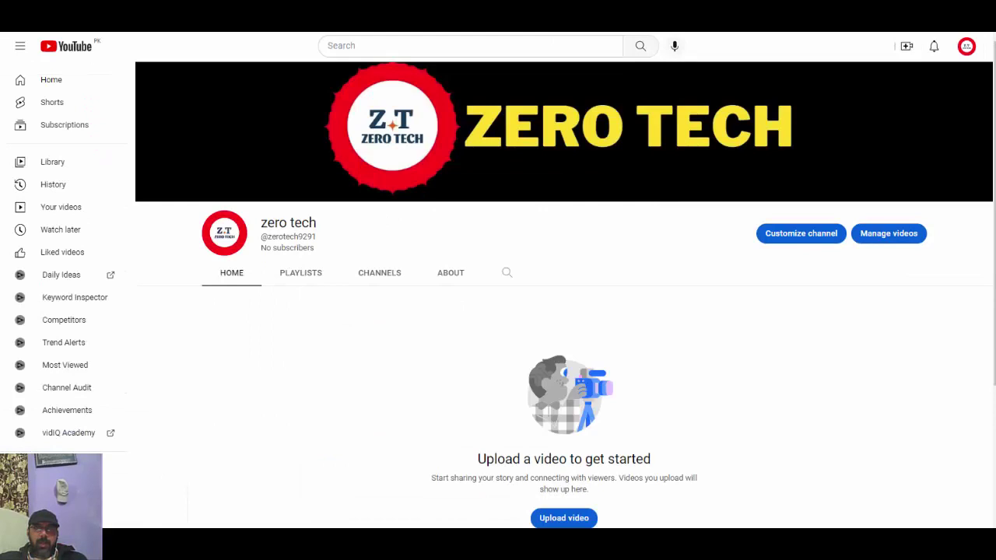
left_click(801, 234)
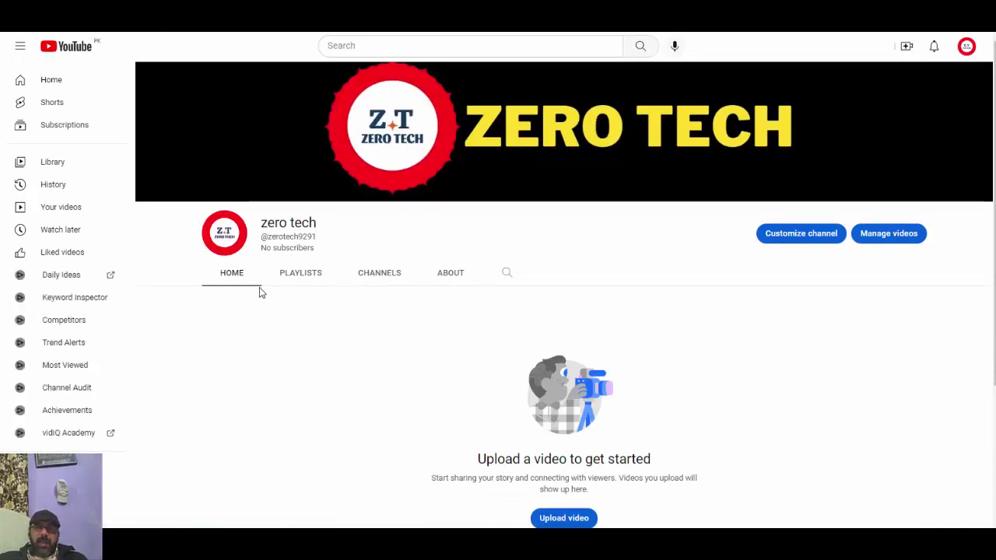
left_click(440, 283)
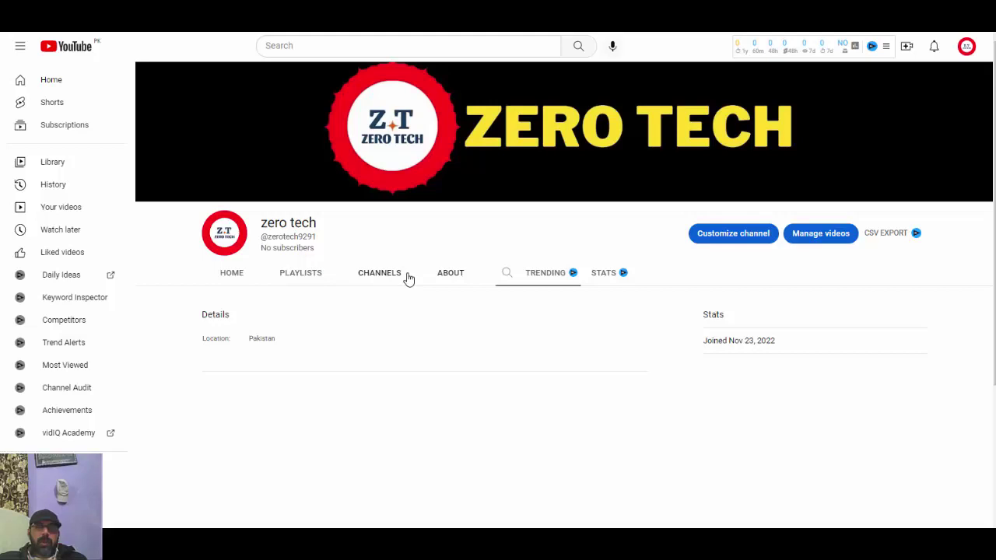
left_click(334, 274)
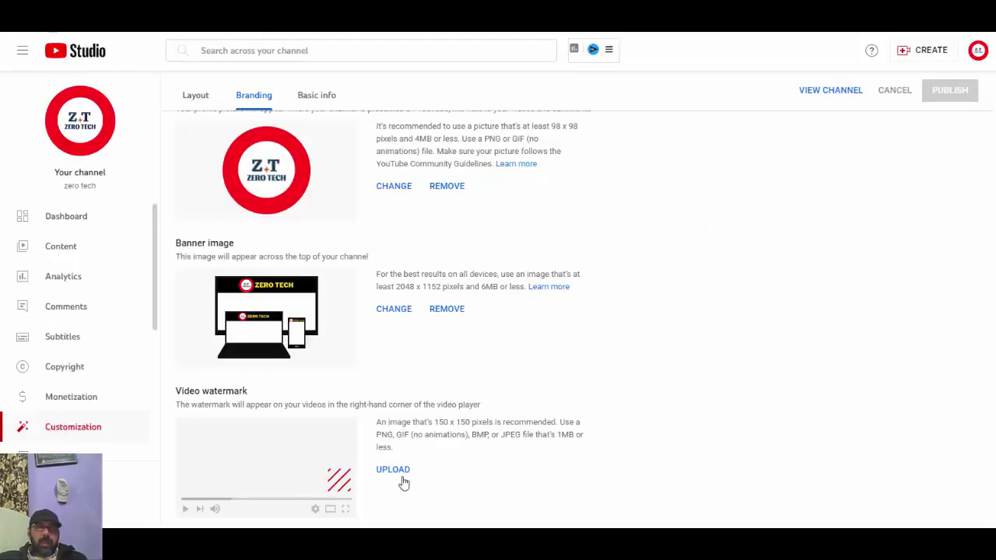
left_click(394, 472)
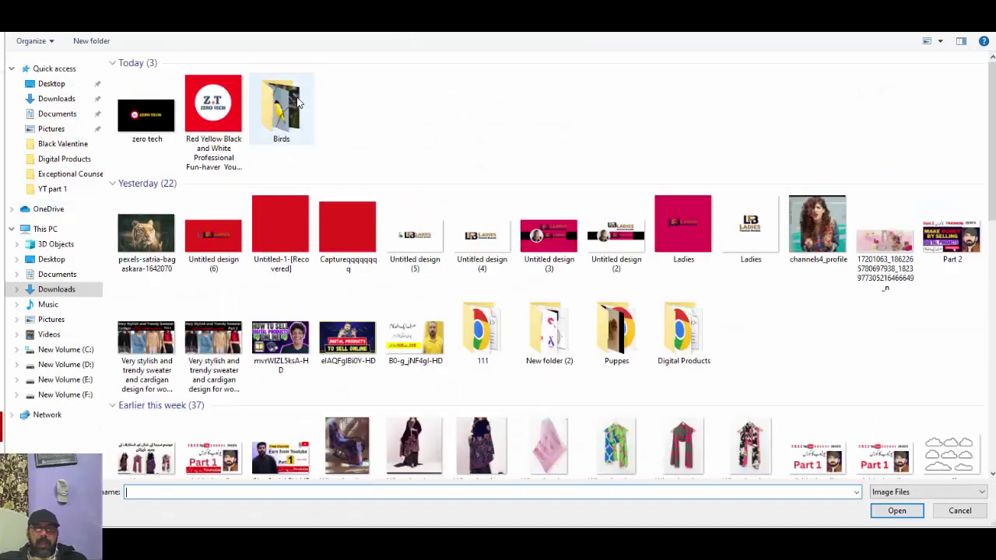
left_click(204, 119)
double_click(203, 118)
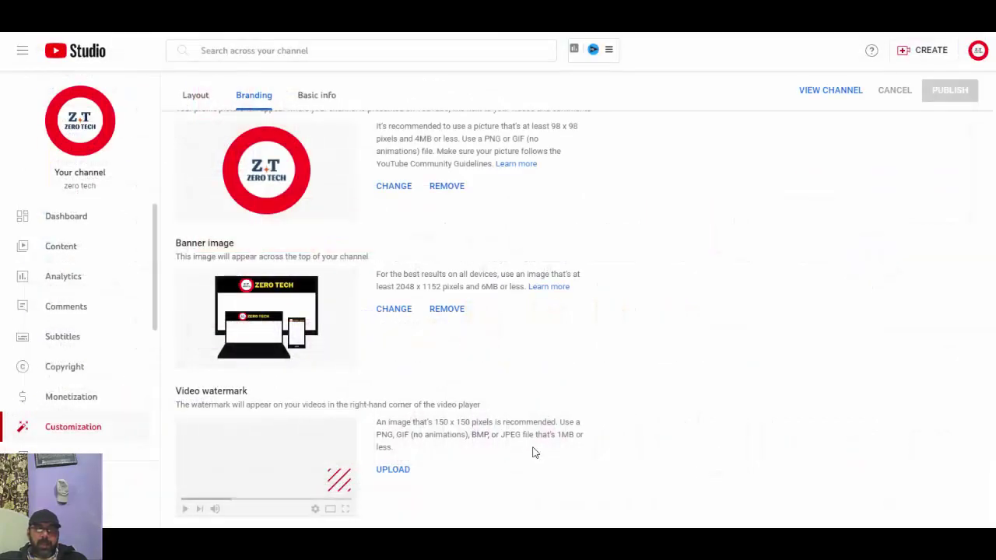
left_click(770, 485)
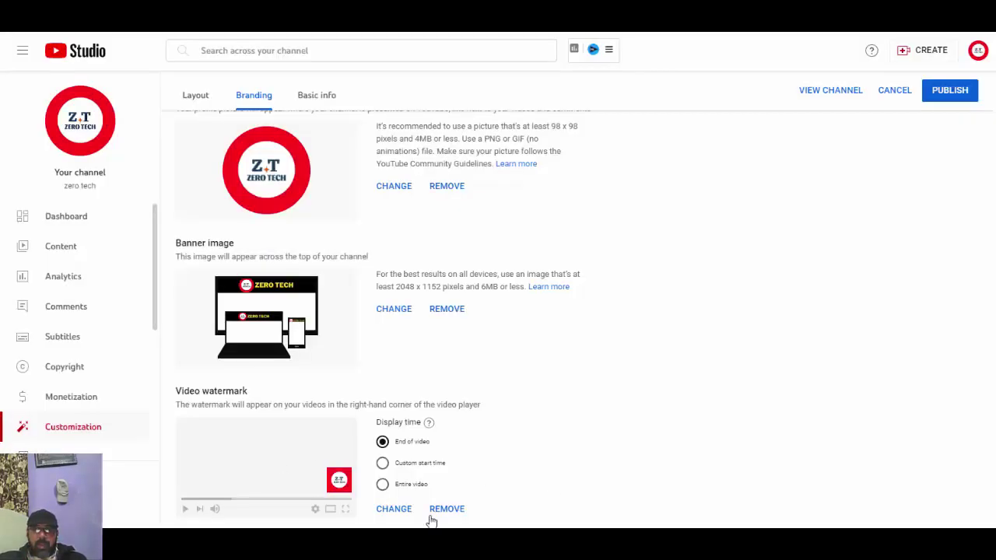
left_click(412, 490)
left_click(461, 508)
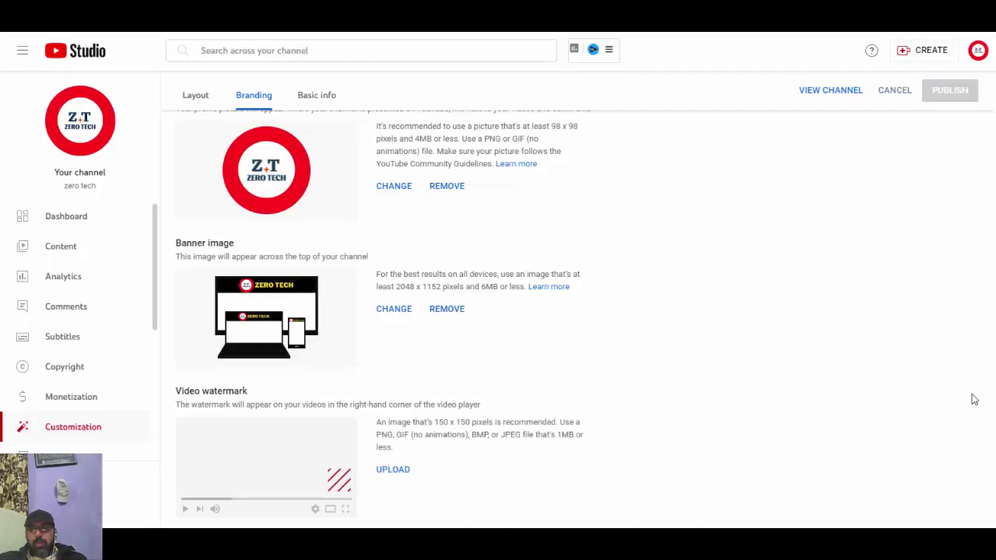
Upload the ZERO TECH logo image as the video watermark, set its display time to Entire video, and publish
left_click(394, 471)
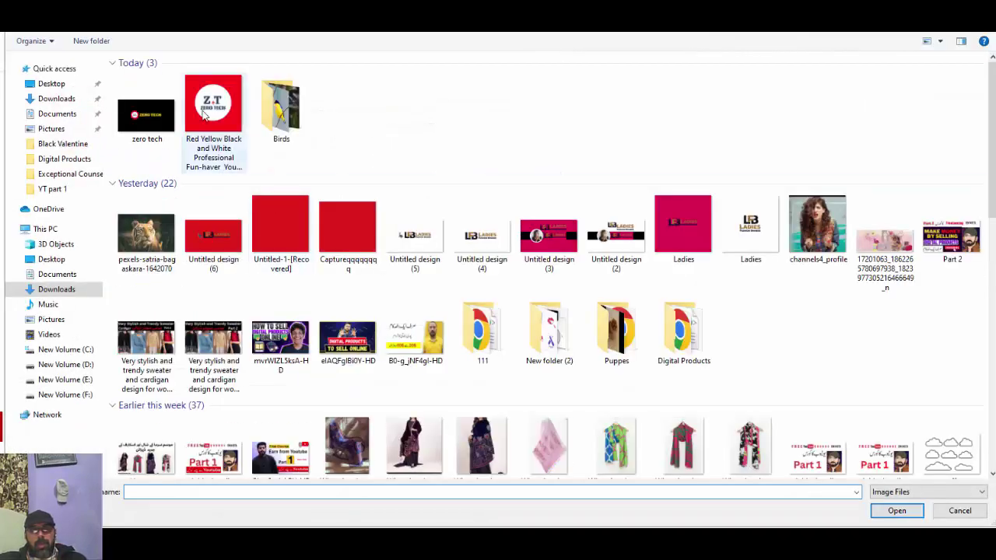
double_click(204, 114)
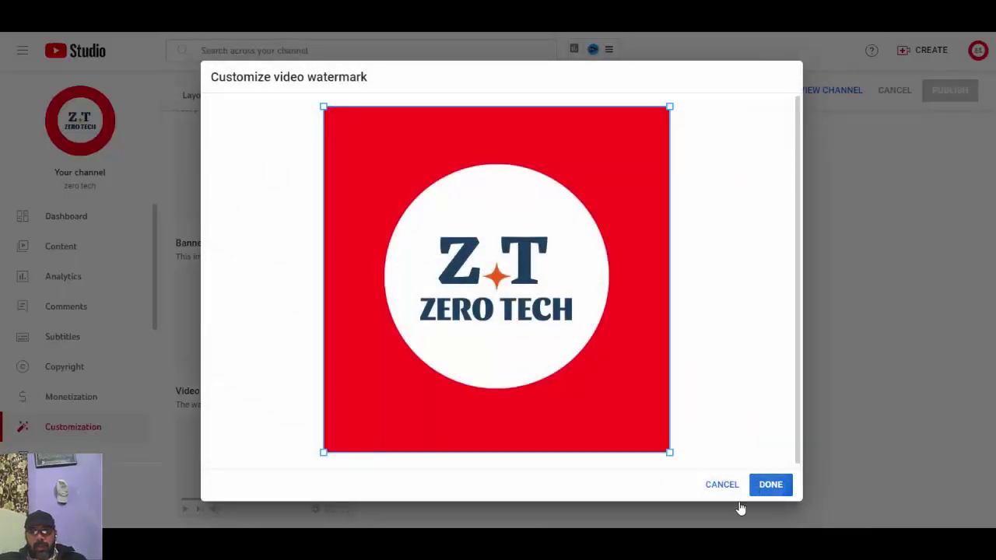
left_click(771, 490)
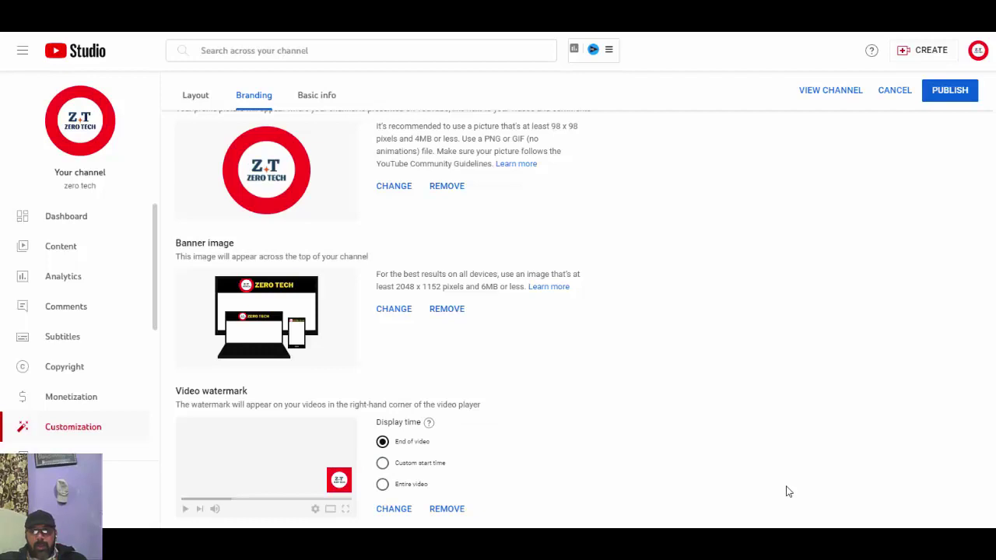
left_click(384, 484)
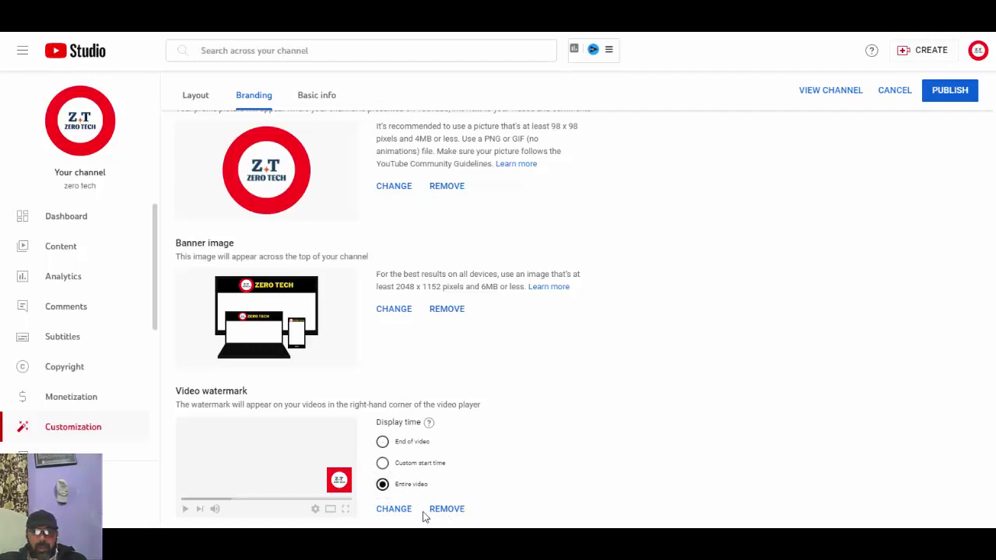
left_click(945, 91)
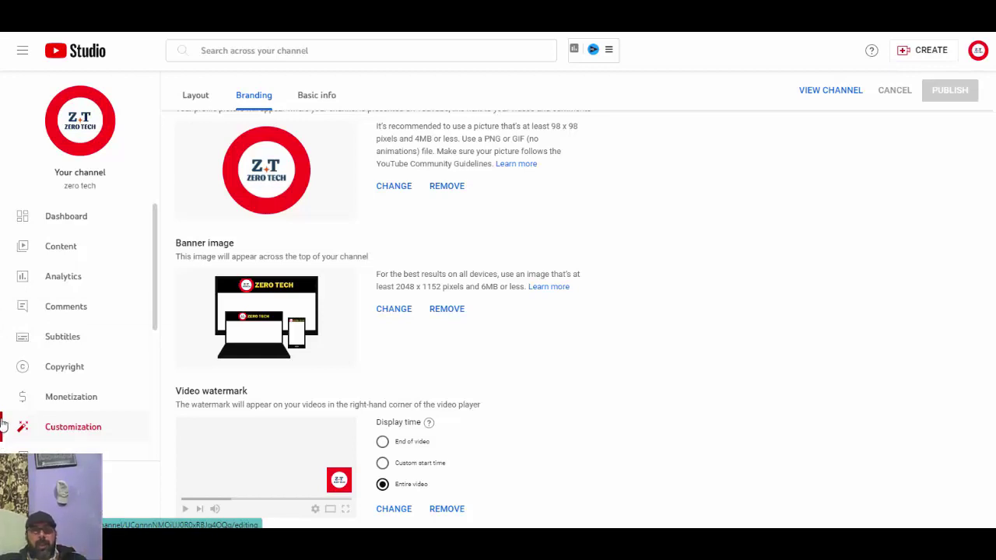
scroll(40, 342, "down", 3)
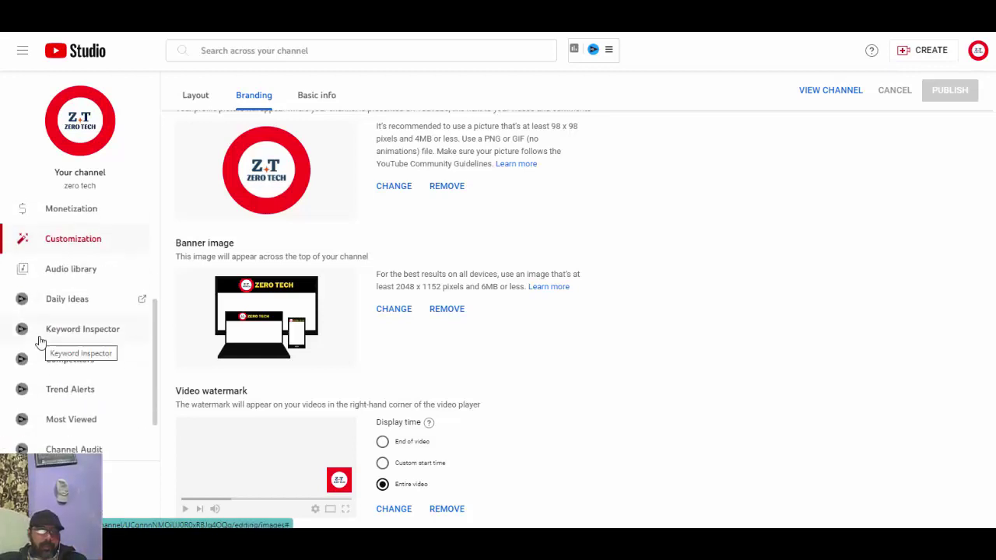
scroll(40, 340, "up", 3)
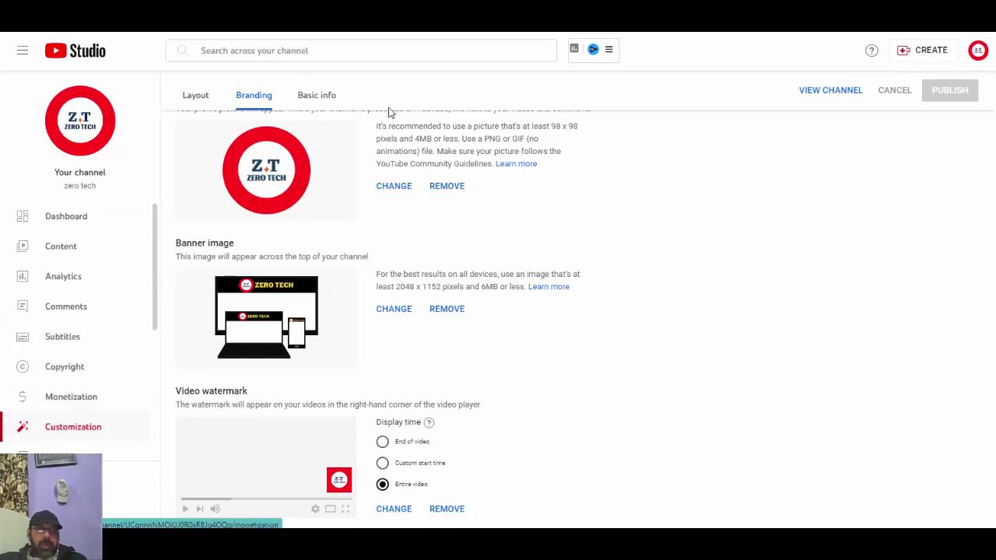
Add a link titled "Facebook" with the Facebook page's URL to the channel's basic info
left_click(306, 102)
left_click(255, 97)
left_click(305, 100)
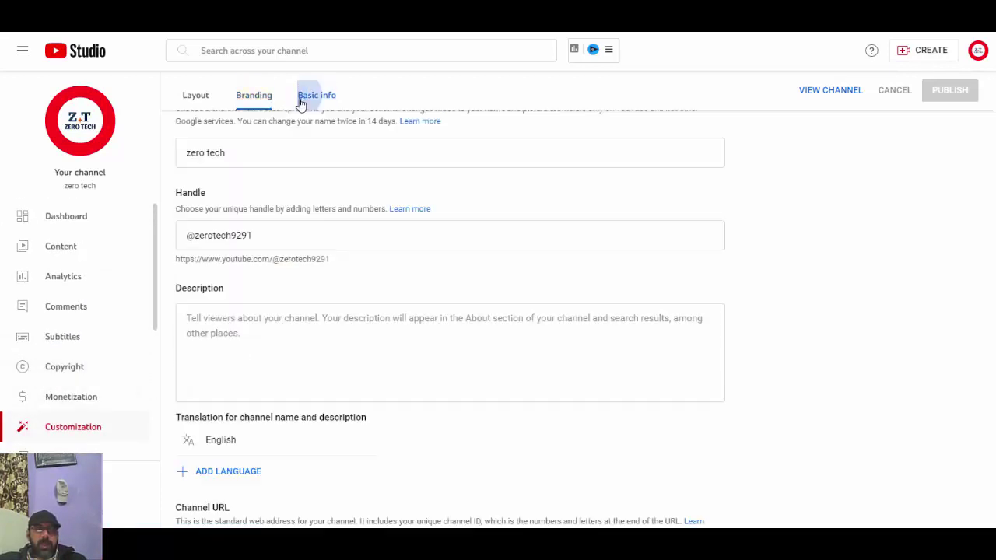
scroll(337, 204, "down", 3)
left_click(208, 407)
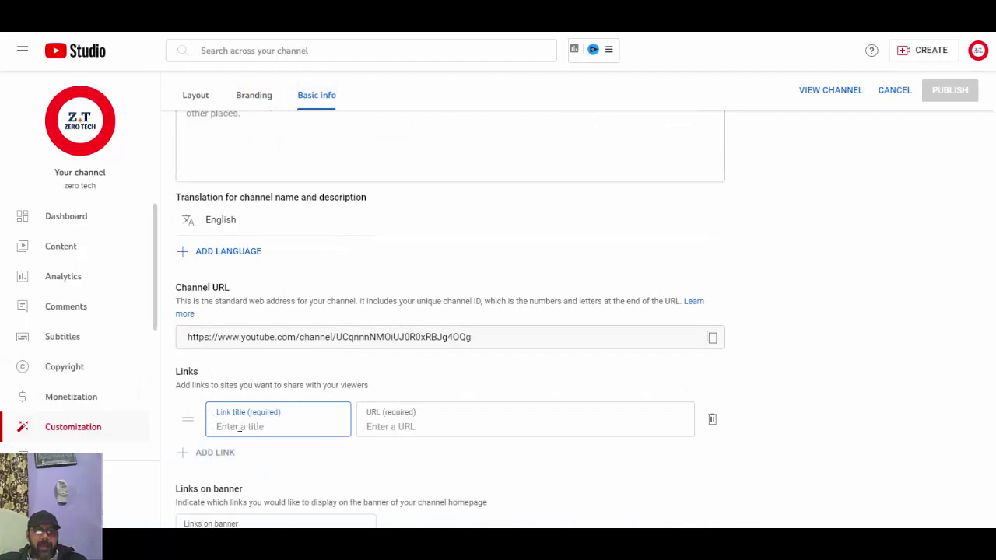
type("Facebook")
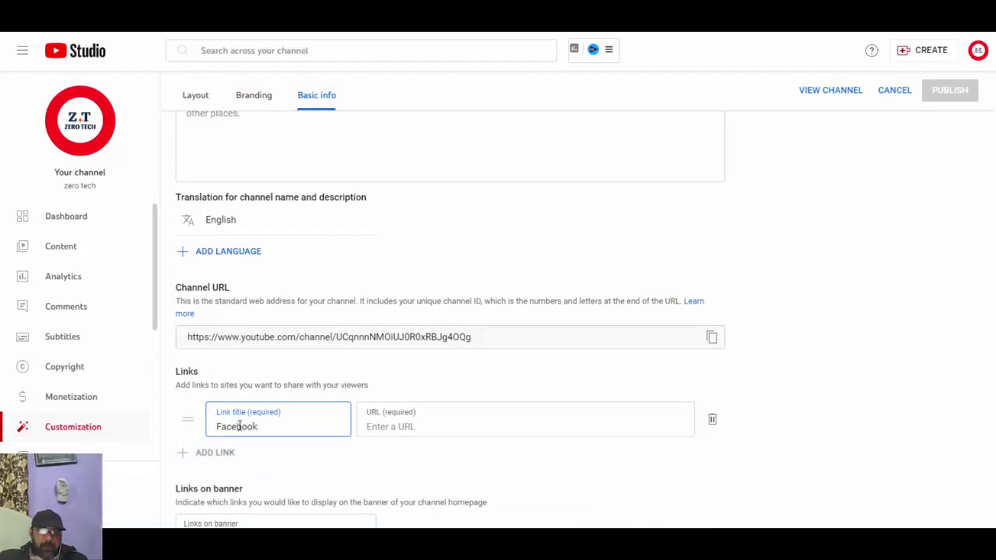
left_click(392, 429)
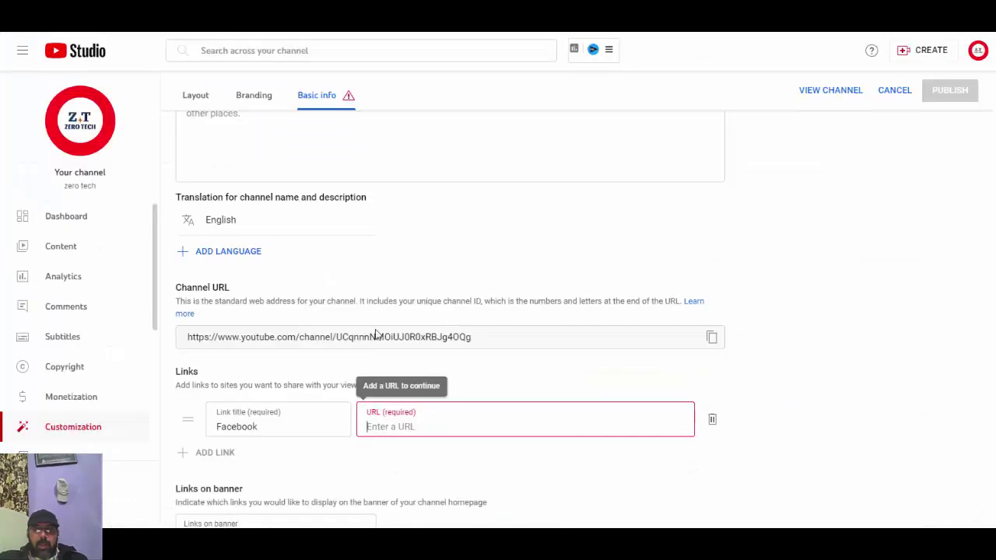
left_click(411, 415)
type("https://www.facebook.com/jaidtech151")
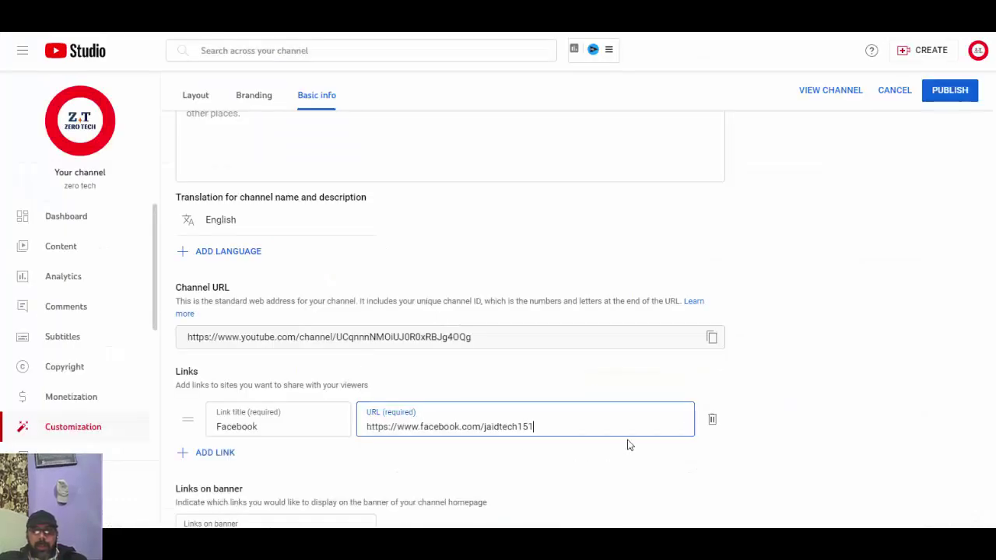